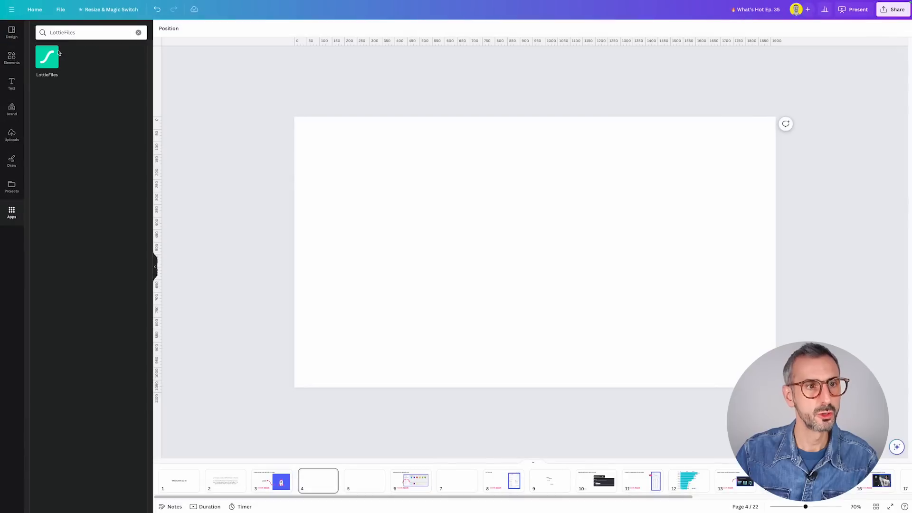
Step: Open the LottieFiles app in Canva and start a new animation on the LottieFiles site
left_click(47, 57)
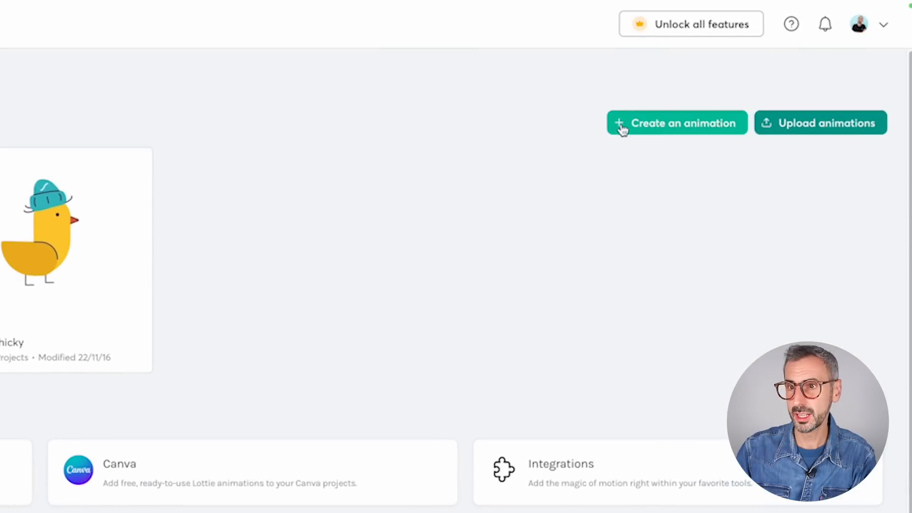
left_click(650, 124)
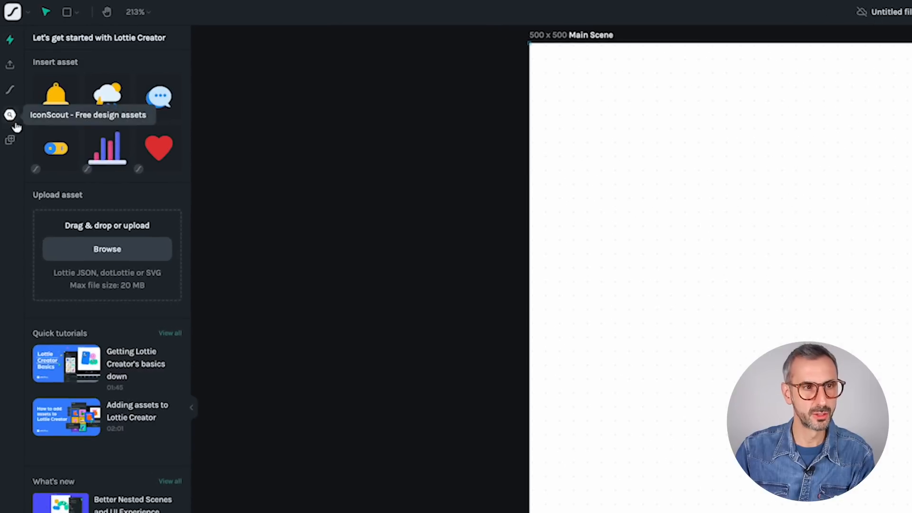
Step: Insert the featured rocket from the free animations into the main scene and enlarge it to about 266%
left_click(5, 46)
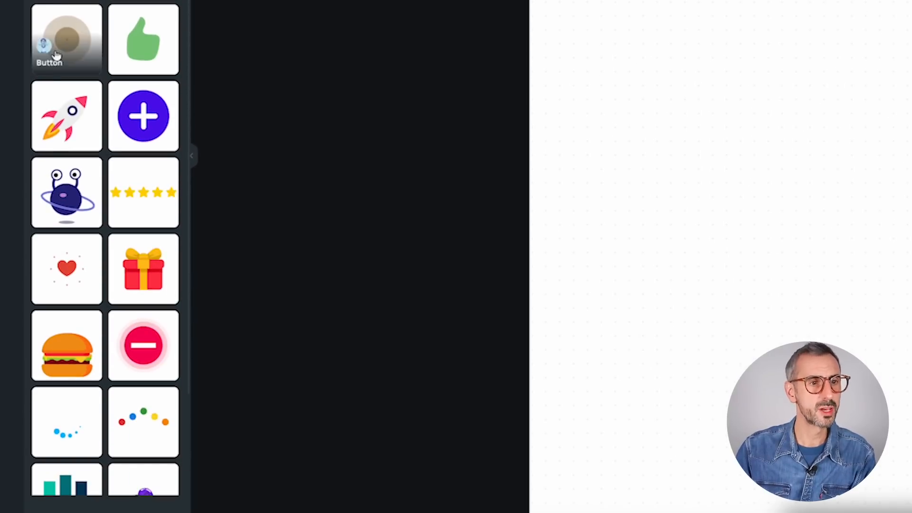
left_click(60, 121)
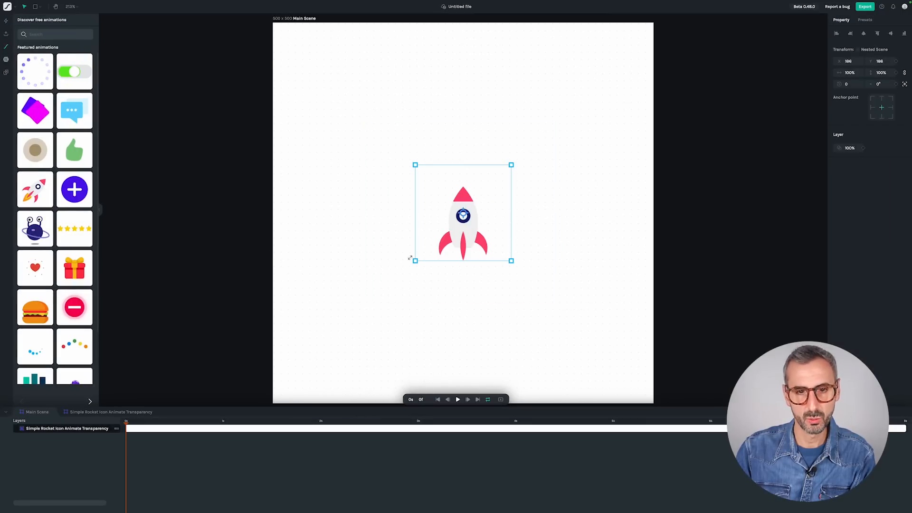
left_click_drag(415, 262, 361, 349)
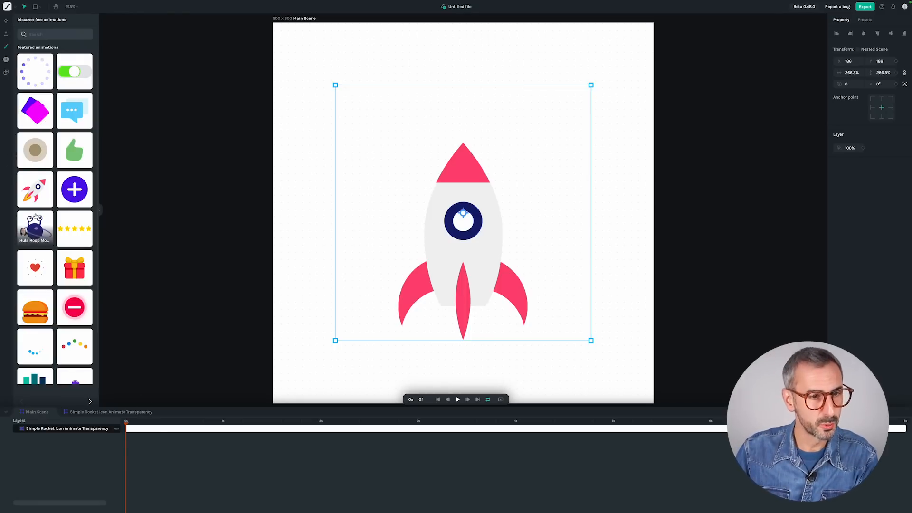
Step: Preview the rocket animation by playing it, moving along the timeline and pausing playback
left_click(460, 398)
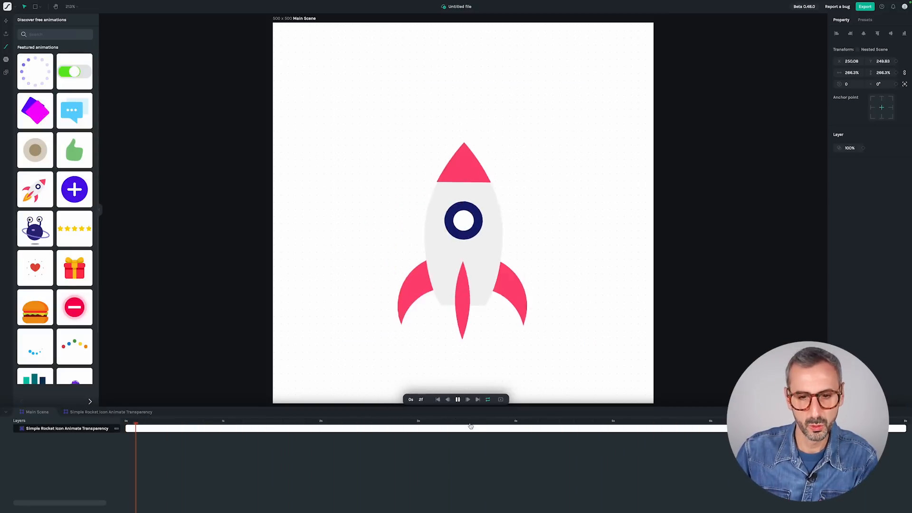
left_click(499, 423)
mouse_move(500, 424)
left_mouse_down()
mouse_move(130, 424)
mouse_move(509, 421)
left_mouse_up()
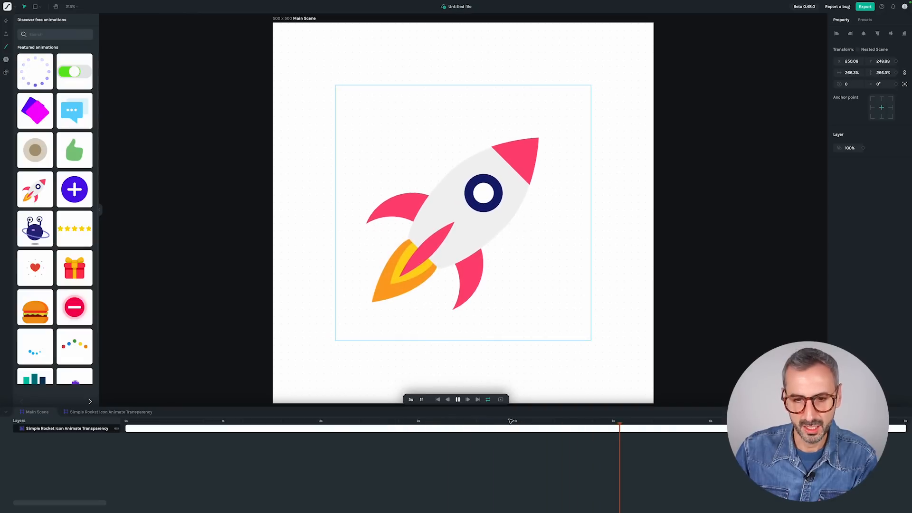
left_click(458, 399)
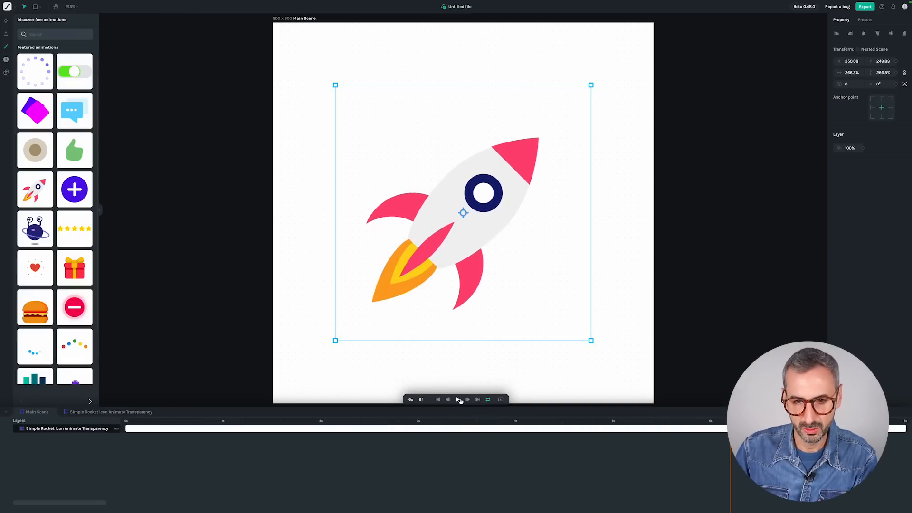
left_click(515, 423)
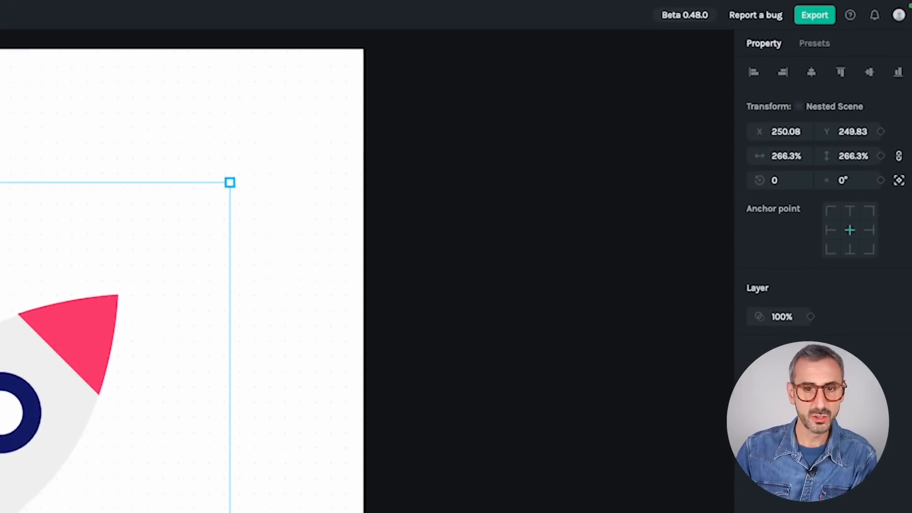
Step: Export the rocket animation and save it to the LottieFiles workspace under the name "rocket"
left_click(814, 16)
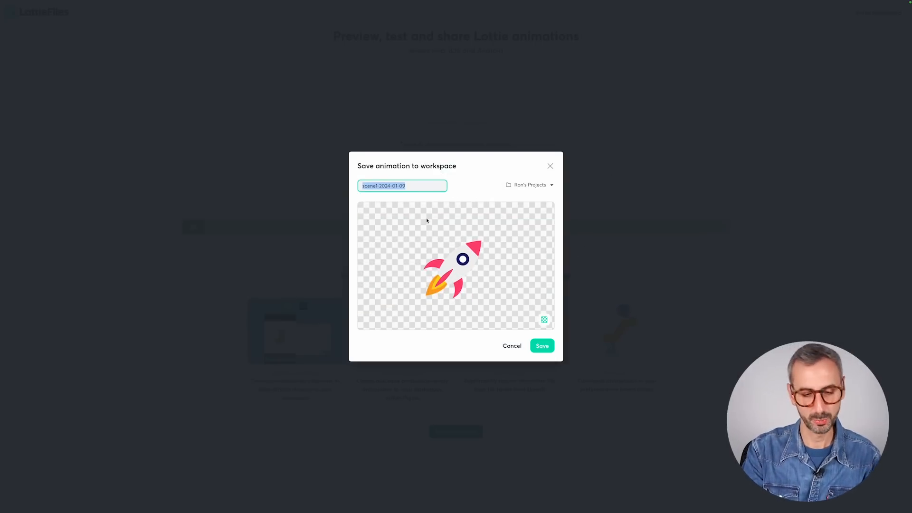
type("rocket")
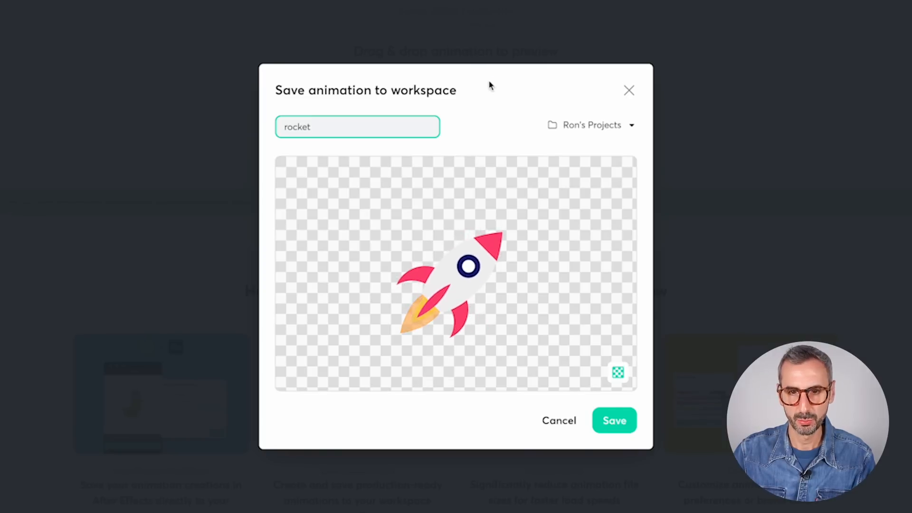
left_click(615, 421)
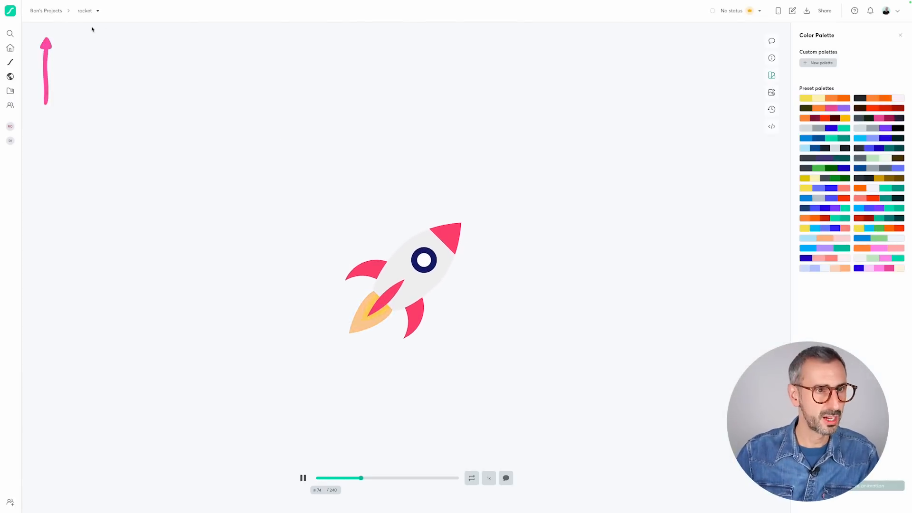
Step: Download the rocket animation from its project folder as Lottie JSON and close the download options
left_click(46, 10)
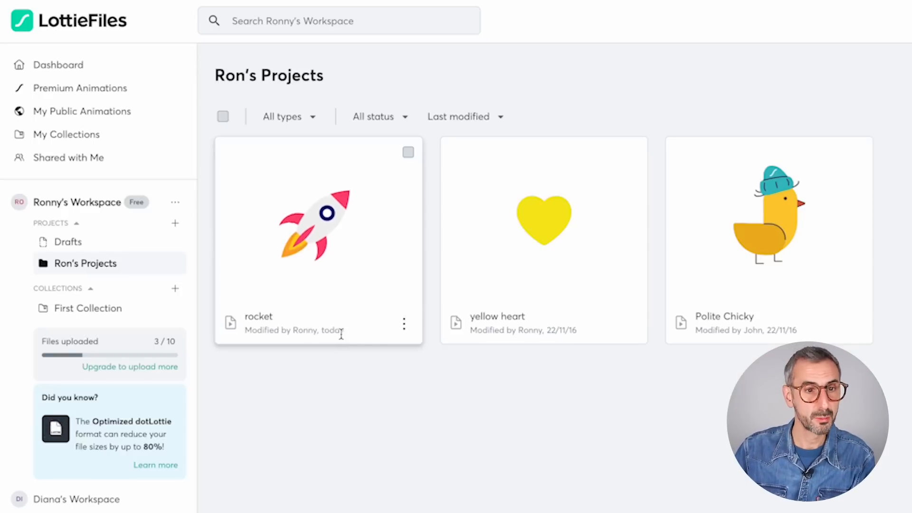
left_click(404, 327)
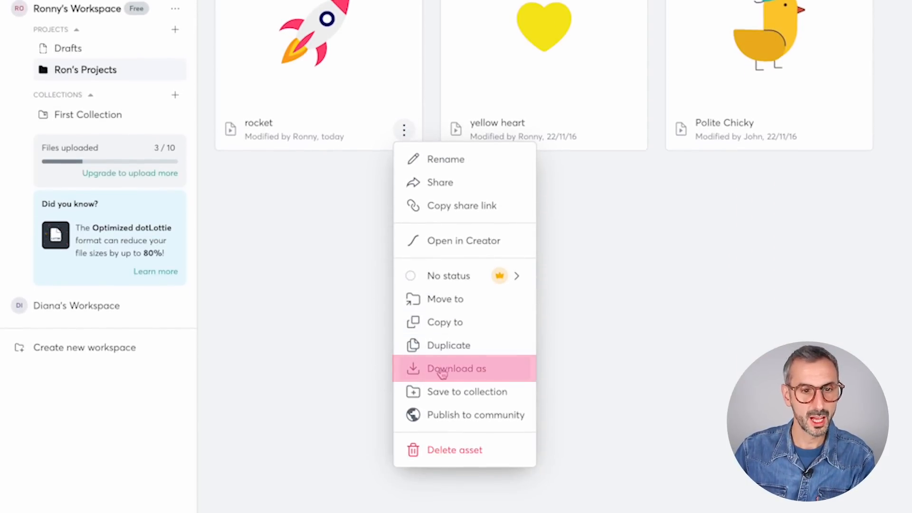
left_click(450, 372)
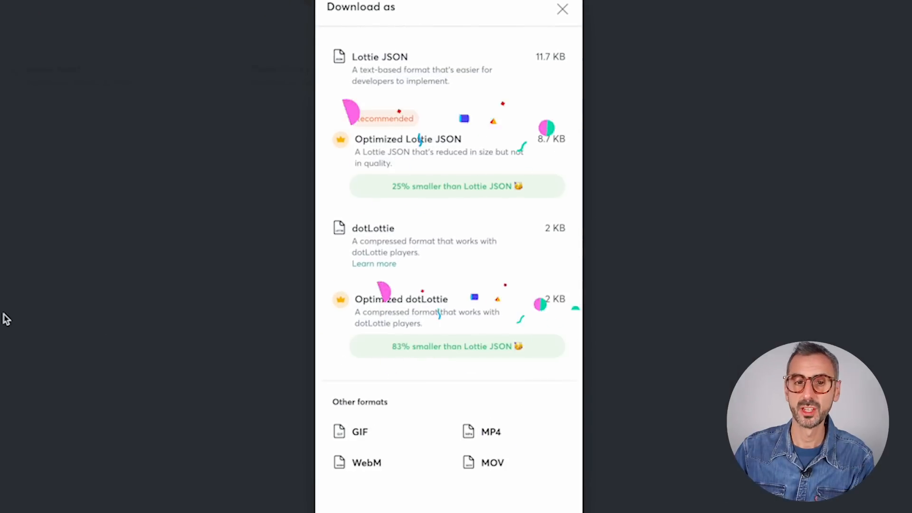
mouse_move(383, 192)
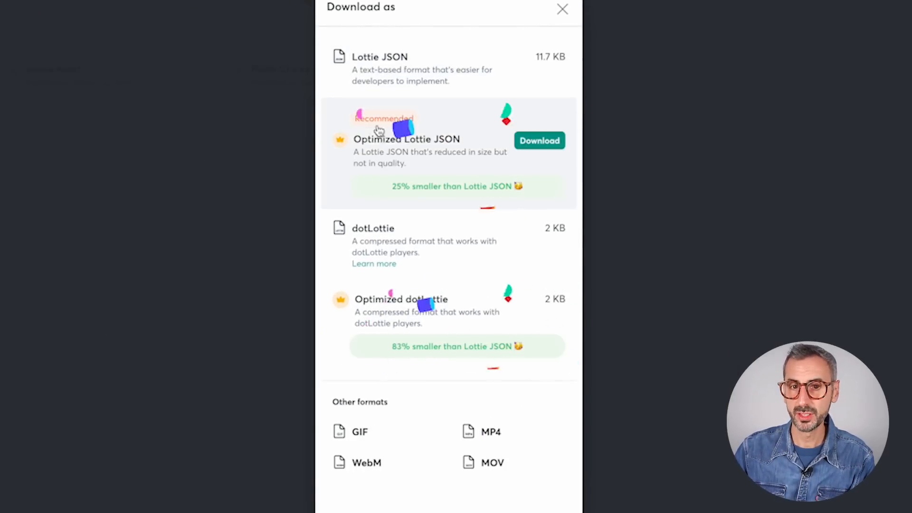
mouse_move(398, 307)
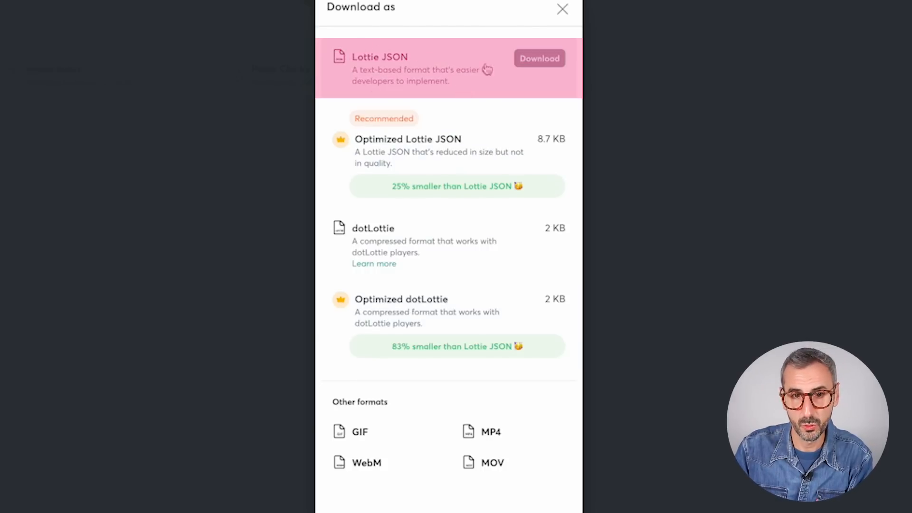
left_click(540, 59)
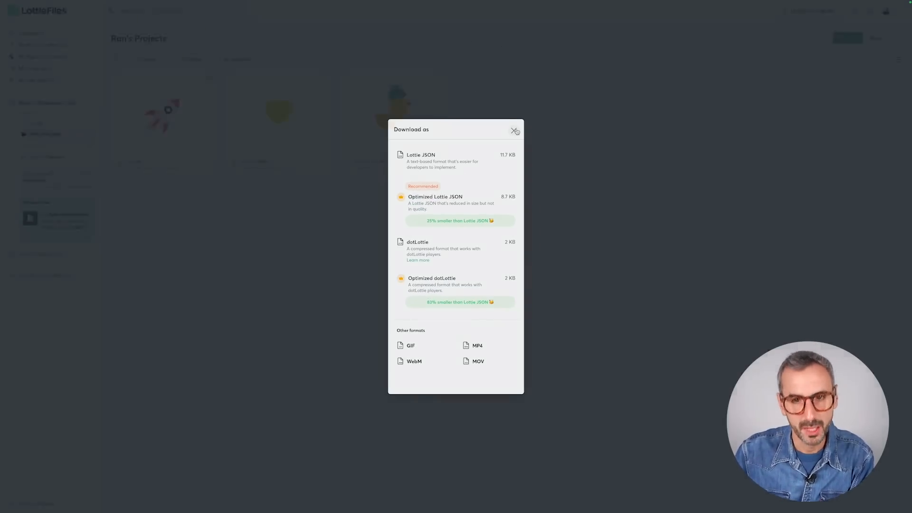
left_click(514, 131)
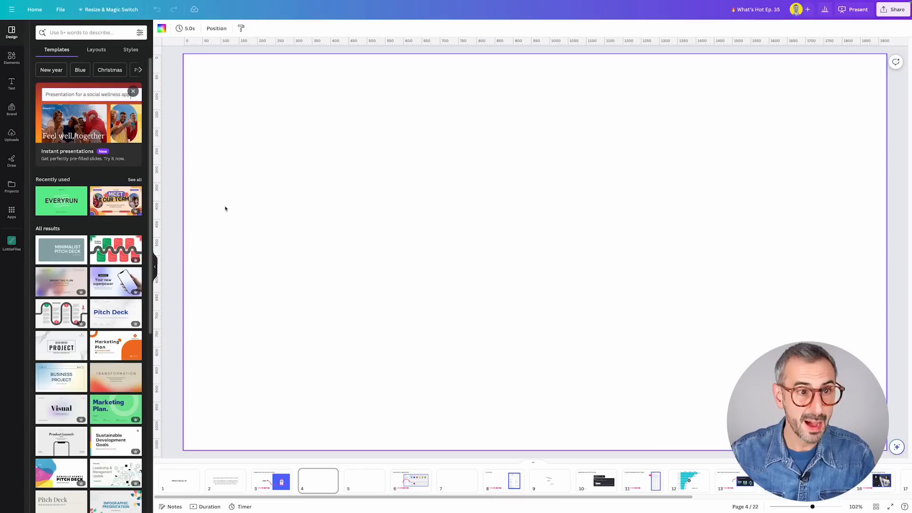
Step: Switch to the Canva design and upload rocket.json from the Downloads folder
left_click(12, 137)
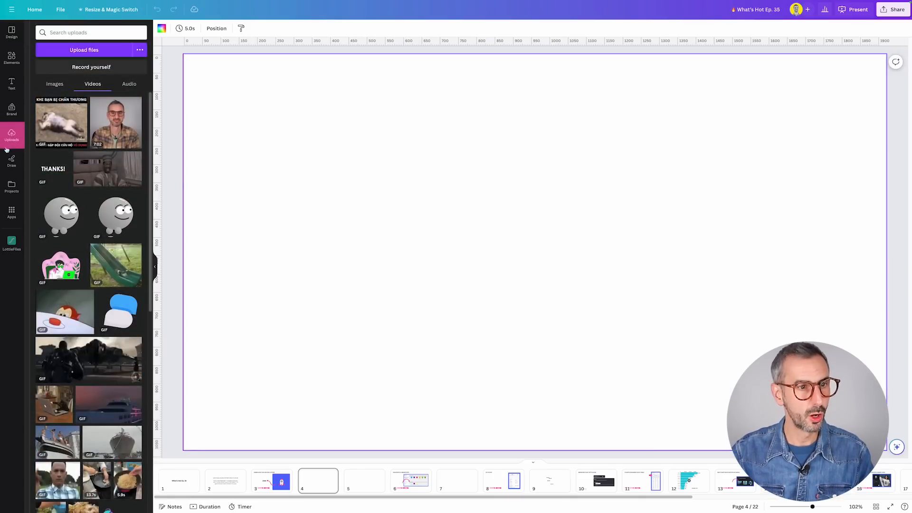
left_click(70, 50)
left_click(269, 229)
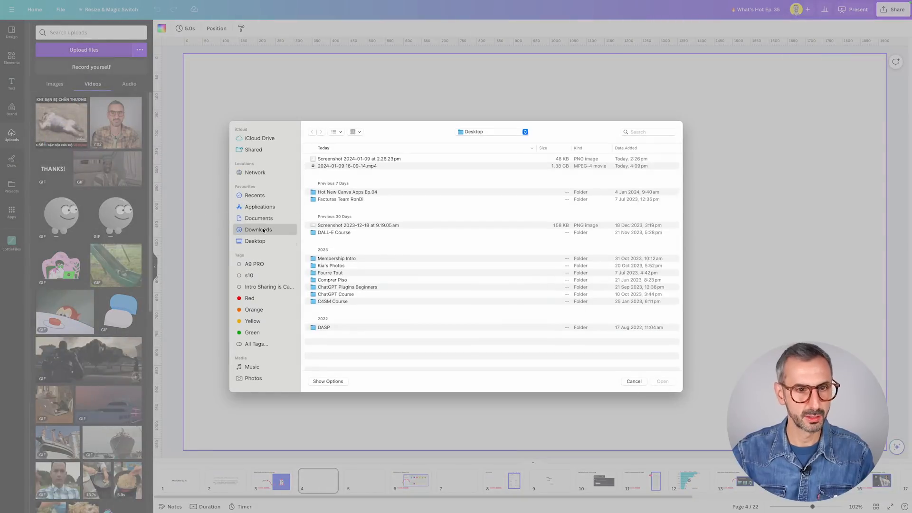
left_click(330, 310)
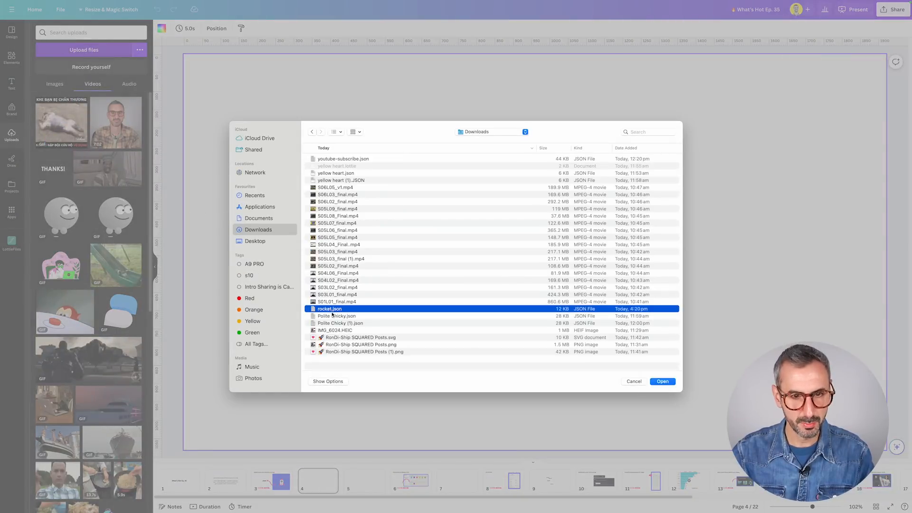
left_click(670, 383)
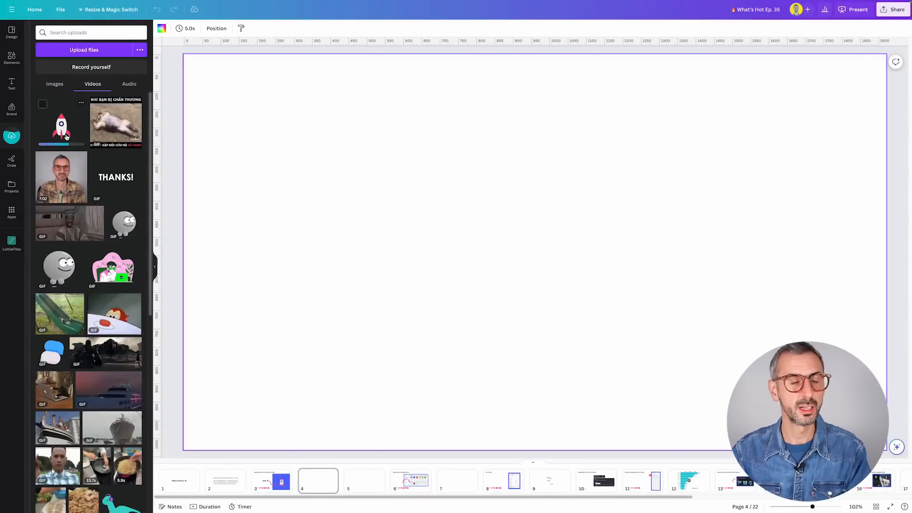
Step: Place the uploaded rocket animation on page 4 and adjust its size and position on the page
left_click(65, 135)
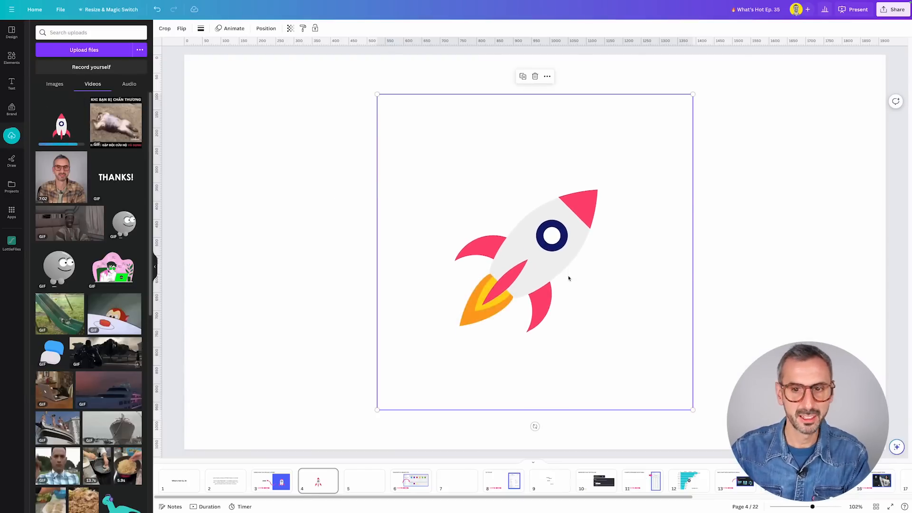
left_click_drag(378, 409, 152, 497)
left_click_drag(424, 350, 473, 321)
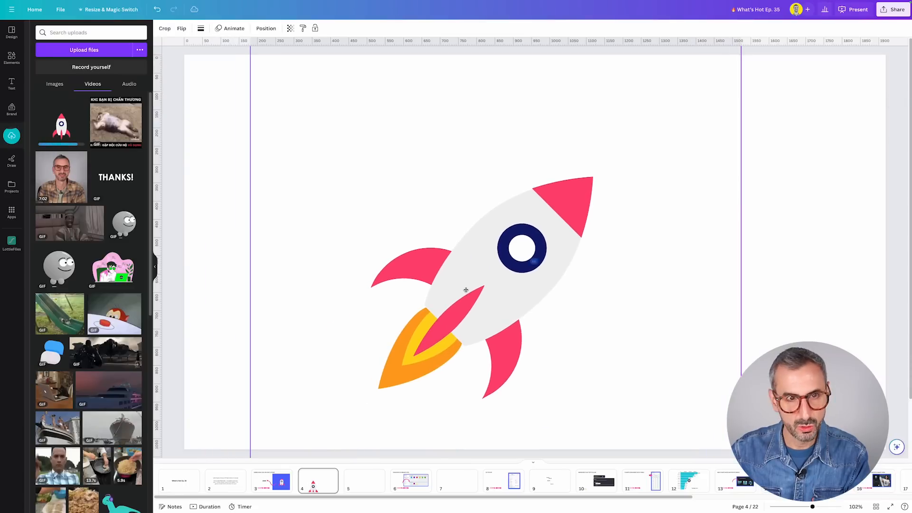
left_click_drag(812, 507, 805, 507)
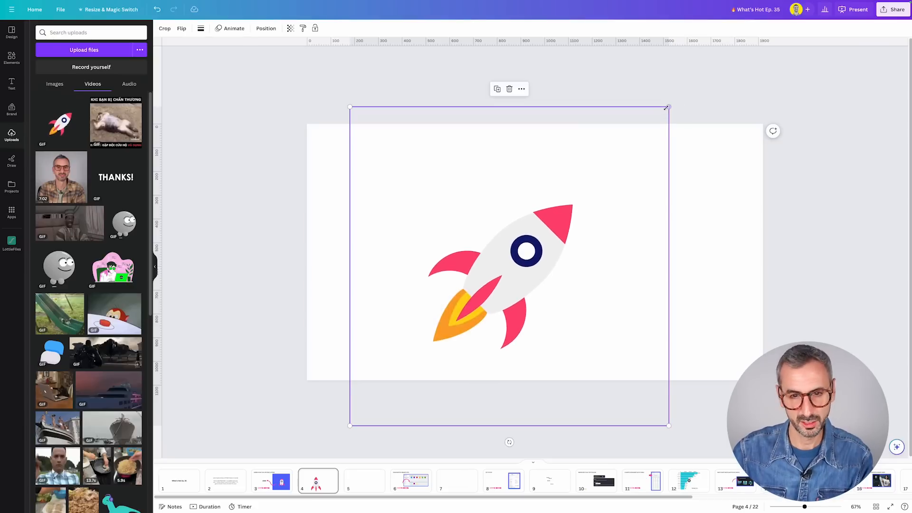
left_click_drag(661, 116, 475, 280)
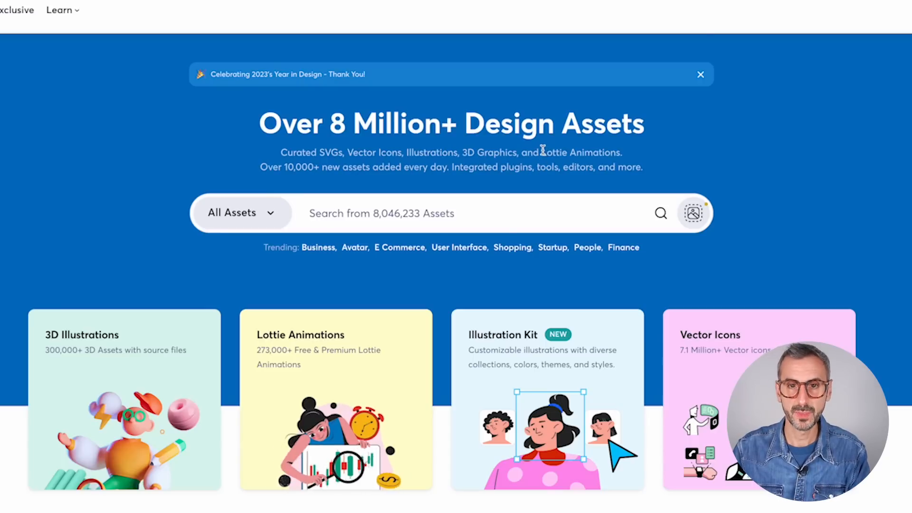
Step: Switch to IconScout and search all assets for "youtube subscribe"
left_click_drag(554, 152, 629, 160)
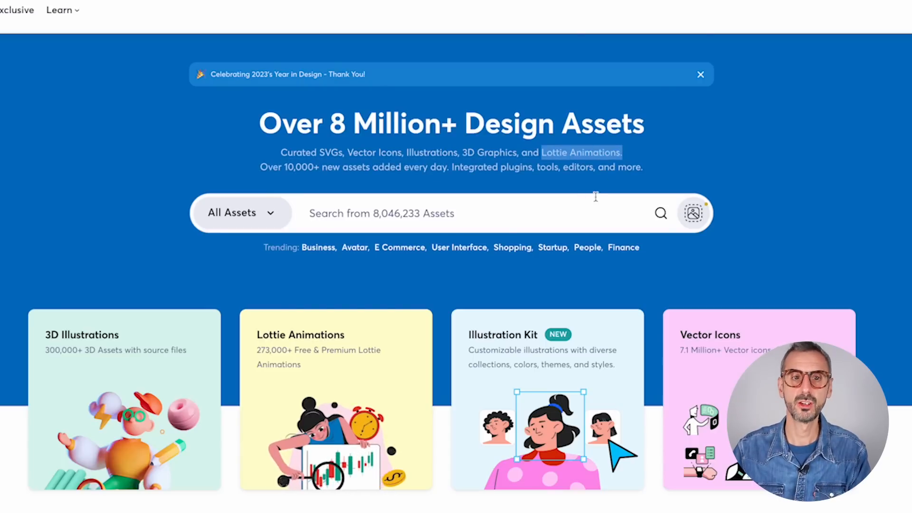
left_click(527, 220)
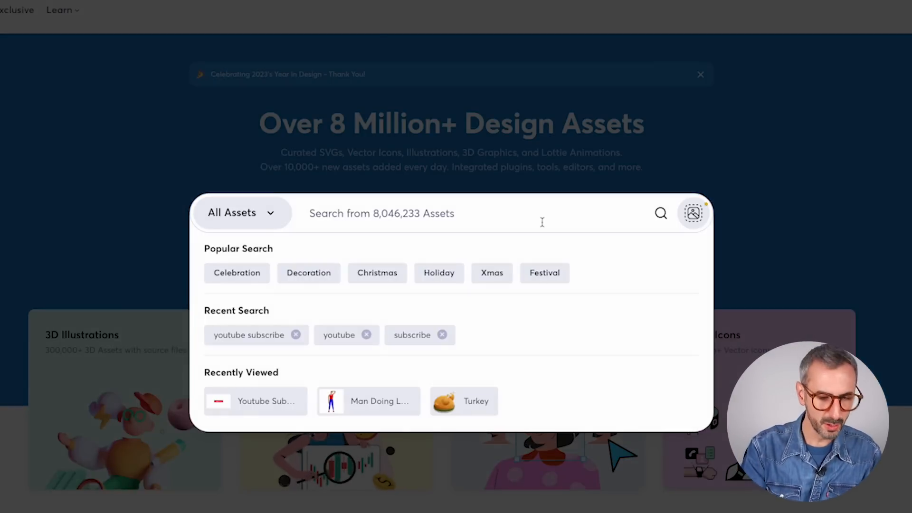
type("youtube")
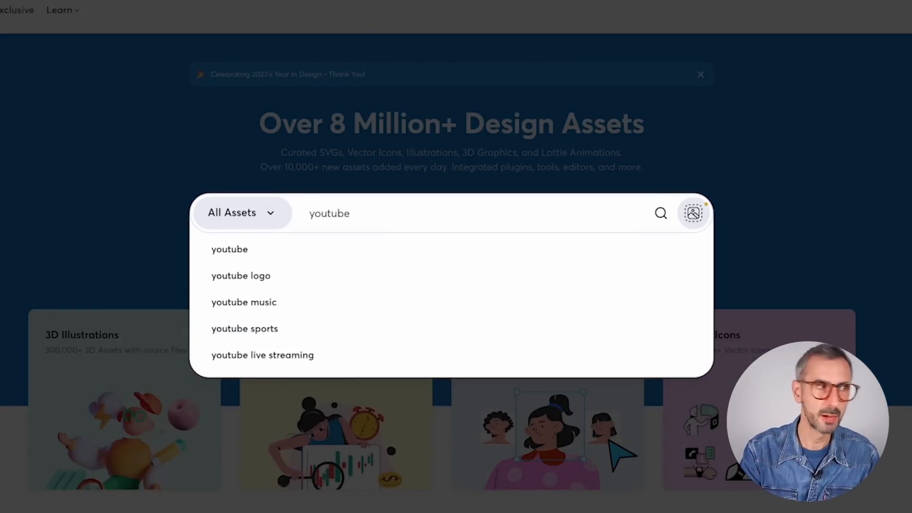
type(" subscribe")
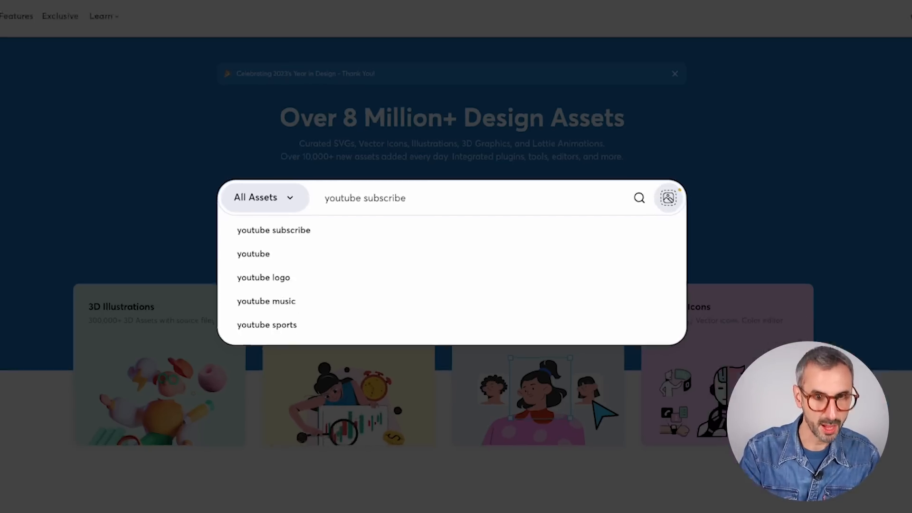
key("Return")
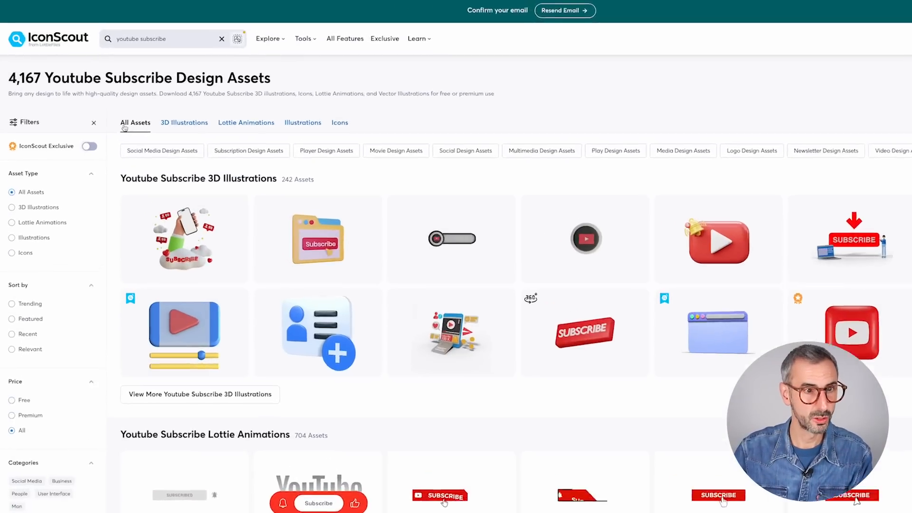
Step: Filter the YouTube subscribe assets to Lottie Animations with the Free price option
left_click(117, 105)
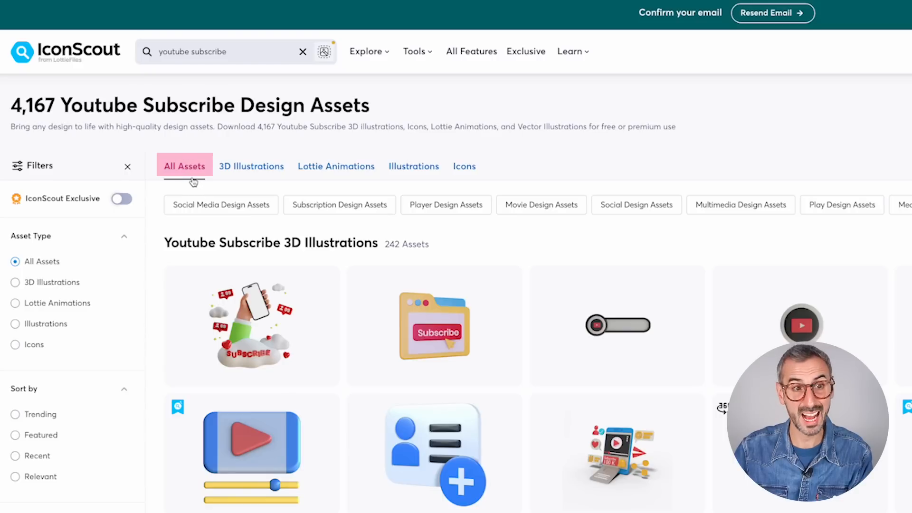
left_click(315, 170)
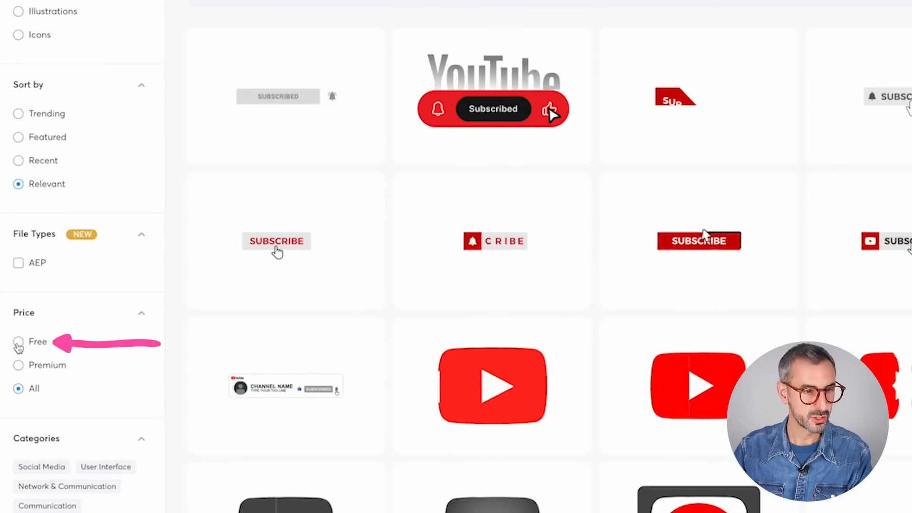
left_click(18, 342)
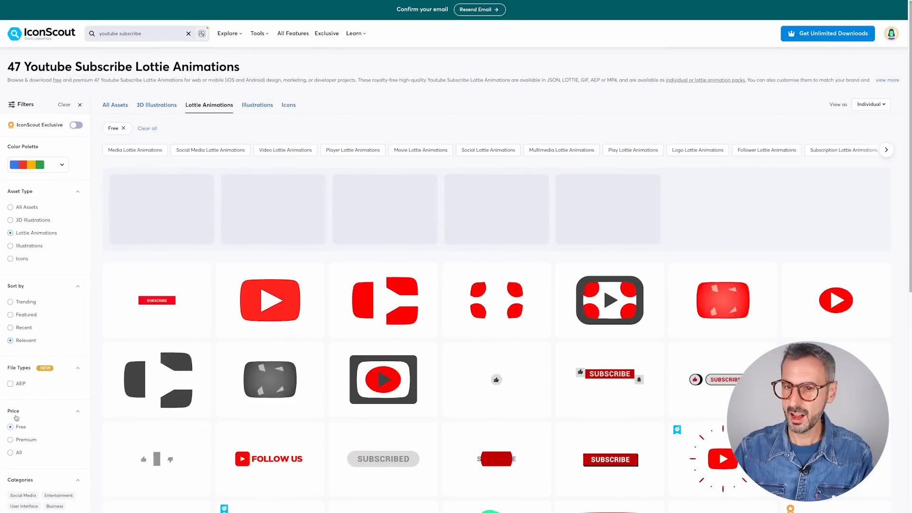
Step: Download the free Youtube Subscribe animation with the red SUBSCRIBE button as Lottie JSON
scroll(404, 338, "down", 1)
scroll(404, 339, "down", 2)
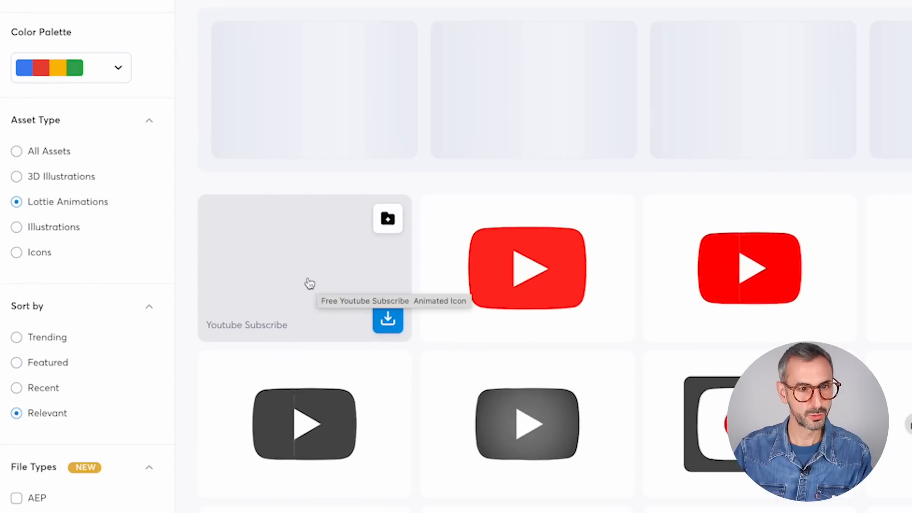
mouse_move(353, 266)
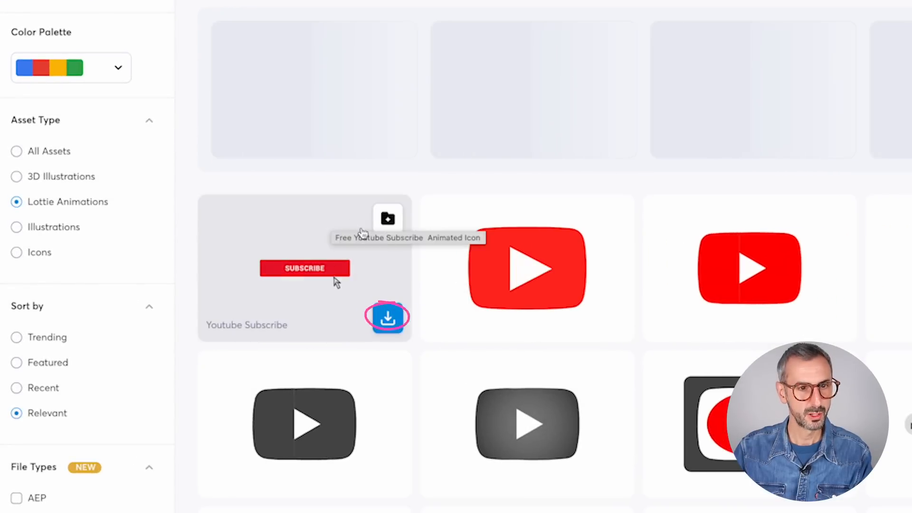
left_click(389, 319)
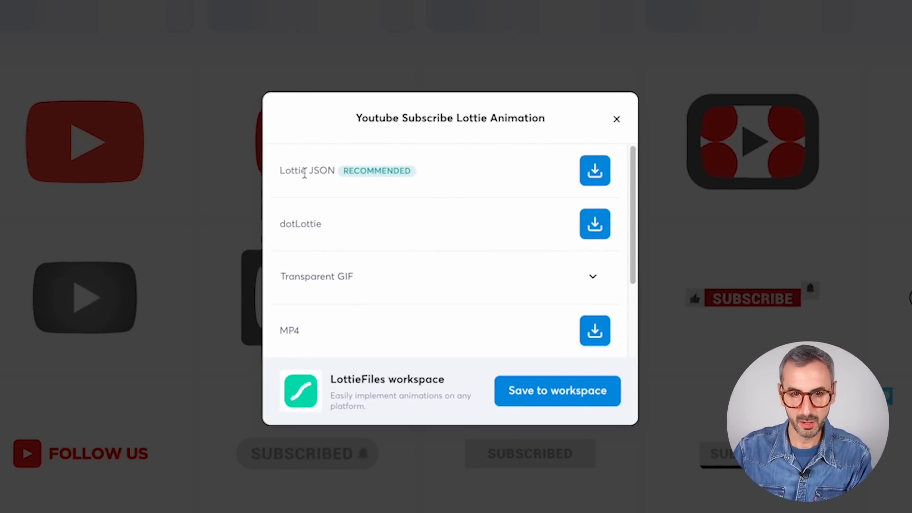
left_click_drag(282, 171, 334, 172)
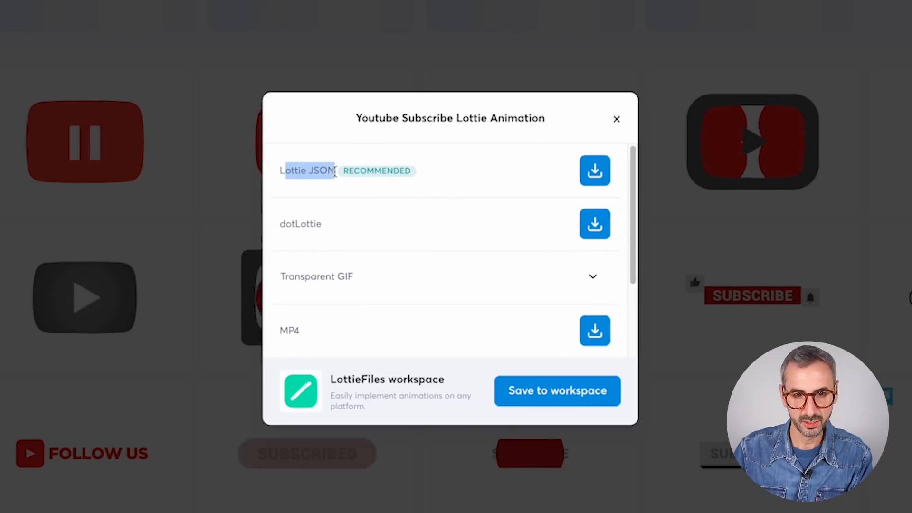
left_click(592, 180)
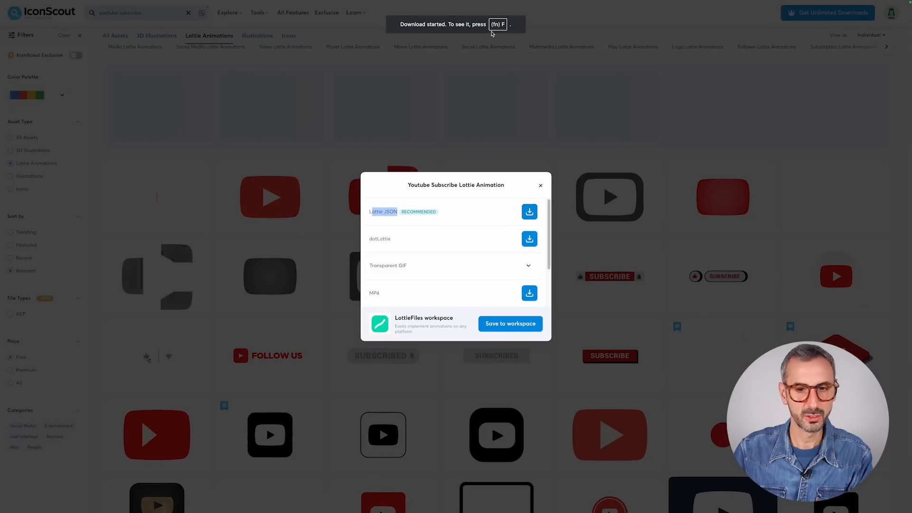
Step: Switch to the Canva design and upload youtube-subscribe (1).json from the Downloads folder
key("ctrl+shift+Tab")
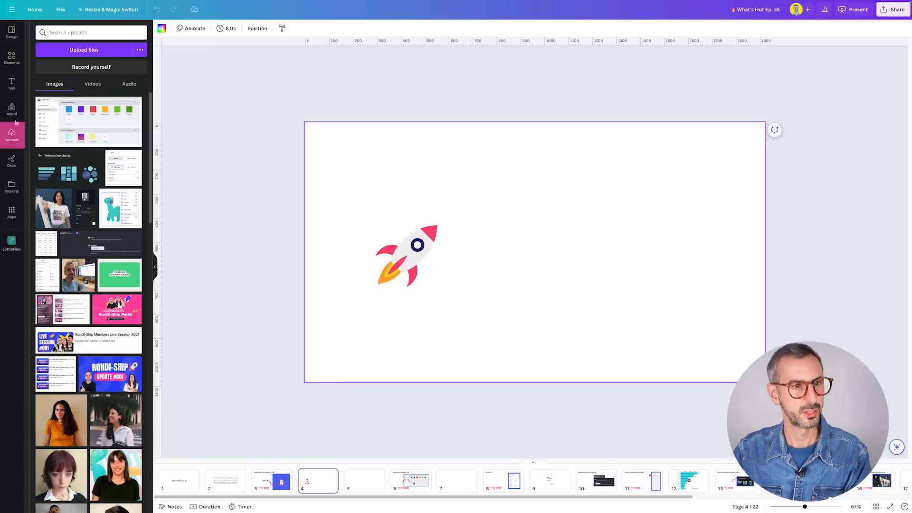
left_click(114, 49)
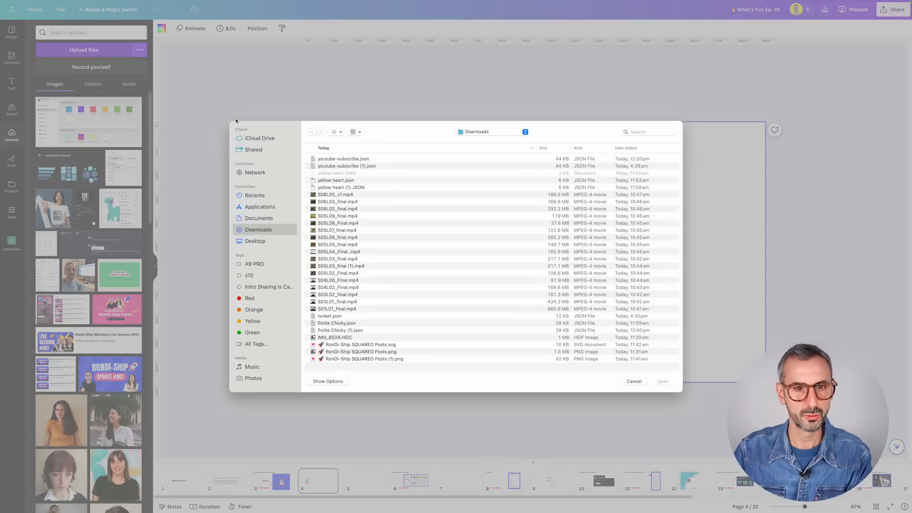
left_click(343, 166)
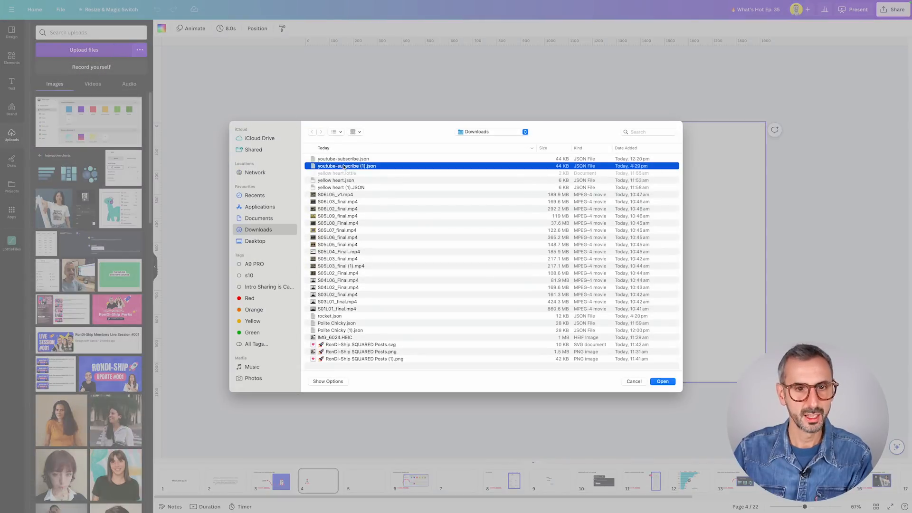
left_click(663, 382)
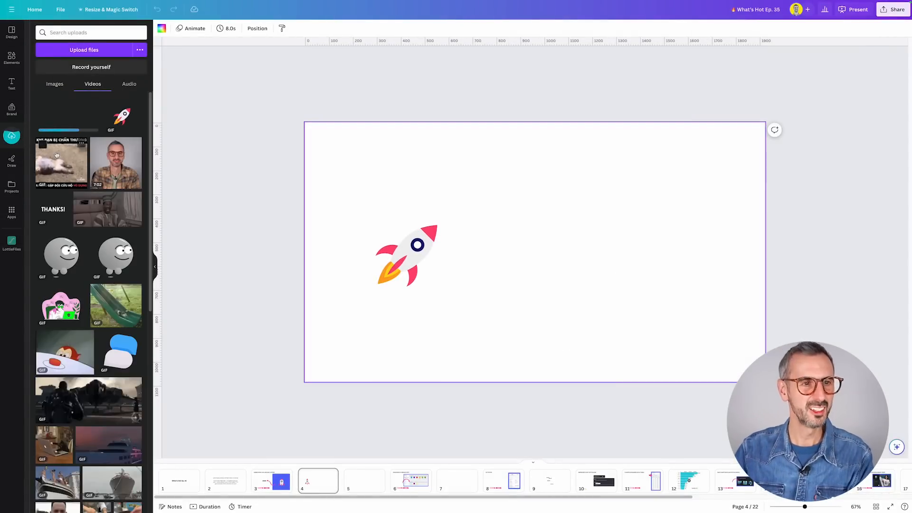
Step: Place the uploaded subscribe animation on page 4, then resize and position it to the right of the rocket
left_click(73, 117)
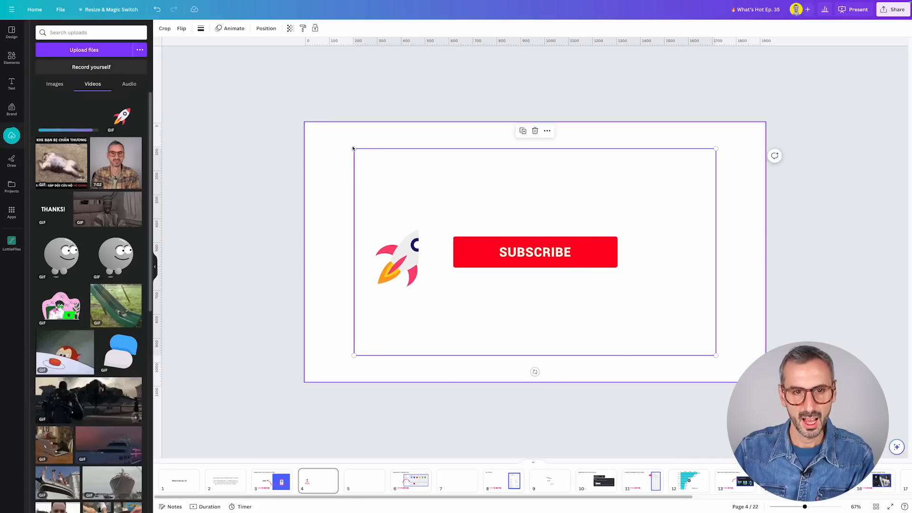
left_click_drag(352, 147, 501, 212)
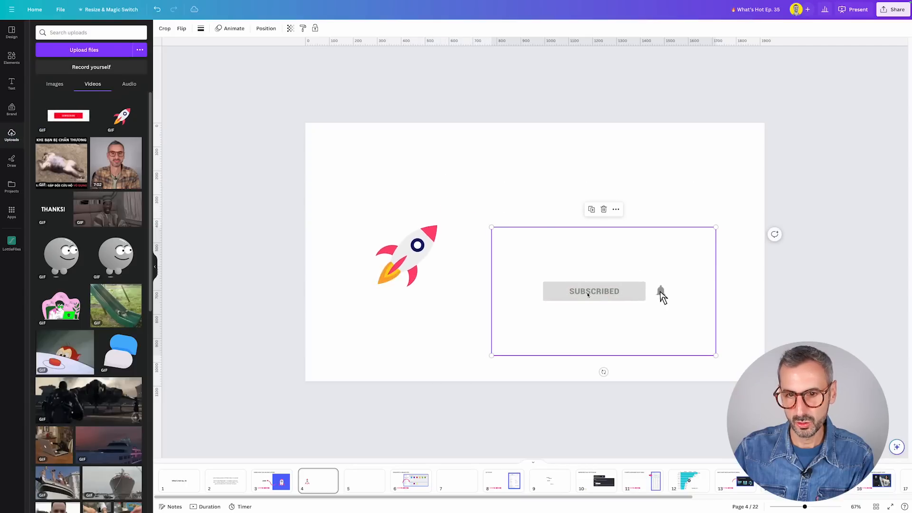
left_click_drag(601, 292, 602, 257)
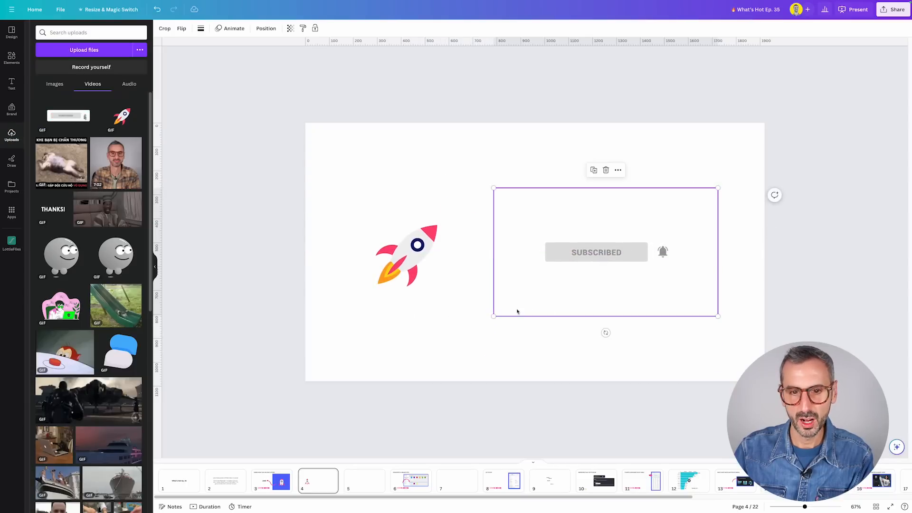
left_click_drag(493, 317, 449, 340)
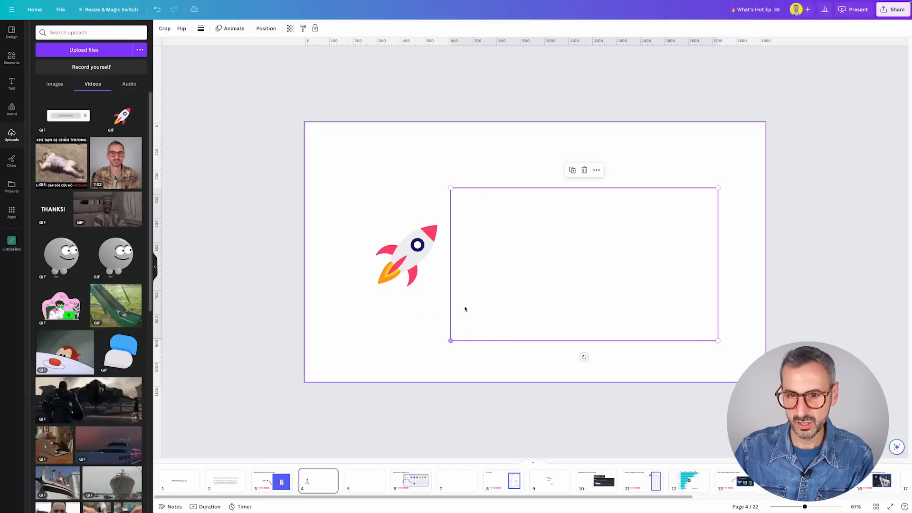
left_click_drag(550, 269, 579, 256)
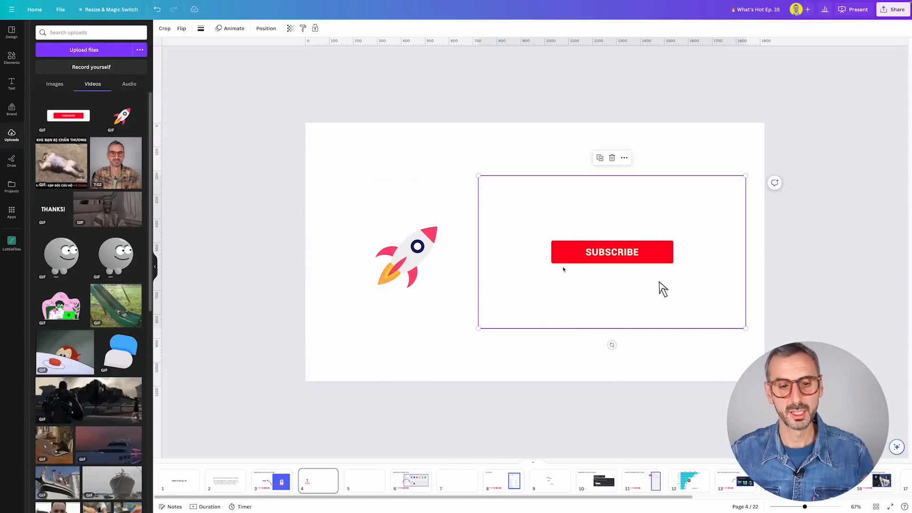
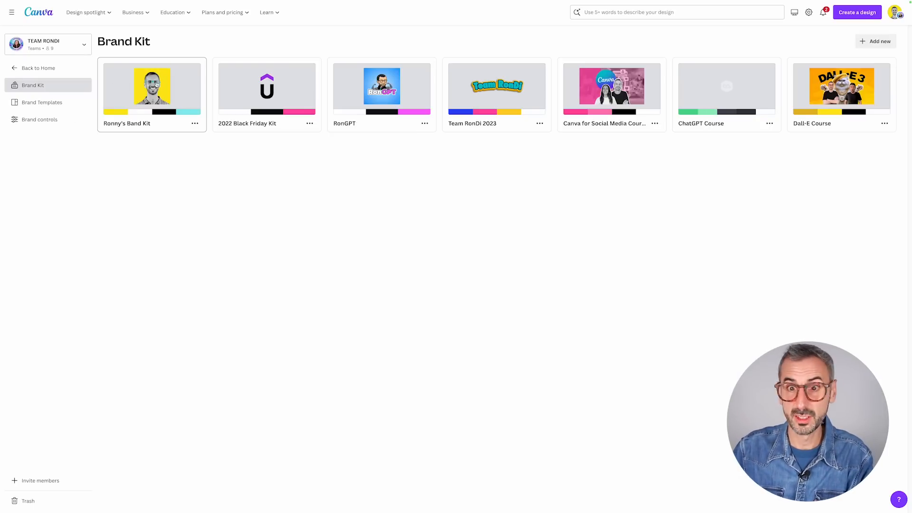
Step: Open the brand kit with the yellow portrait thumbnail and add a custom palette to its colors
left_click(141, 97)
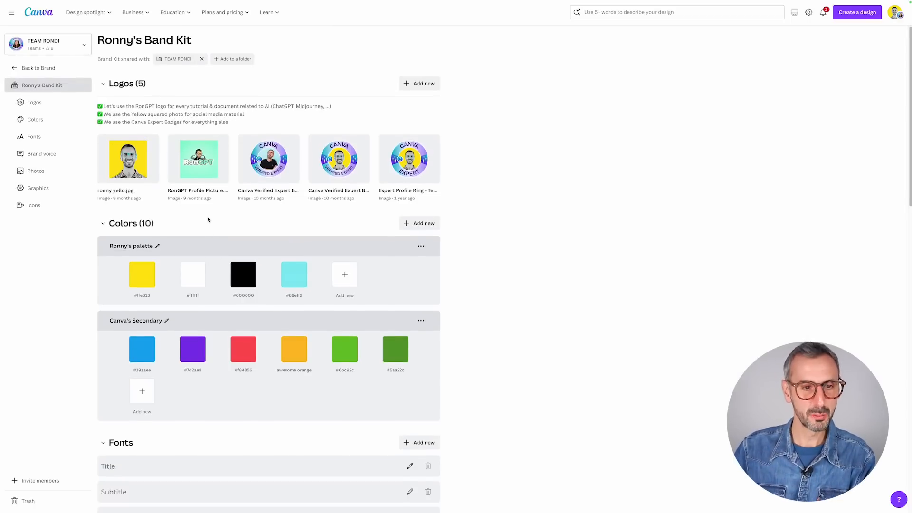
scroll(147, 238, "down", 1)
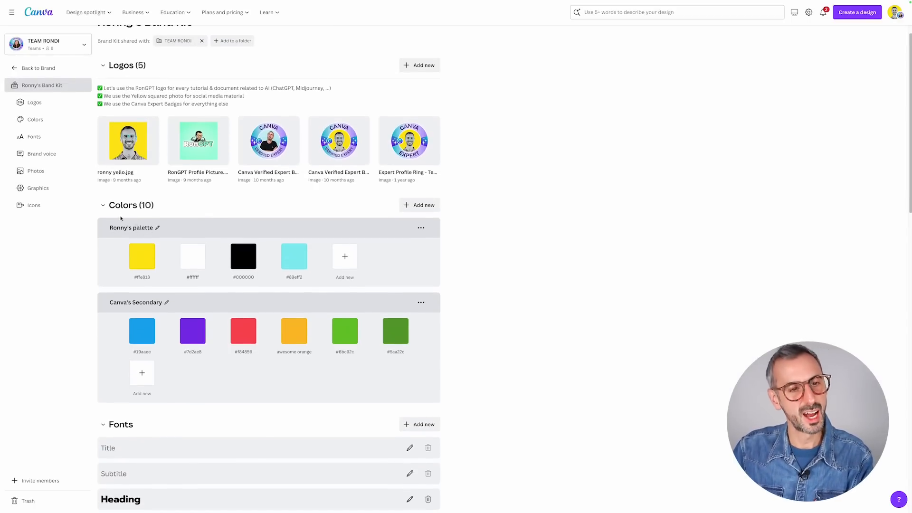
scroll(200, 228, "down", 1)
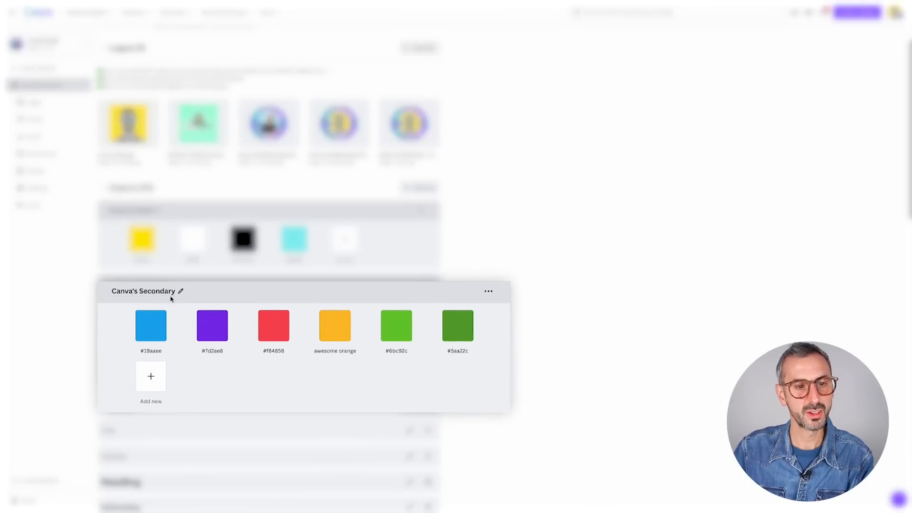
scroll(418, 190, "down", 1)
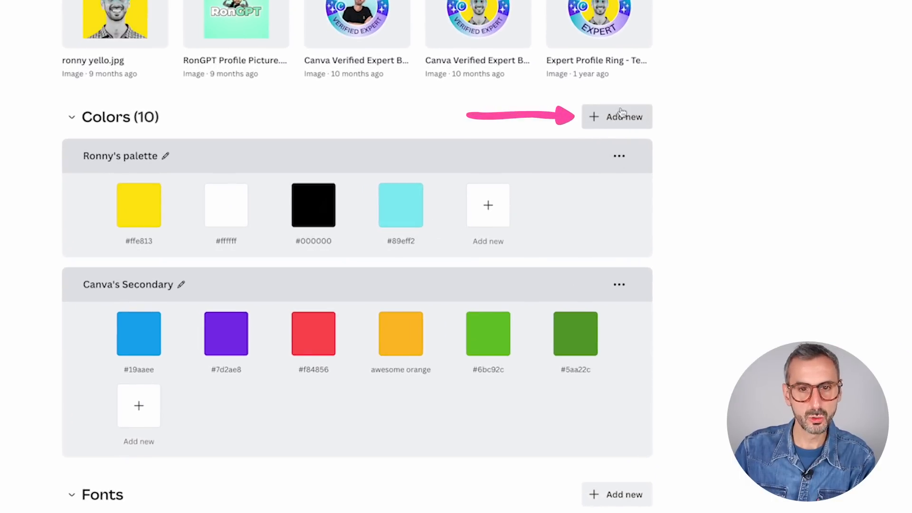
left_click(635, 127)
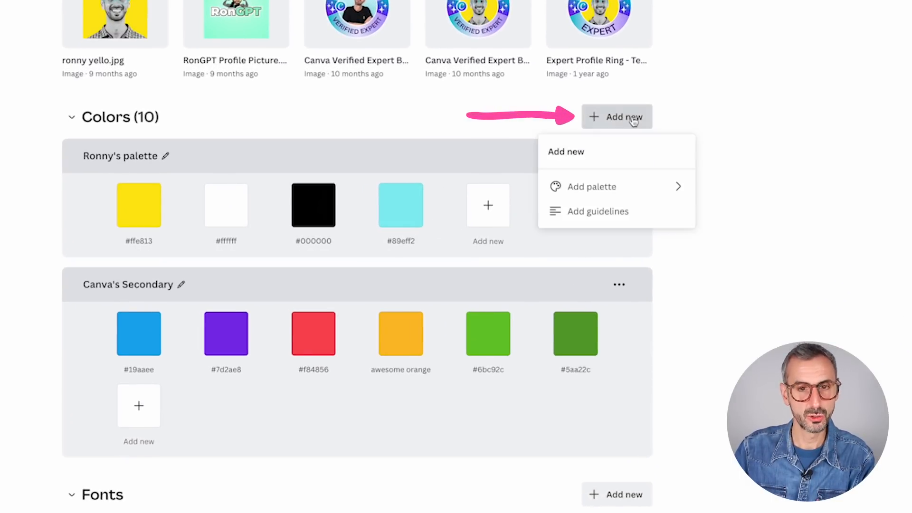
left_click(593, 186)
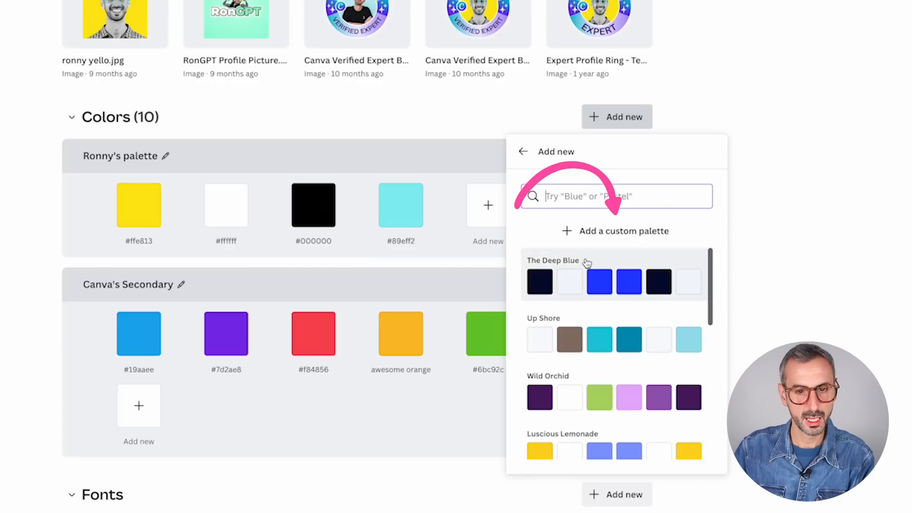
left_click(582, 234)
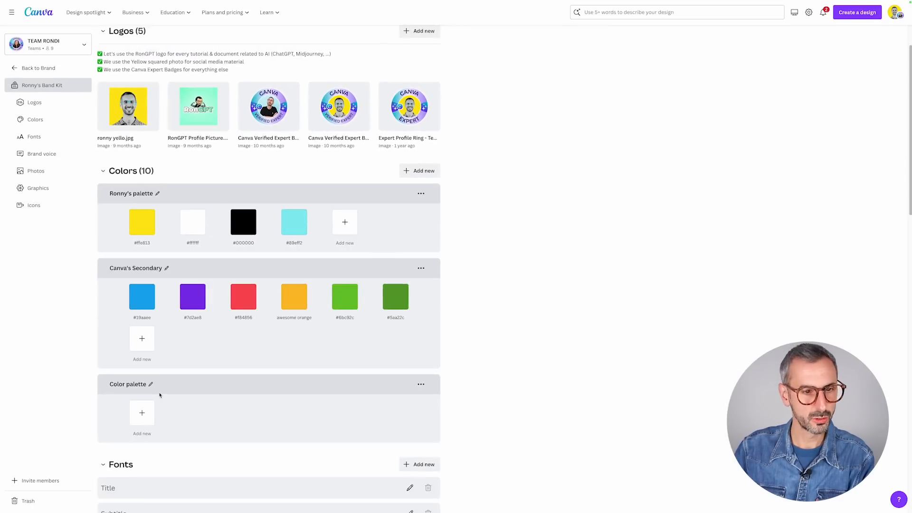
Step: Rename the new color palette with the brand kit owner's first name in possessive form followed by "Gradients"
scroll(160, 395, "down", 2)
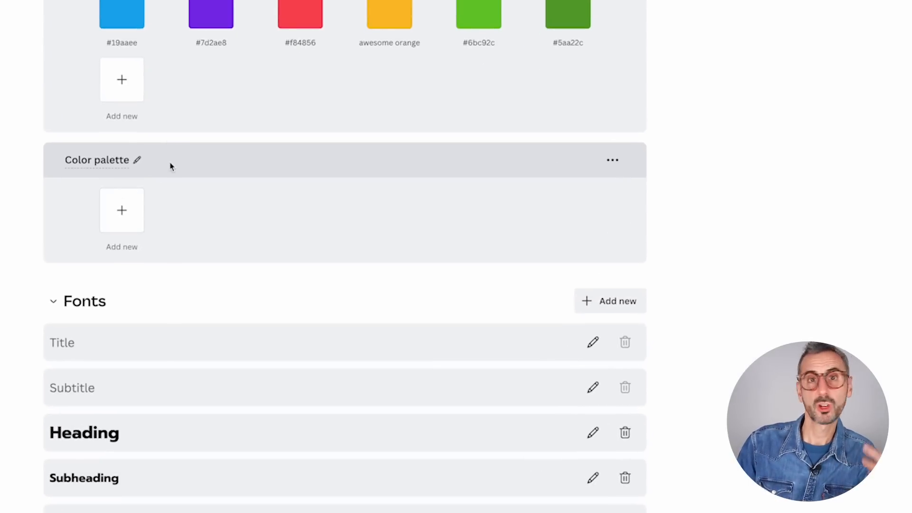
left_click(112, 154)
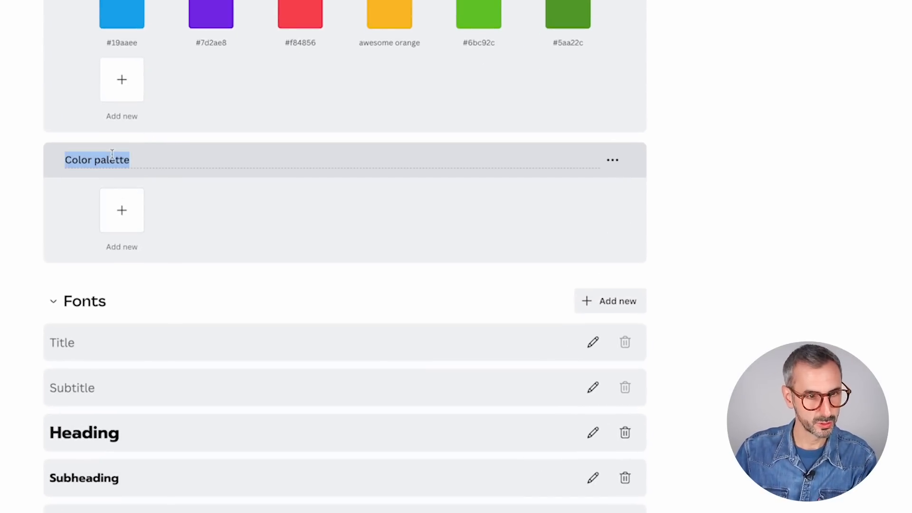
type("f")
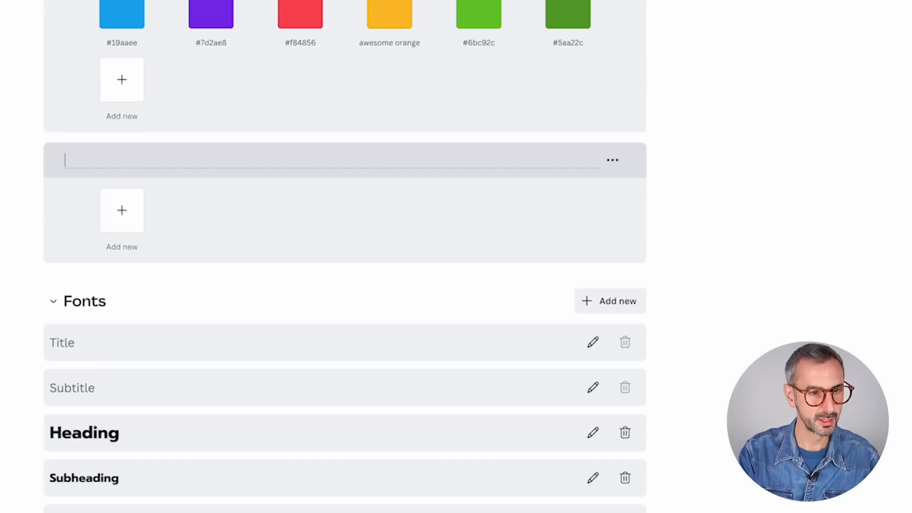
type("Ronny's Gradients")
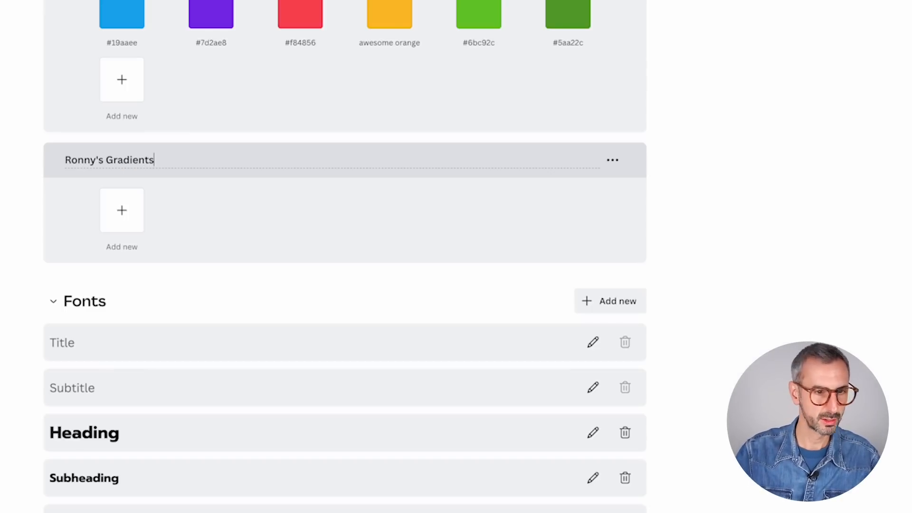
Step: Add a new color to the gradients palette and make it a gradient instead of a solid color
left_click(117, 215)
left_click(123, 213)
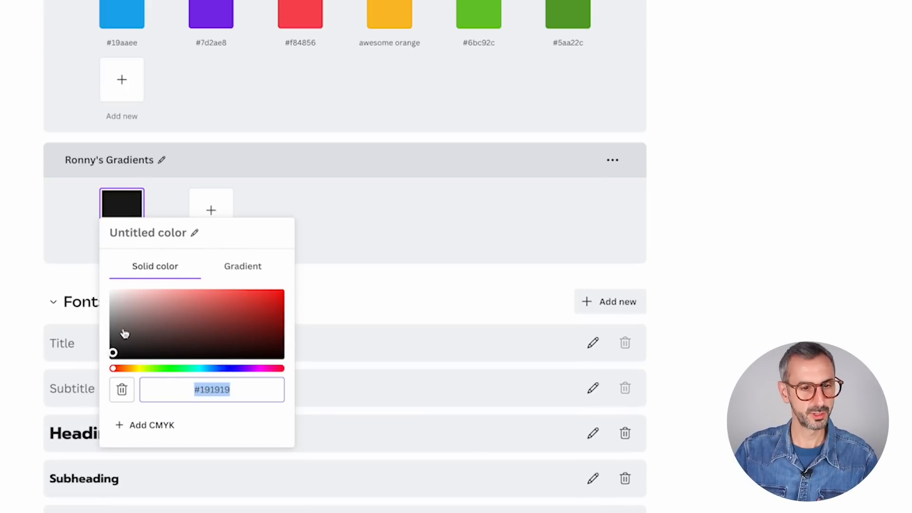
left_click(242, 269)
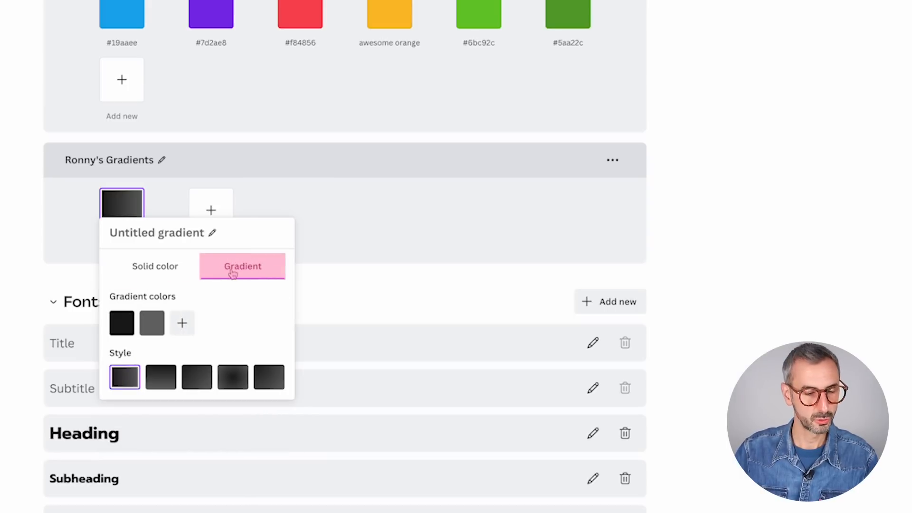
Step: Set the gradient's first color to the yellow #FFE813 copied from the kit's first palette and its second color to white #FFFFFF
left_click(121, 323)
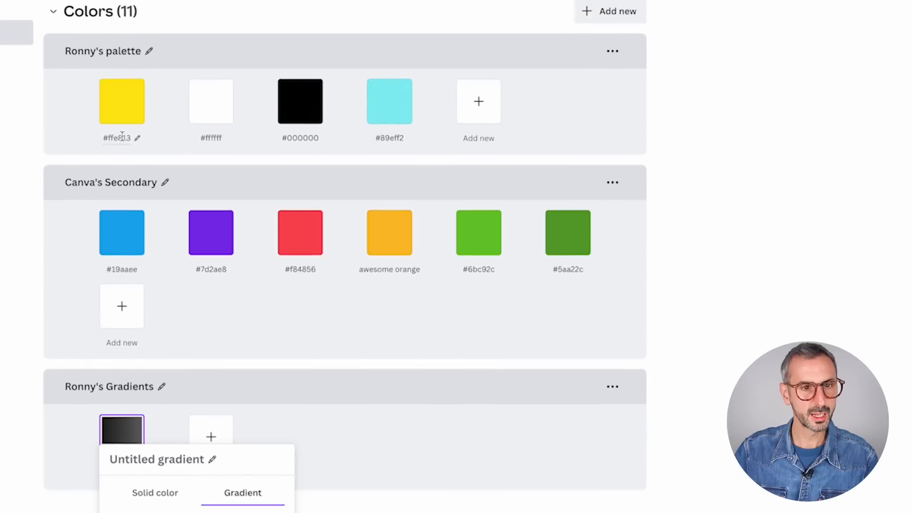
left_click(128, 135)
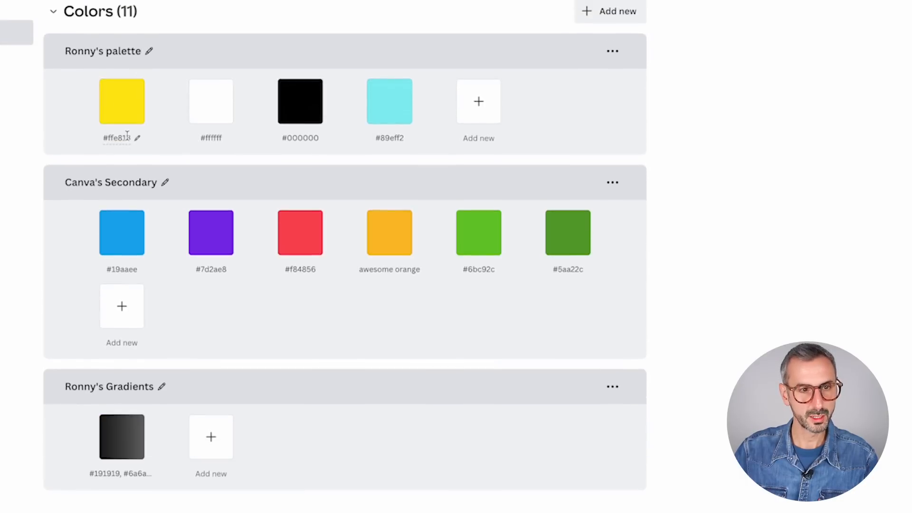
left_click(127, 136)
key("ctrl+c")
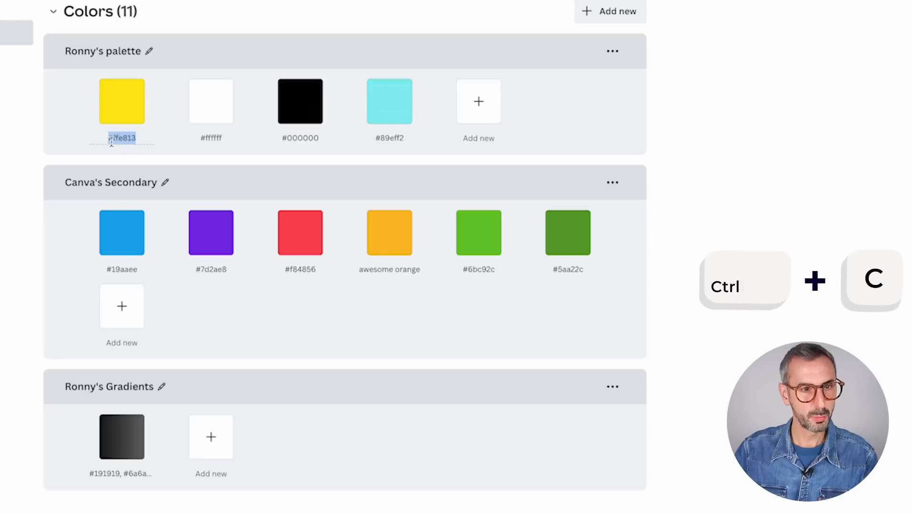
scroll(140, 404, "down", 2)
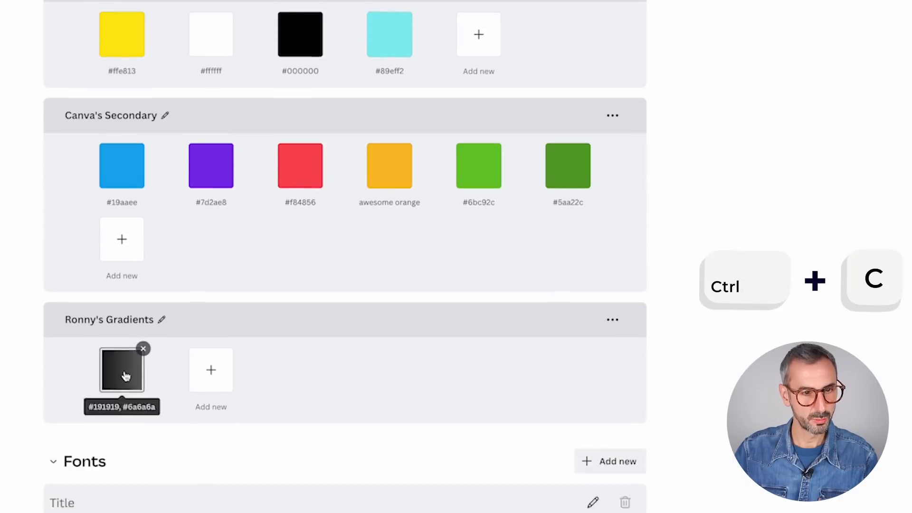
left_click(125, 371)
left_click(118, 325)
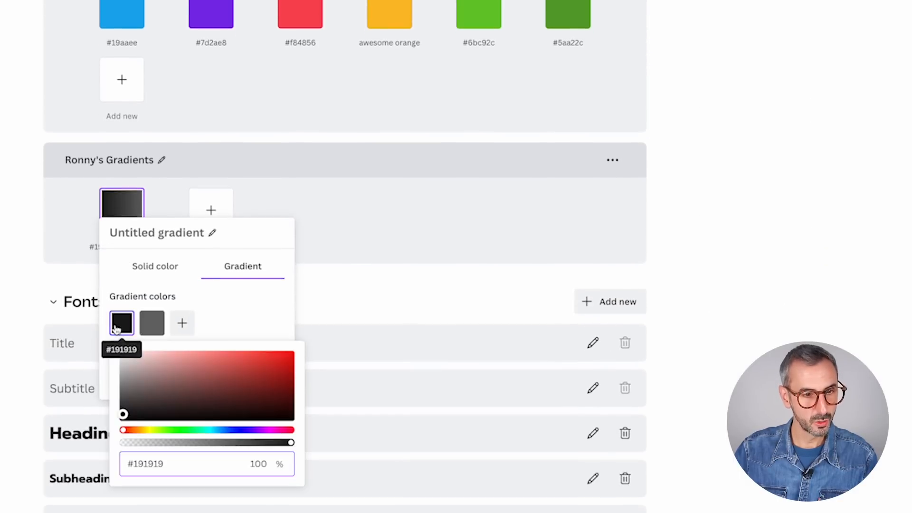
left_click(141, 467)
key("ctrl+v")
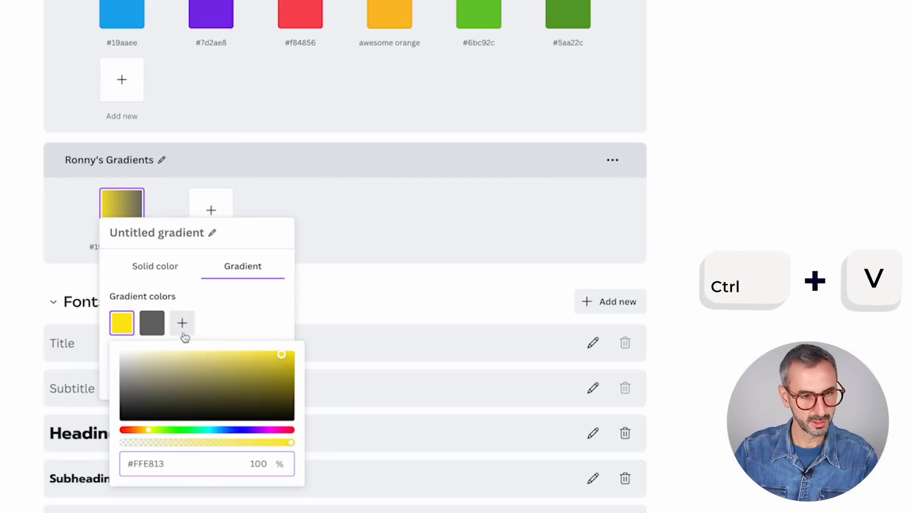
left_click(152, 324)
left_click_drag(176, 390, 126, 346)
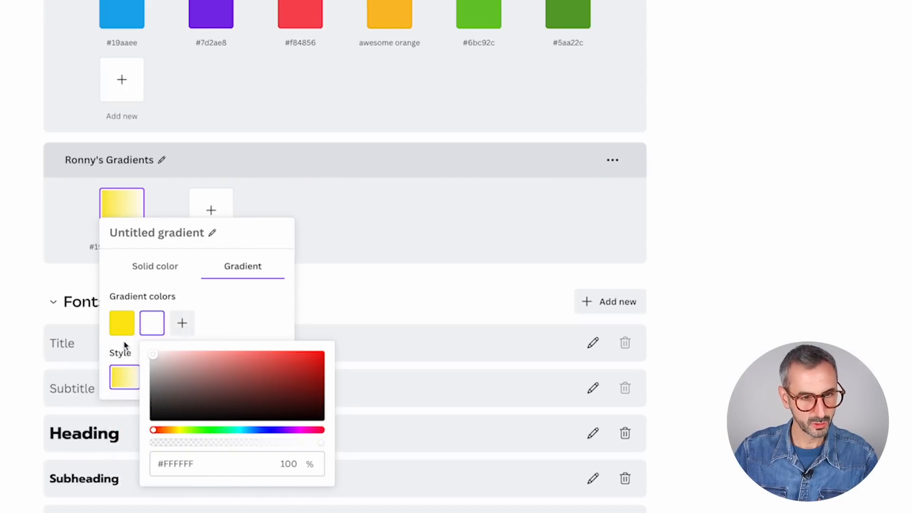
Step: Set the style of the yellow-to-white gradient to the diagonal linear one, running from the top-left corner to the bottom-right
left_click(216, 302)
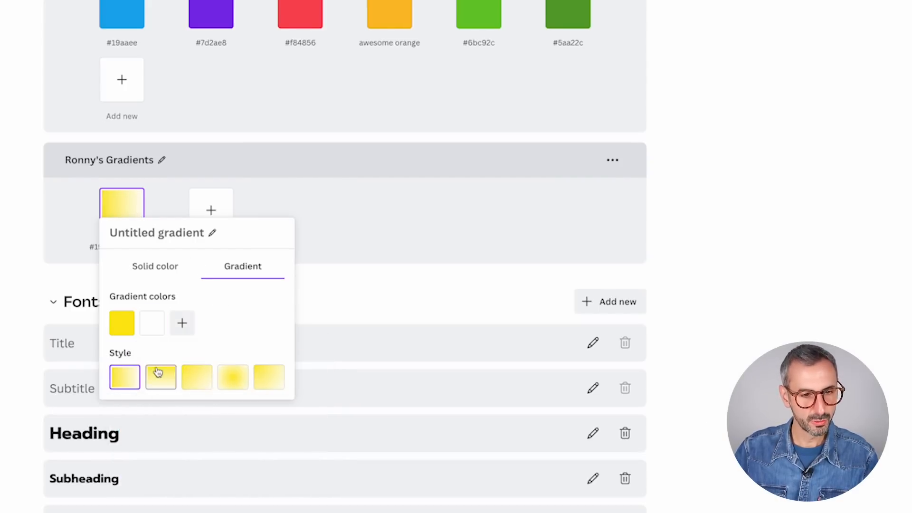
left_click(196, 378)
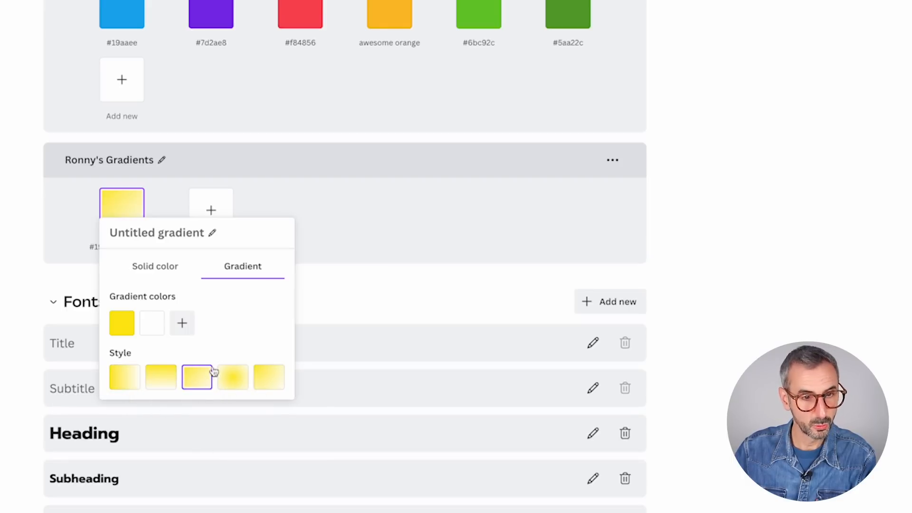
left_click(335, 303)
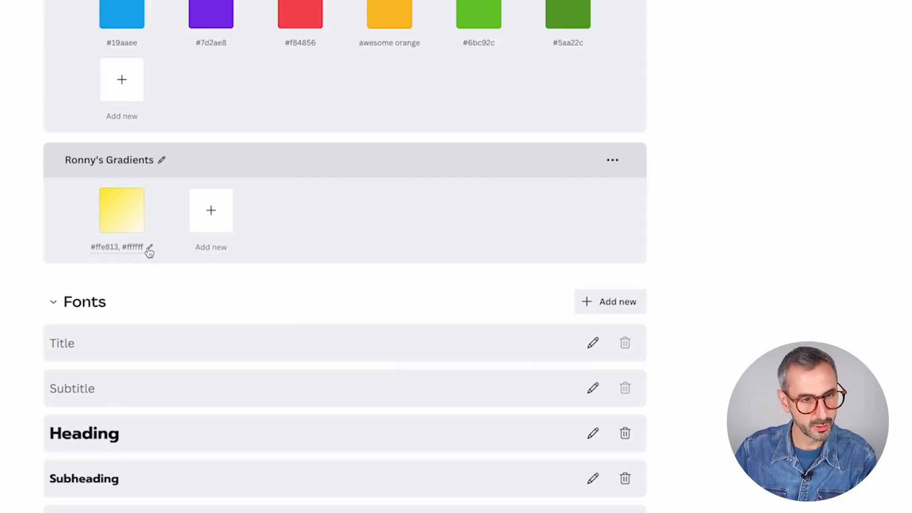
Step: Rename the yellow-to-white gradient in the gradients palette as "Yellow fade"
left_click(149, 250)
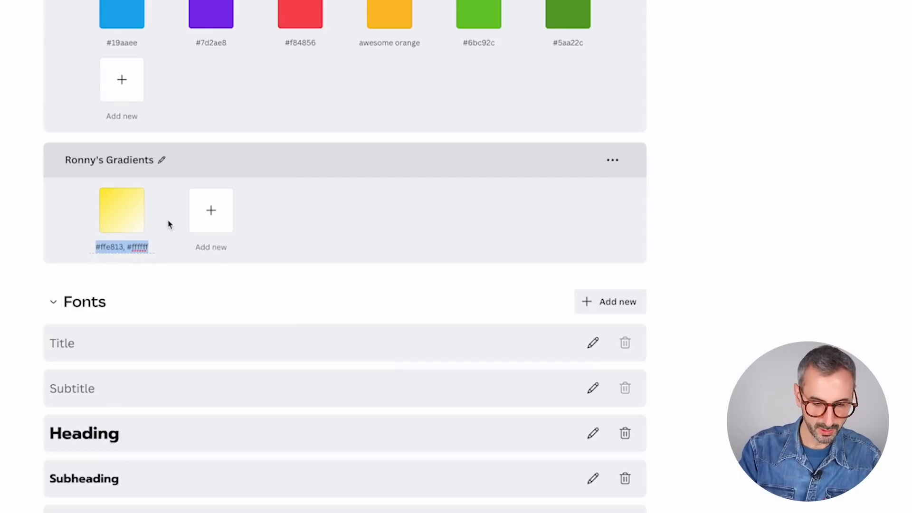
type("Yello")
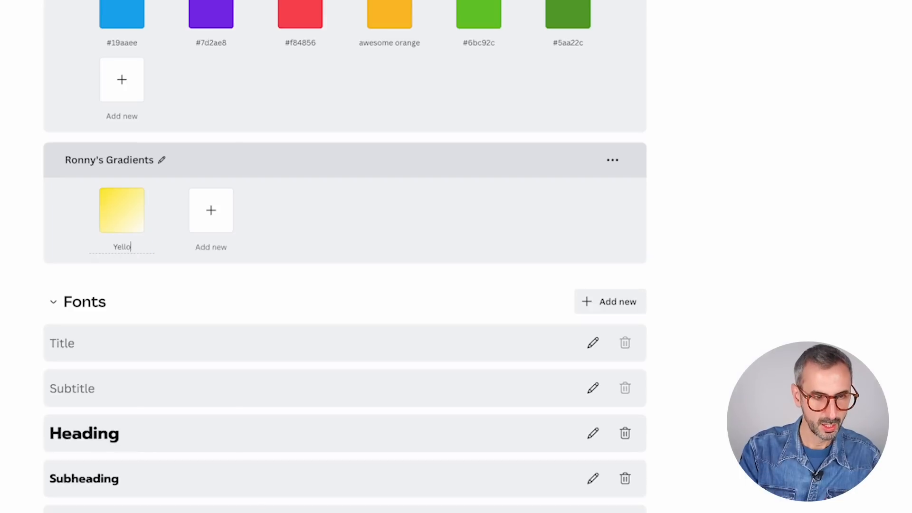
type("w fade")
key("Return")
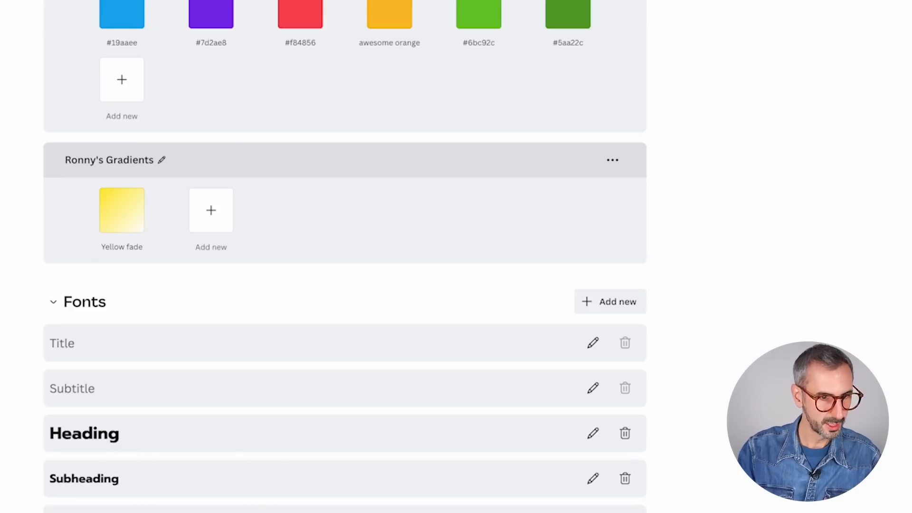
Step: Copy the turquoise code #89eff2 from the kit's first palette and add a new gradient to the gradients palette
scroll(142, 79, "up", 5)
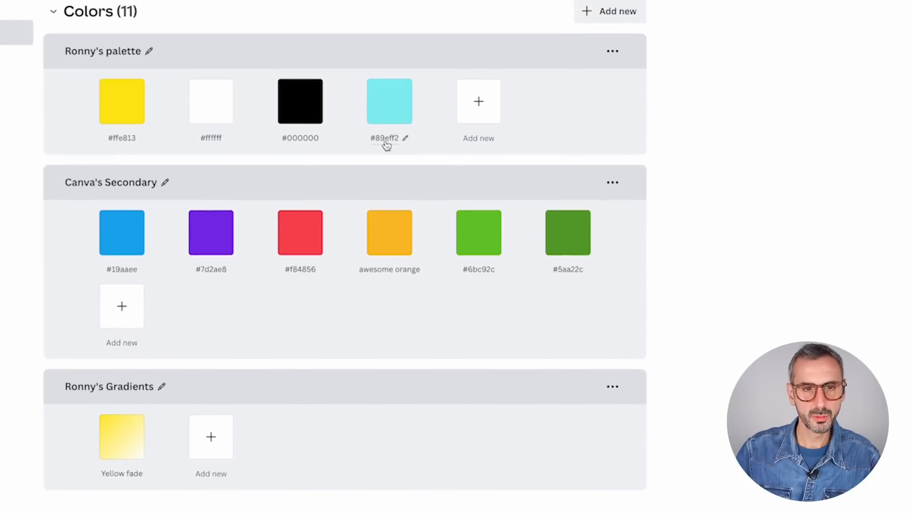
left_click(387, 138)
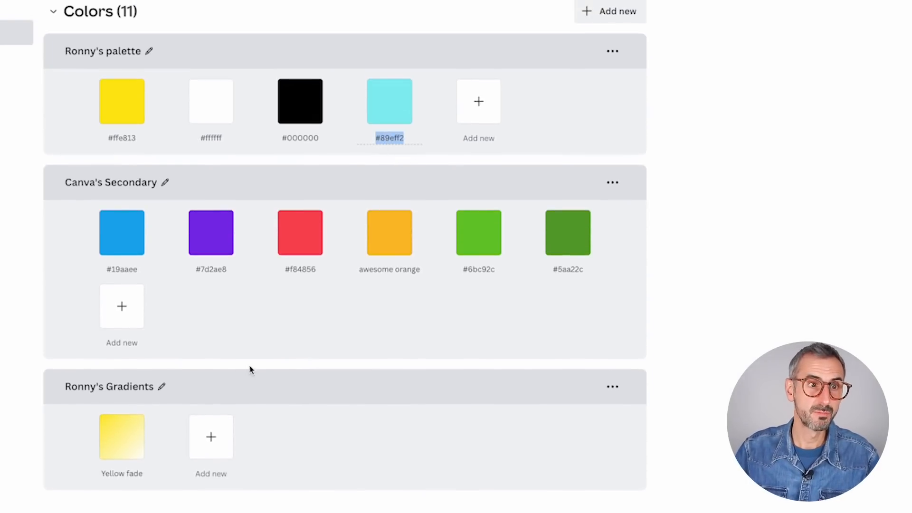
scroll(233, 367, "down", 2)
scroll(215, 367, "down", 3)
left_click(210, 207)
left_click(332, 266)
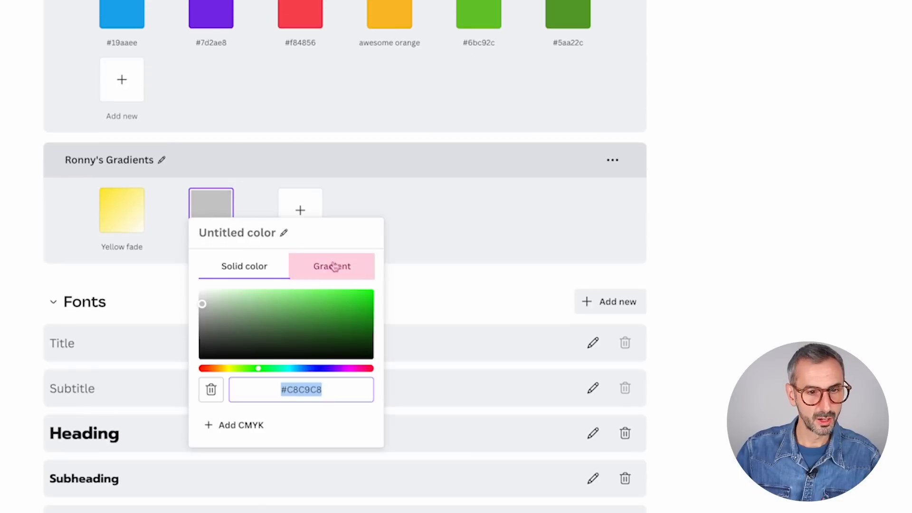
Step: Set the second gradient's first color to the copied turquoise #89EFF2 and its second color to white
left_click(213, 316)
left_click(240, 468)
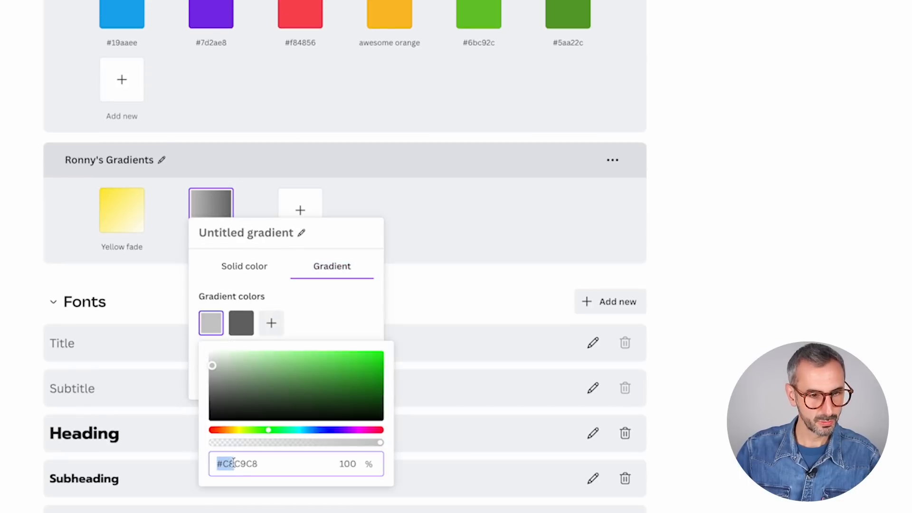
left_click_drag(259, 463, 211, 465)
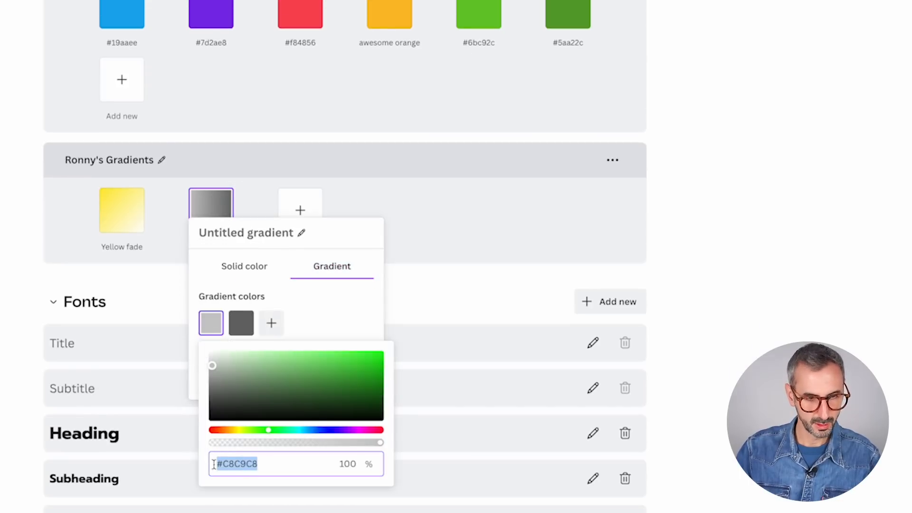
key("ctrl+v")
left_click(241, 323)
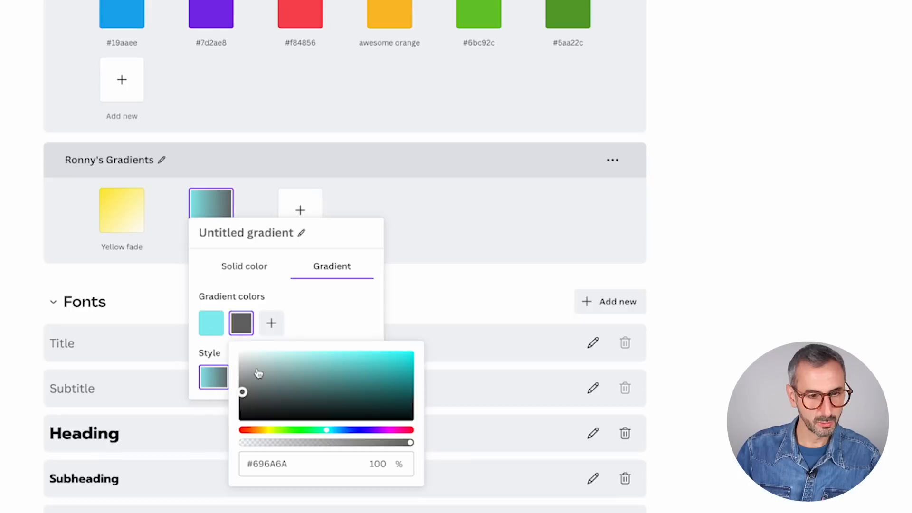
left_click(246, 354)
left_click(355, 328)
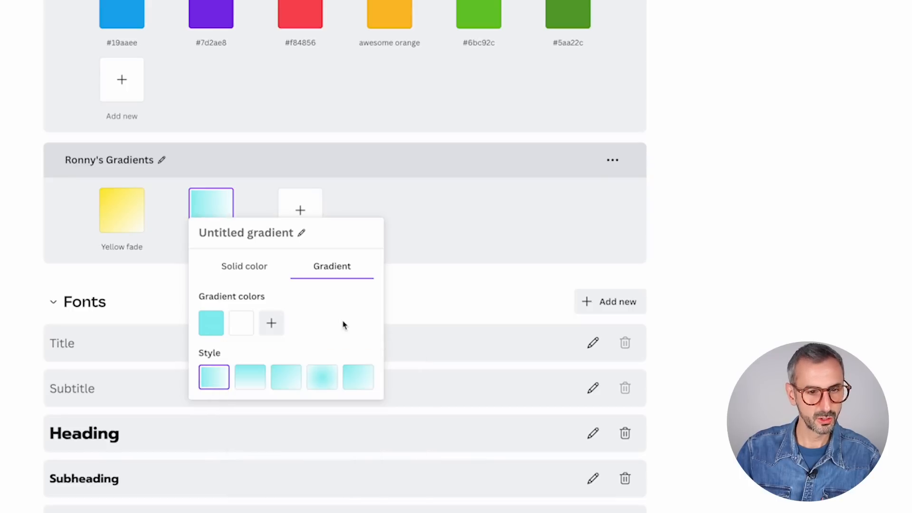
Step: Set the turquoise gradient's style to vertical linear, fading from top to bottom, and rename it as "Blue fade"
left_click(249, 387)
left_click(522, 231)
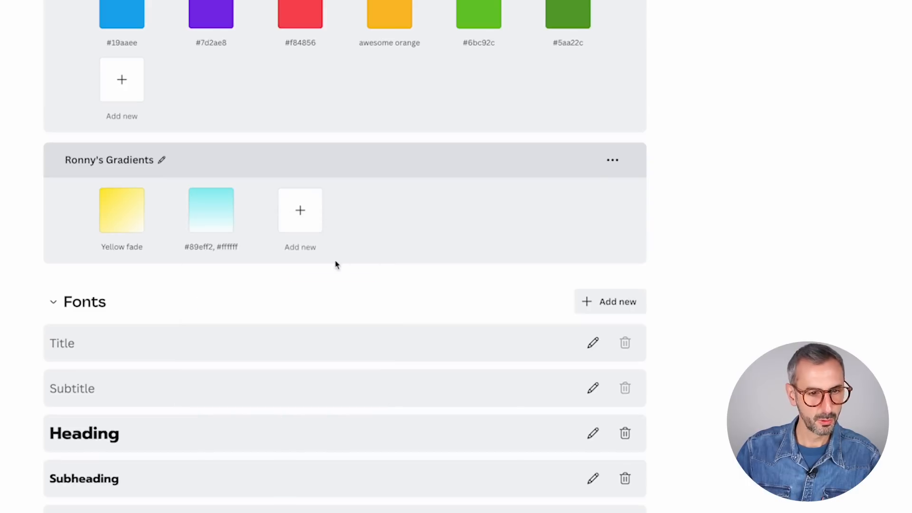
left_click(227, 248)
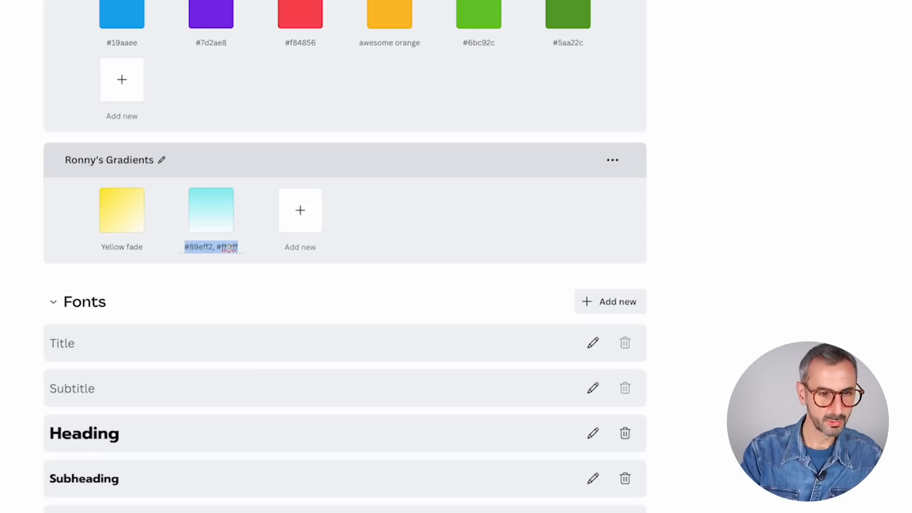
type("Blue")
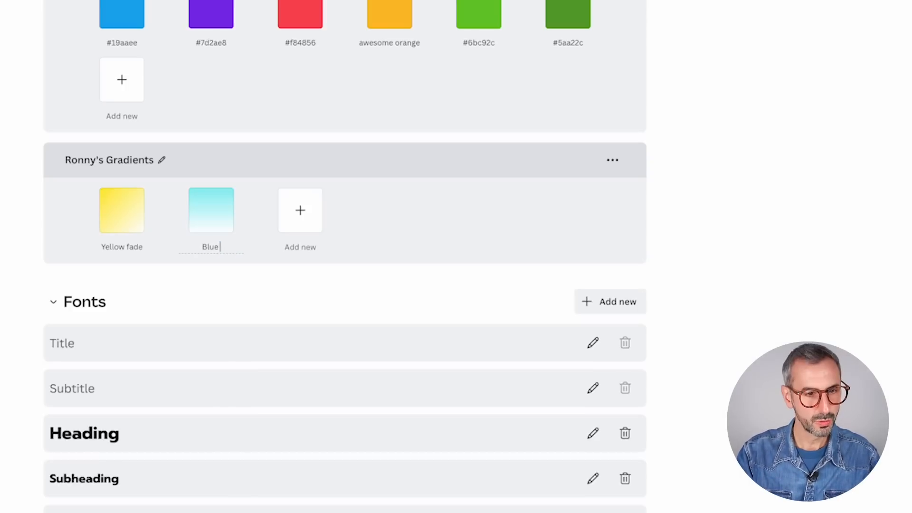
type(" fade")
key("Return")
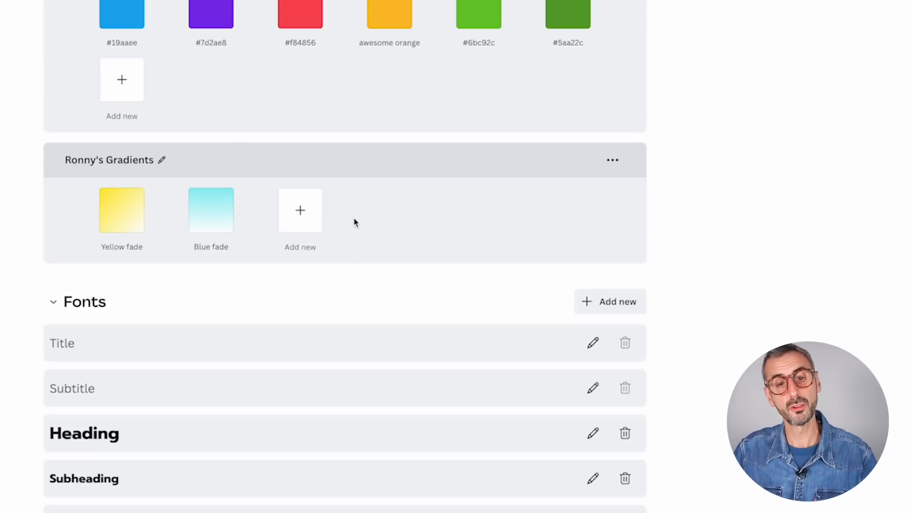
Step: Add a third gradient to the palette starting from a pink hue, with an additional third color set to cyan #5AF0FF
left_click(304, 214)
left_click(437, 368)
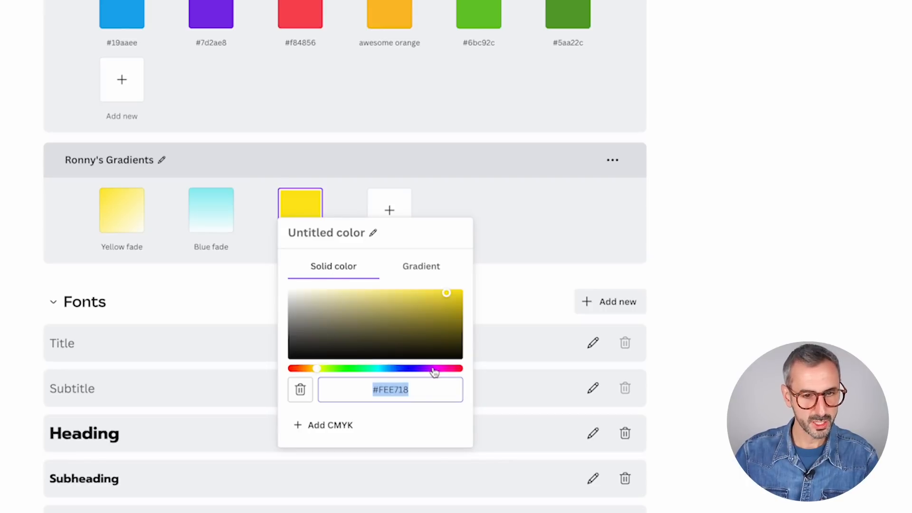
left_click(416, 267)
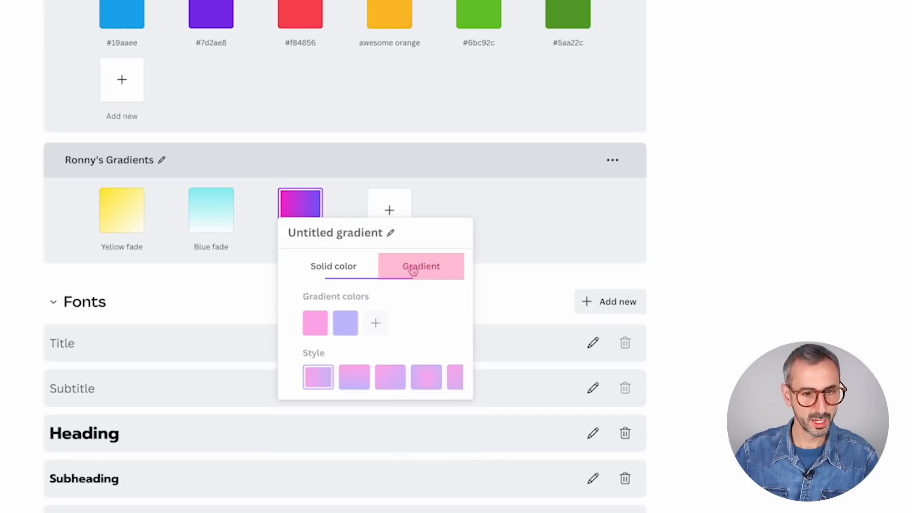
left_click(360, 323)
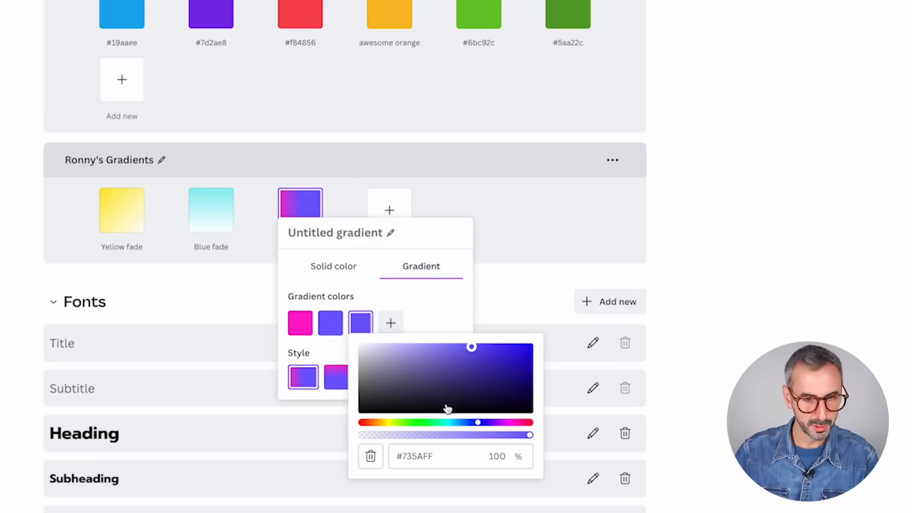
left_click(446, 422)
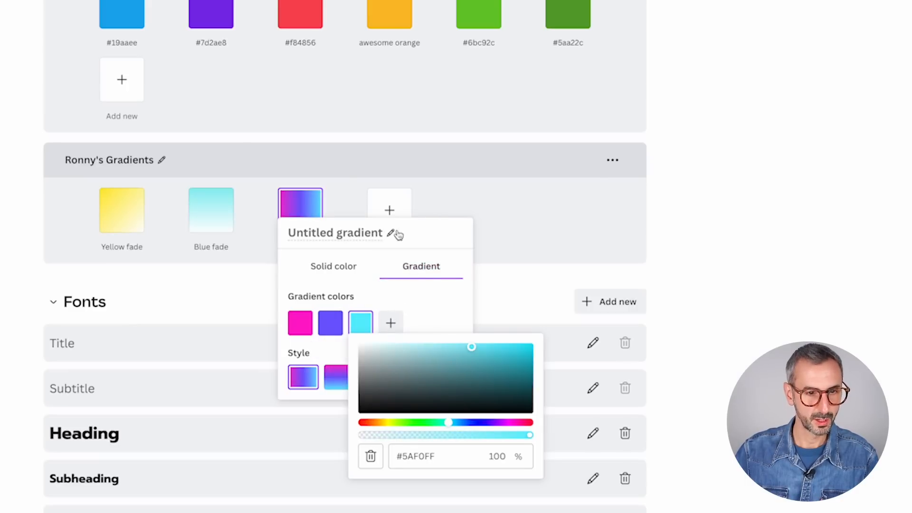
Step: Try to name the pink, purple and cyan gradient "Funky Gradient" in its color editor
left_click(340, 234)
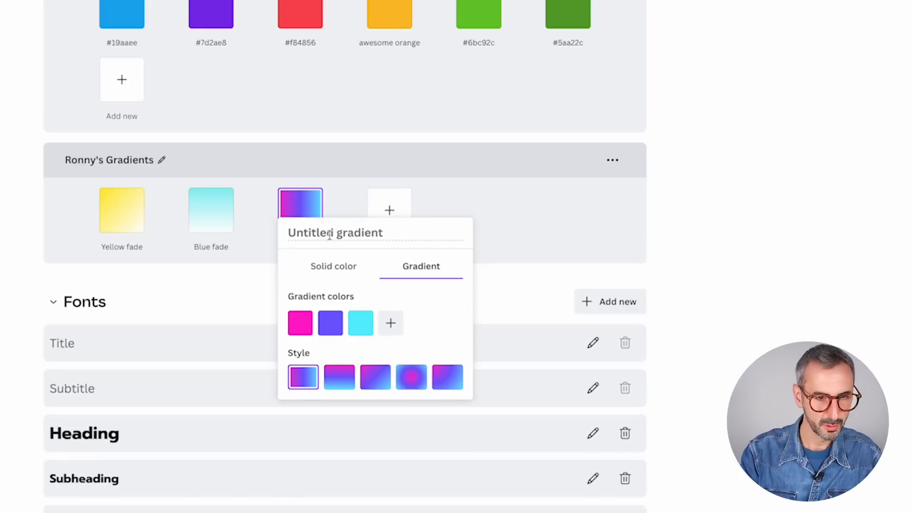
type("Funky")
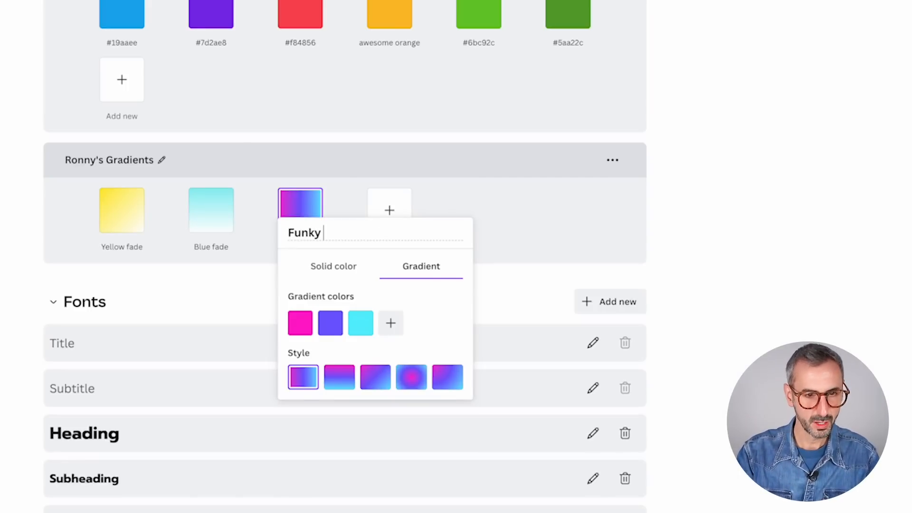
type(" Gradi")
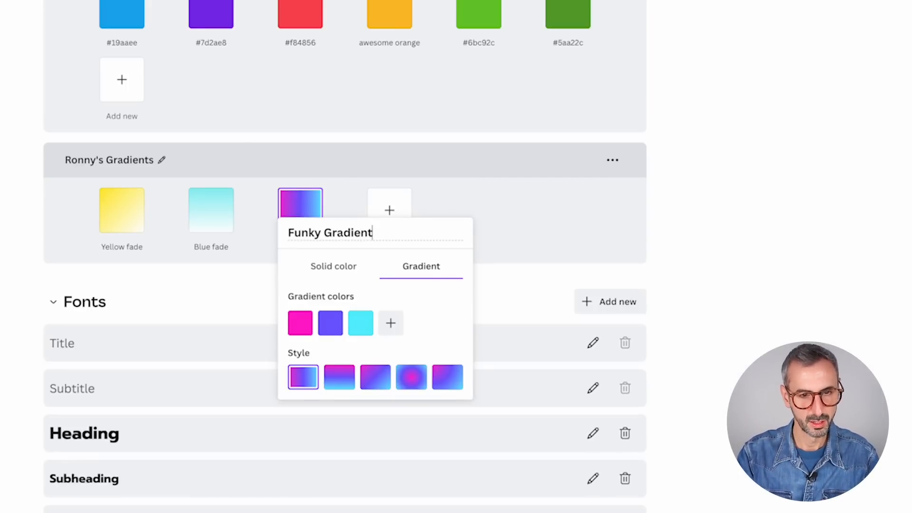
type("ent")
left_click(556, 242)
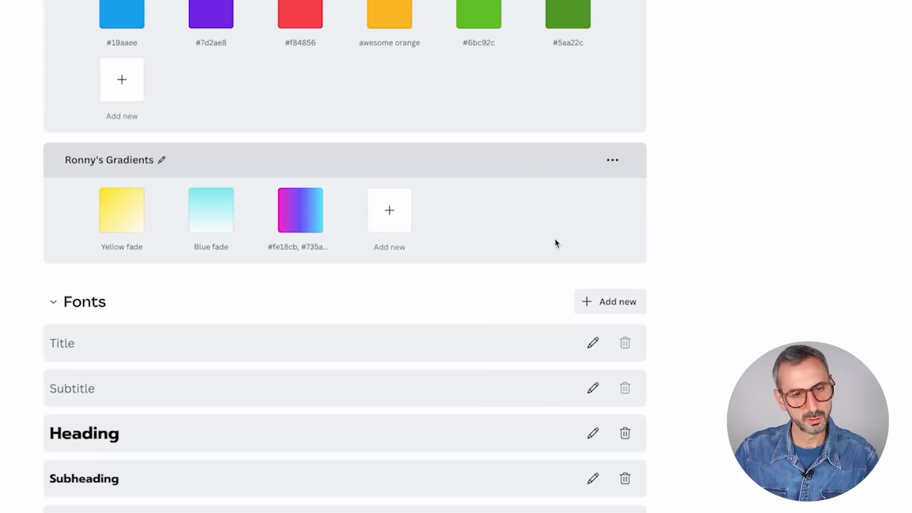
Step: Rename the pink, purple and cyan gradient under its swatch in the gradients palette as "Funky one"
left_click(295, 244)
type("Funky")
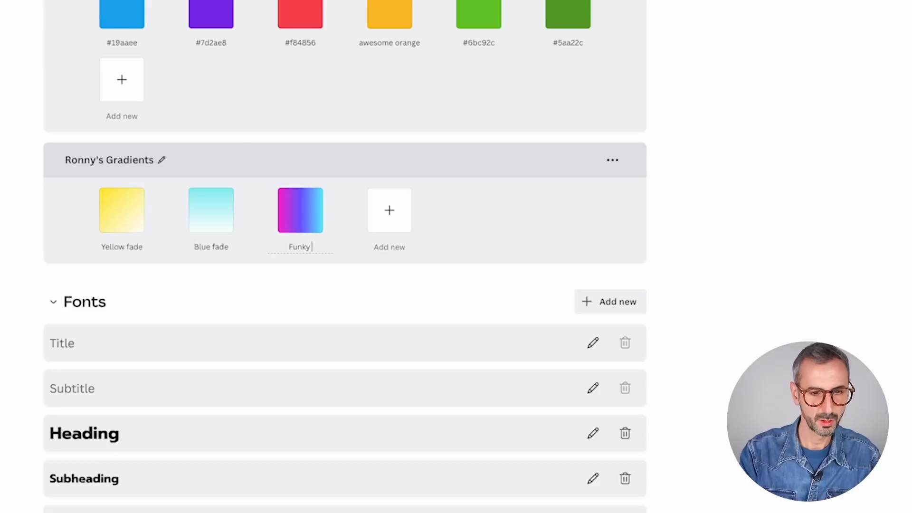
type(" one")
left_click(260, 254)
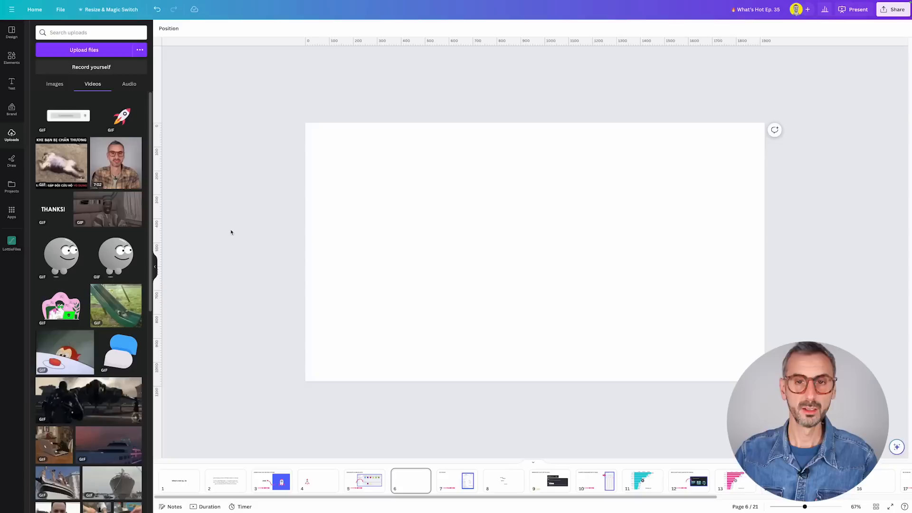
Step: Add a square shape to the blank page 6 of the "What's Hot Ep. 35" design and move it to the page's left half
key("r")
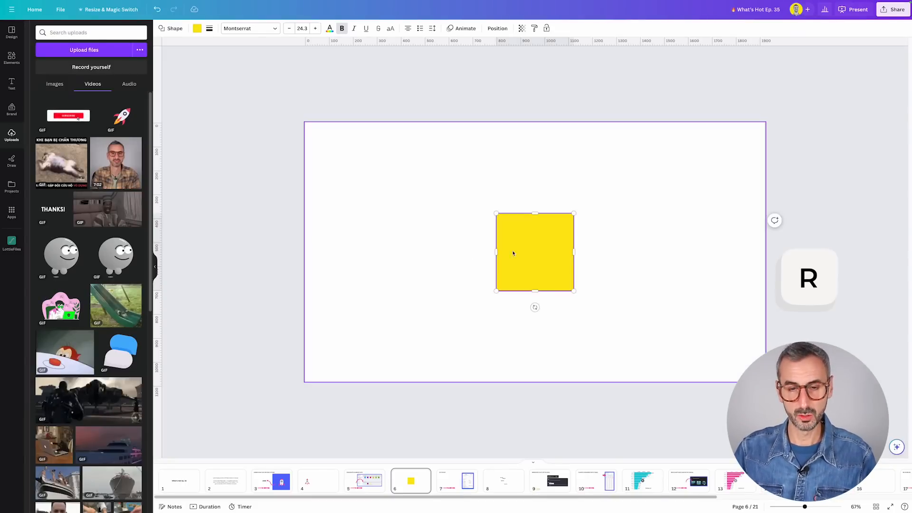
left_click(528, 262)
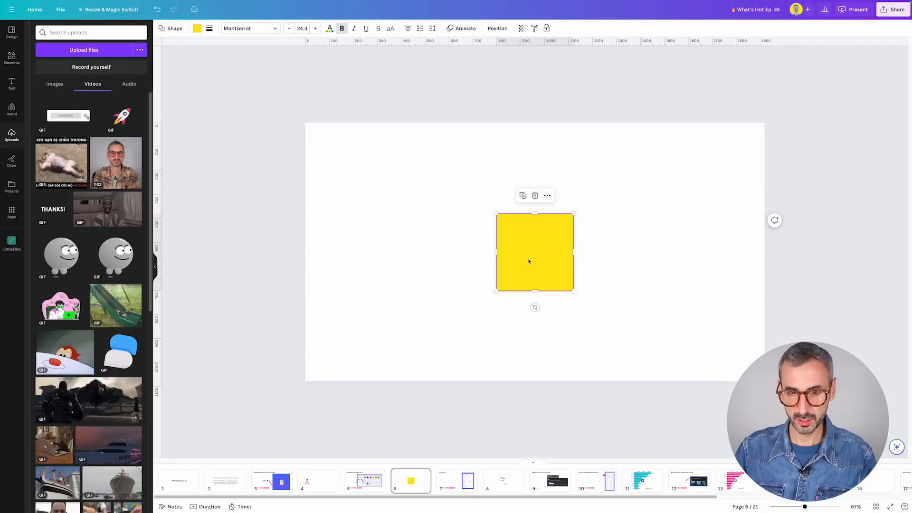
left_click_drag(529, 261, 426, 258)
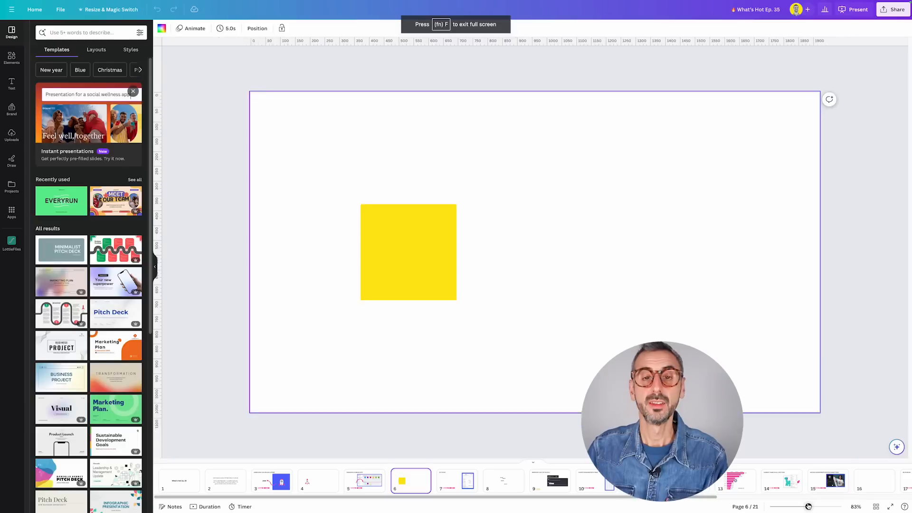
left_click_drag(808, 506, 807, 507)
left_click(689, 435)
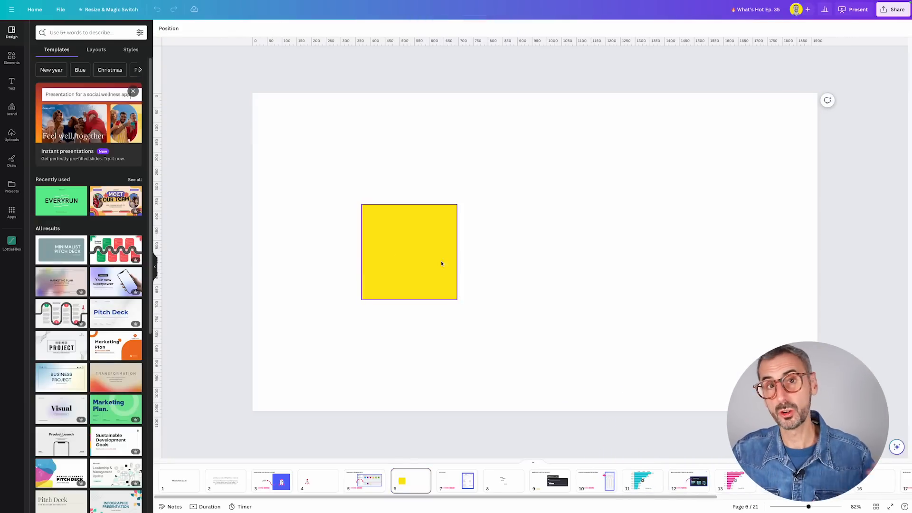
Step: Fill the square with the brand kit's pink, purple and cyan gradient and switch the fill to the Blue fade gradient
left_click(426, 256)
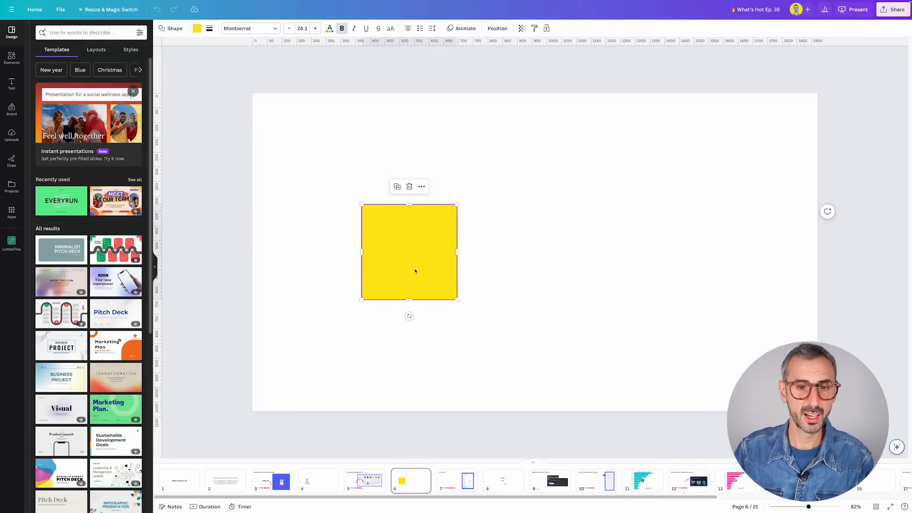
left_click(197, 30)
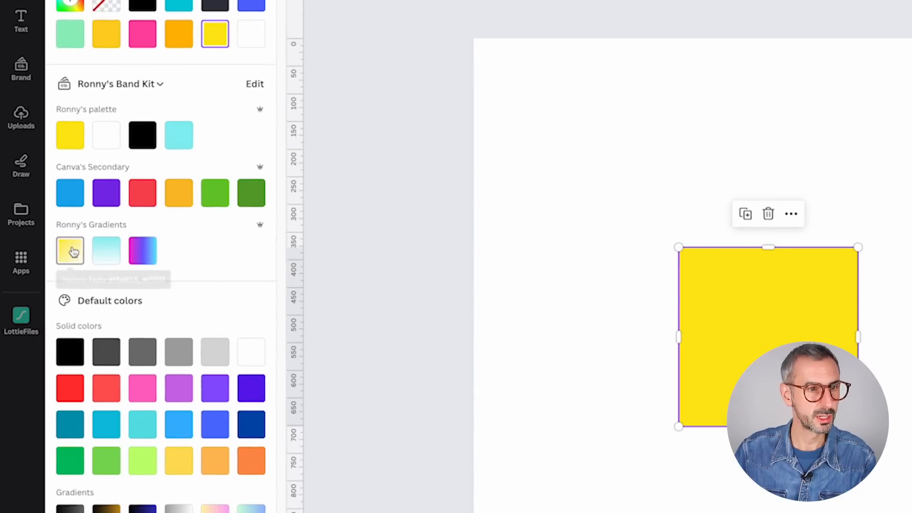
left_click(143, 250)
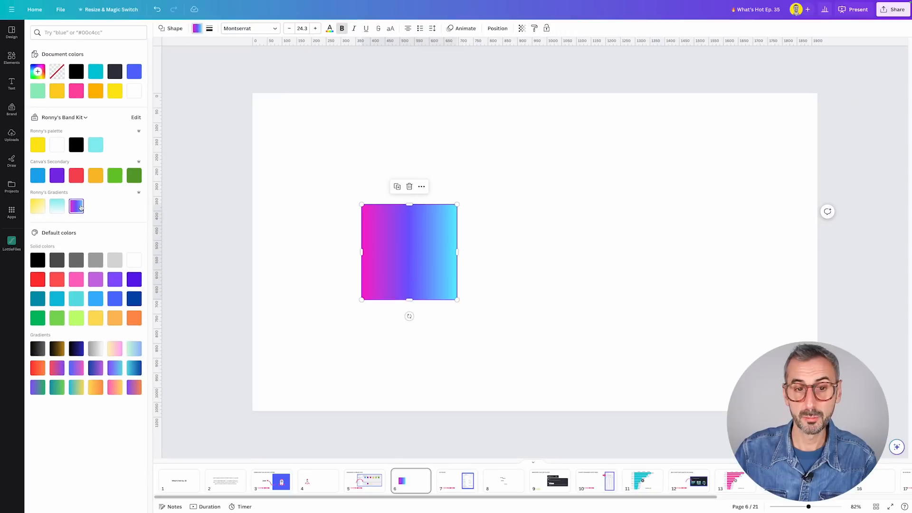
left_click(57, 206)
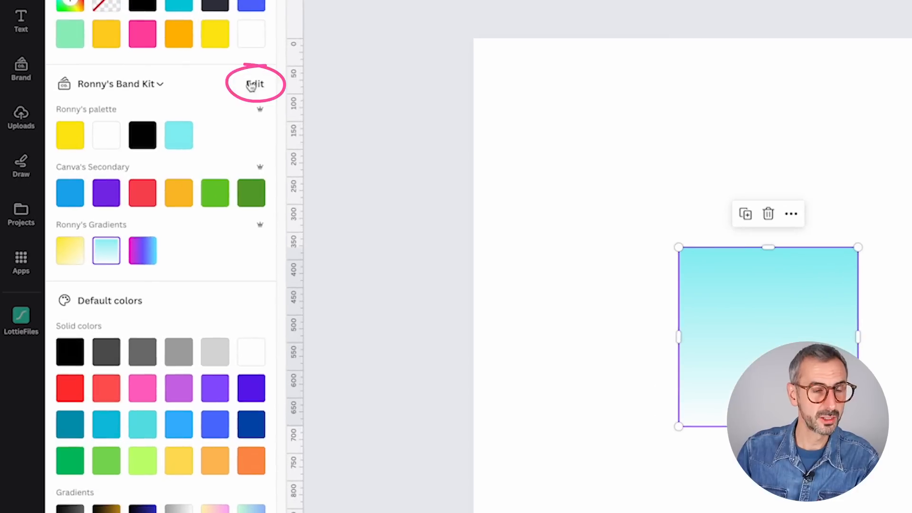
Step: Edit the brand kit and add a gradient from pink #FFA9A9 to green #73E600 to its gradients palette
left_click(255, 86)
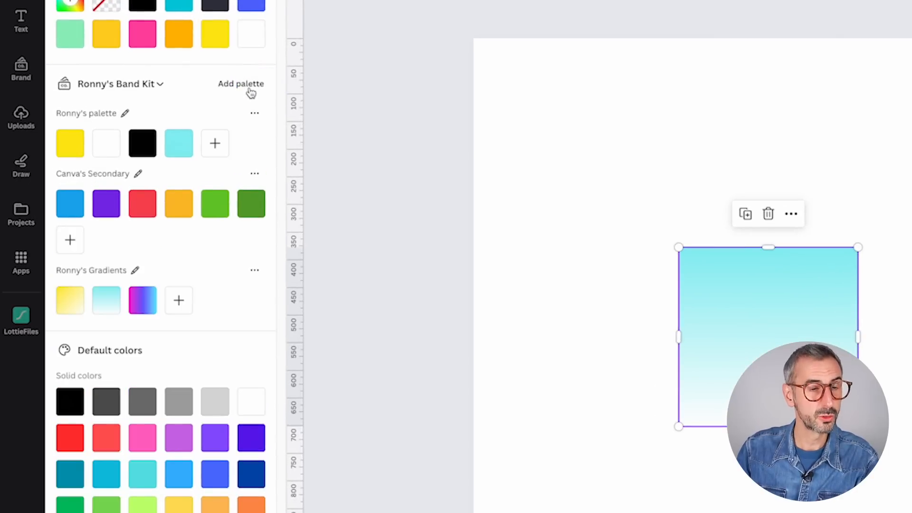
left_click(178, 299)
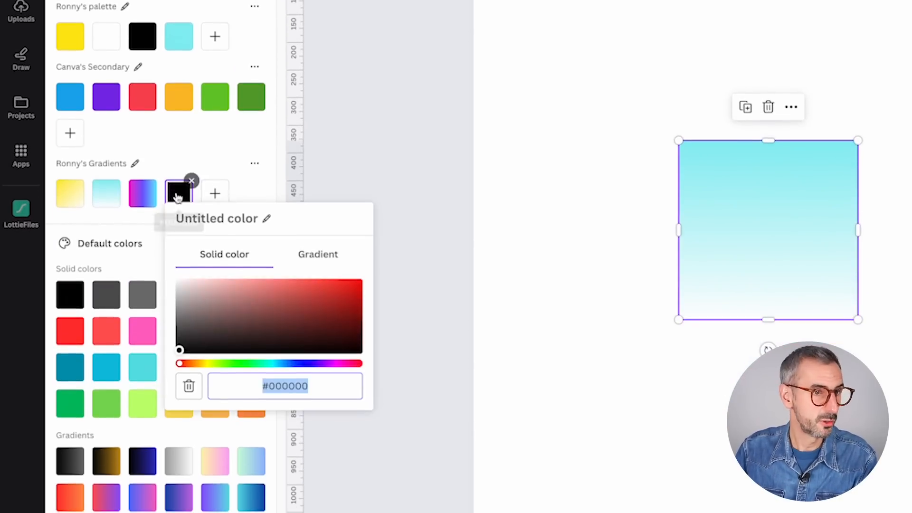
left_click(322, 255)
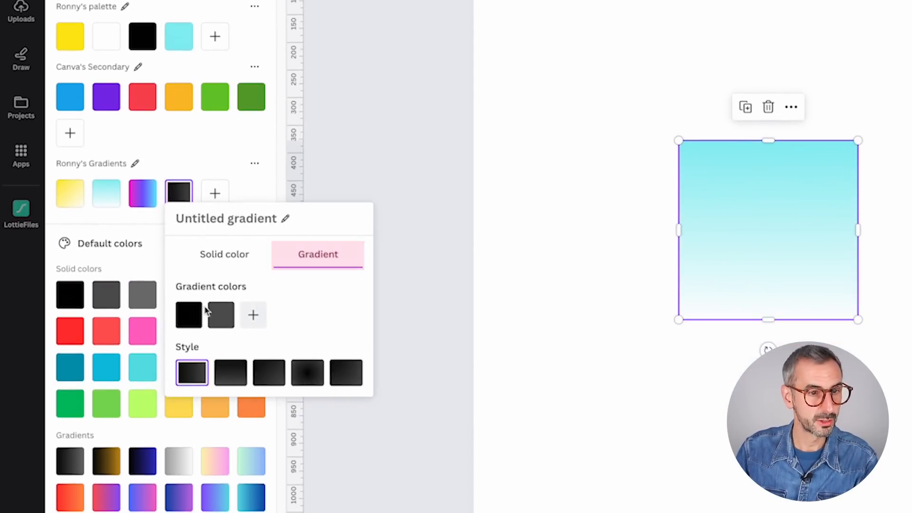
left_click(189, 314)
left_click_drag(216, 347, 248, 348)
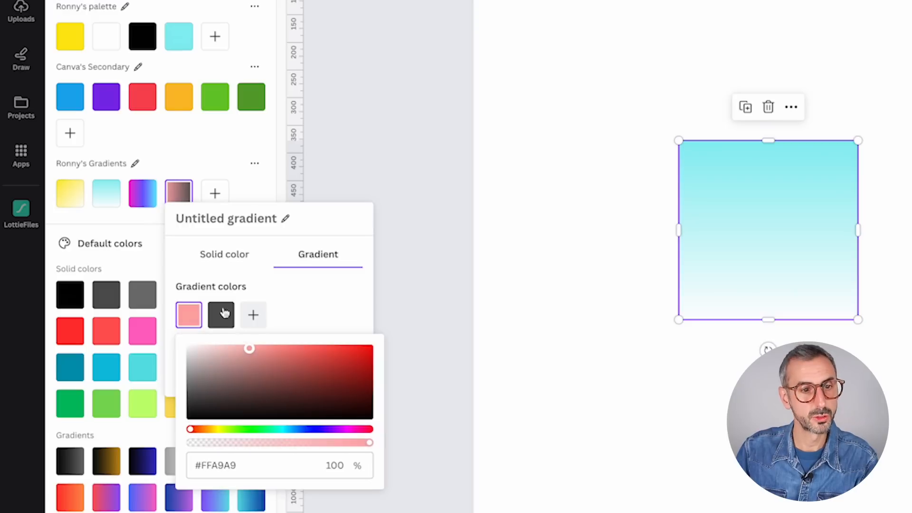
left_click(221, 315)
left_click(268, 429)
left_click_drag(359, 369, 403, 351)
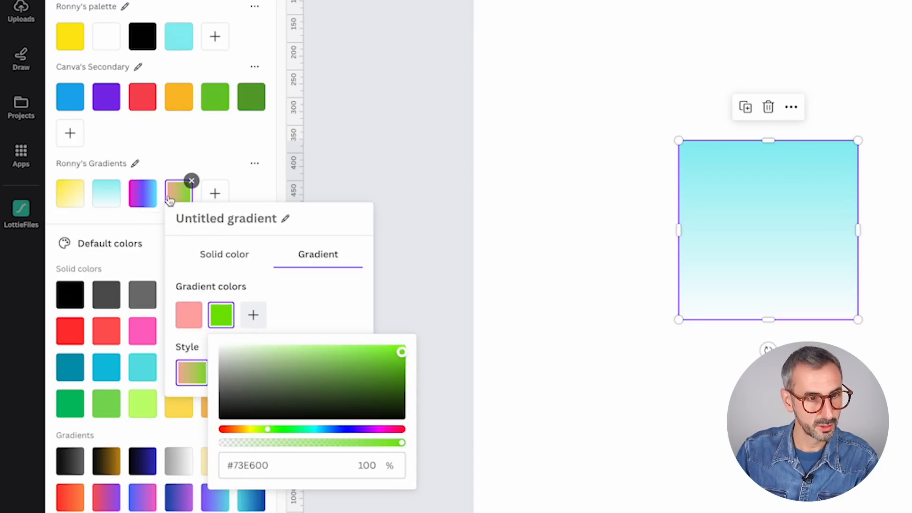
Step: Delete the pink-to-green gradient and the pink, purple and cyan gradient from the gradients palette and save the brand kit
left_click(192, 181)
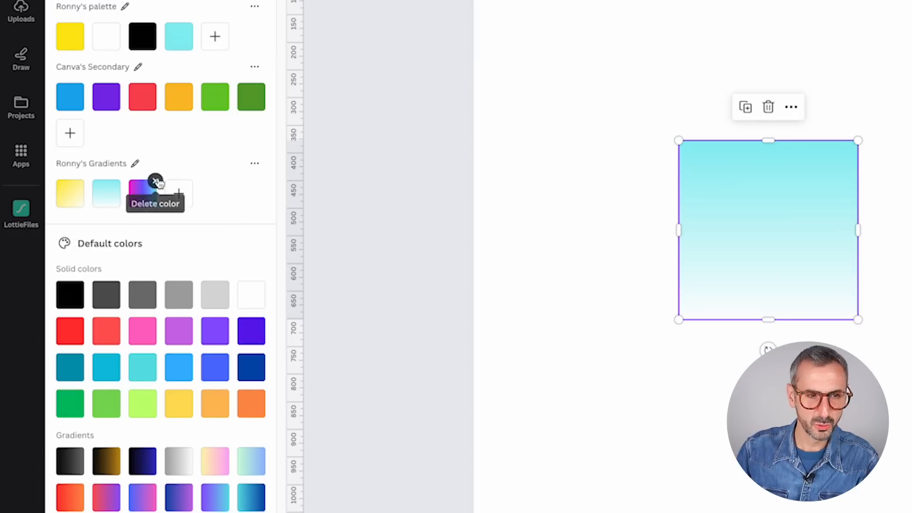
left_click(155, 181)
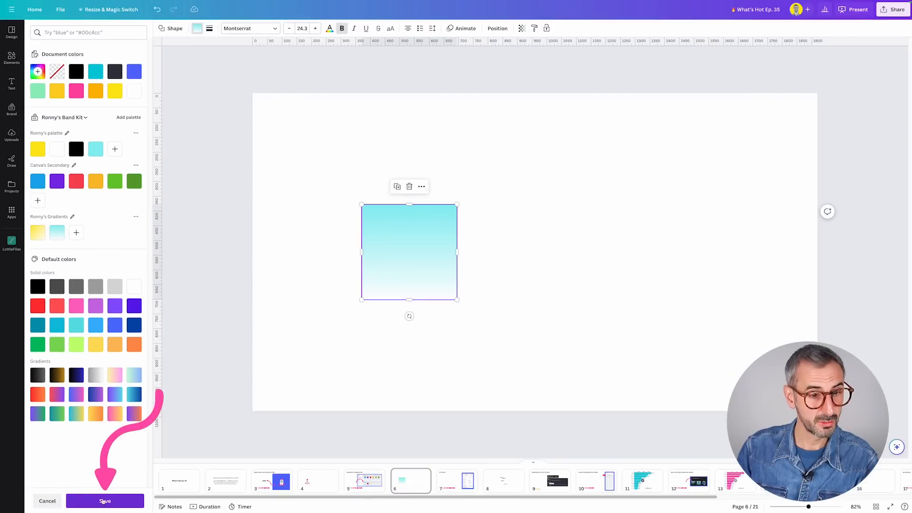
left_click(103, 501)
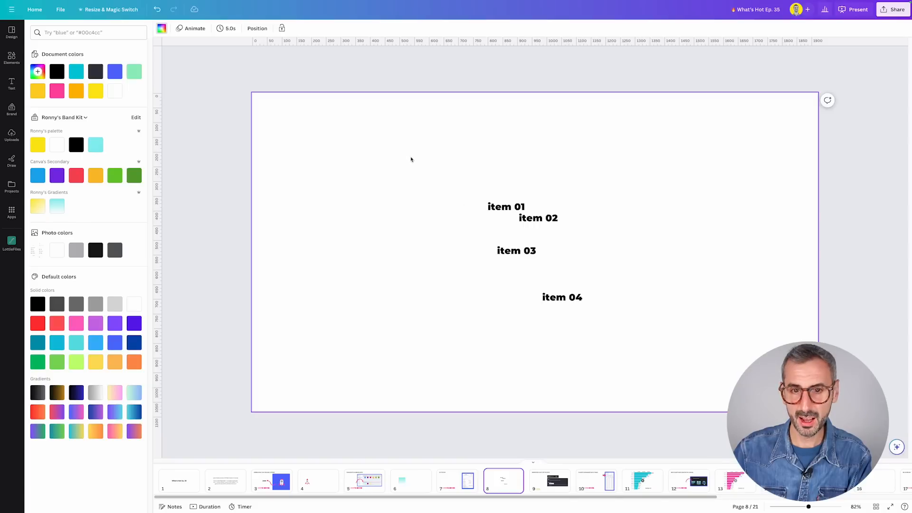
Step: On page 8, shift the "item 01" text slightly up and right and align the left edge of "item 03" with it
left_click_drag(411, 158, 642, 366)
left_click(642, 366)
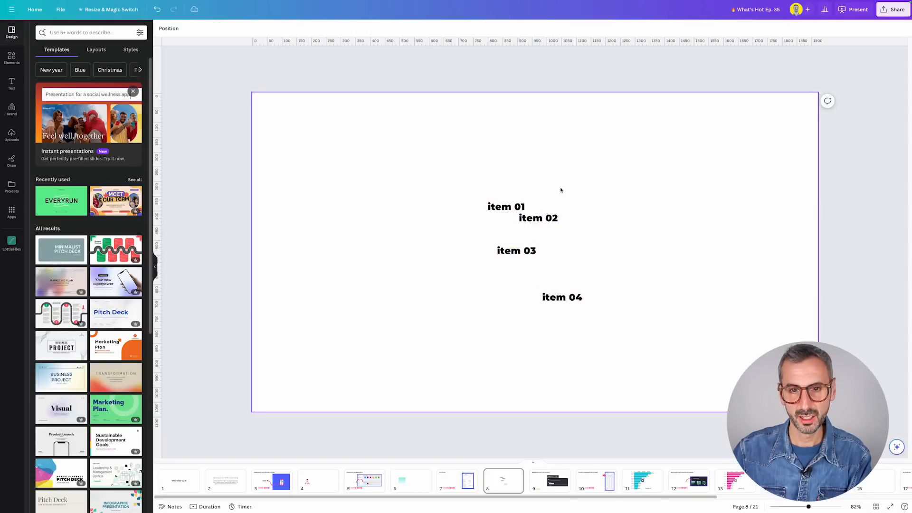
mouse_move(508, 205)
left_mouse_down()
mouse_move(456, 211)
mouse_move(521, 197)
mouse_move(510, 201)
left_mouse_up()
left_click_drag(512, 247, 506, 254)
left_click(680, 245)
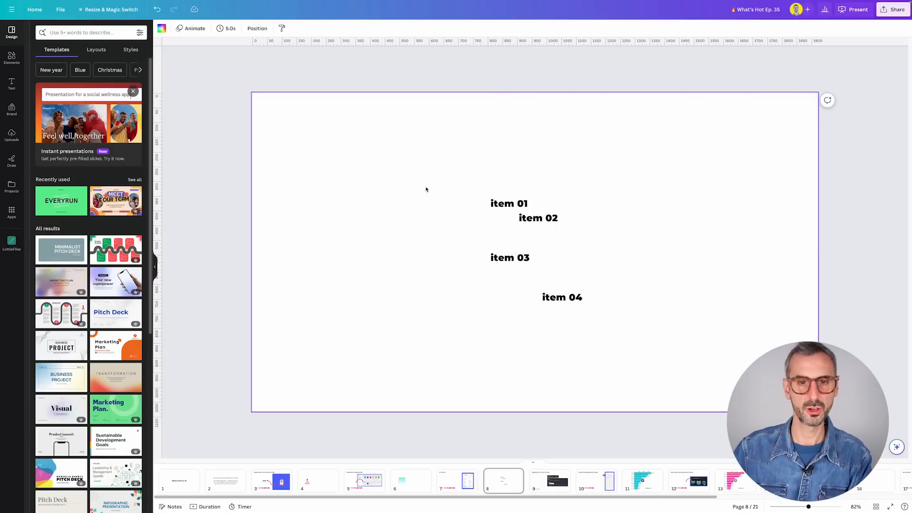
Step: Tidy up the four item texts on page 8 into an aligned, evenly spaced column
left_click_drag(458, 175, 615, 349)
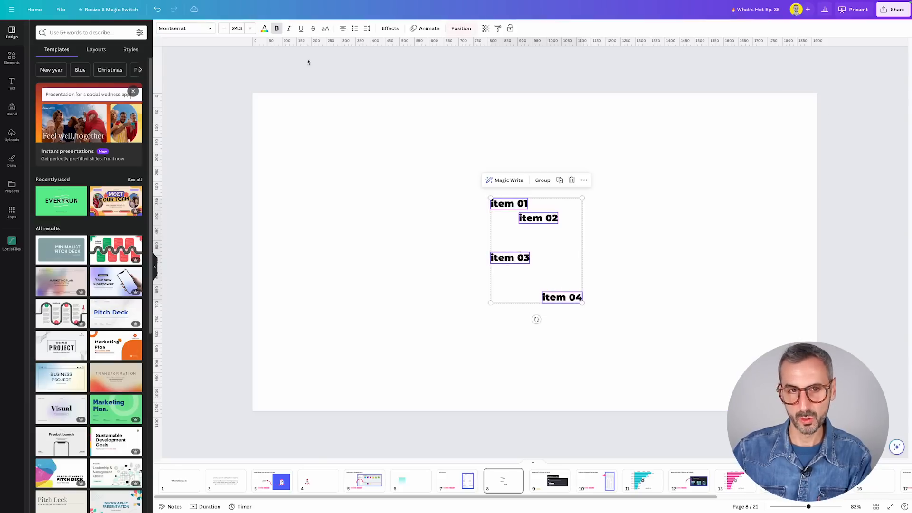
left_click(460, 30)
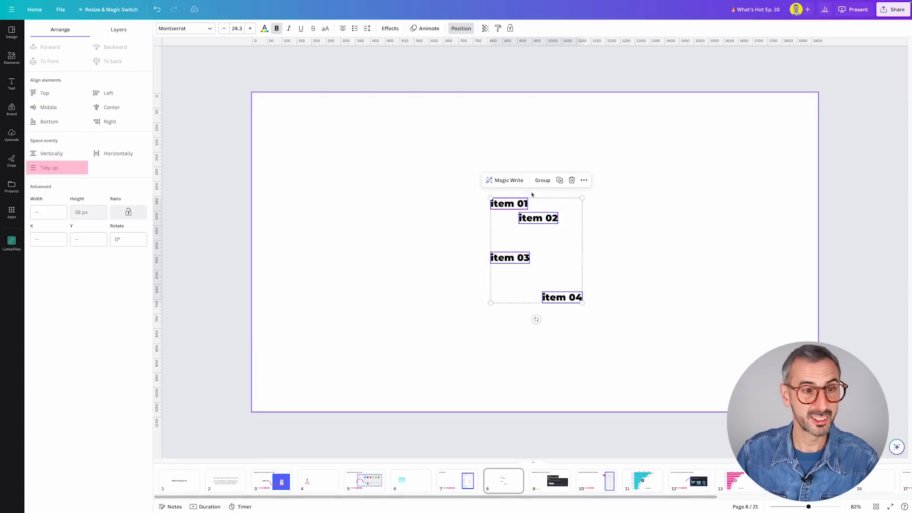
left_click(54, 169)
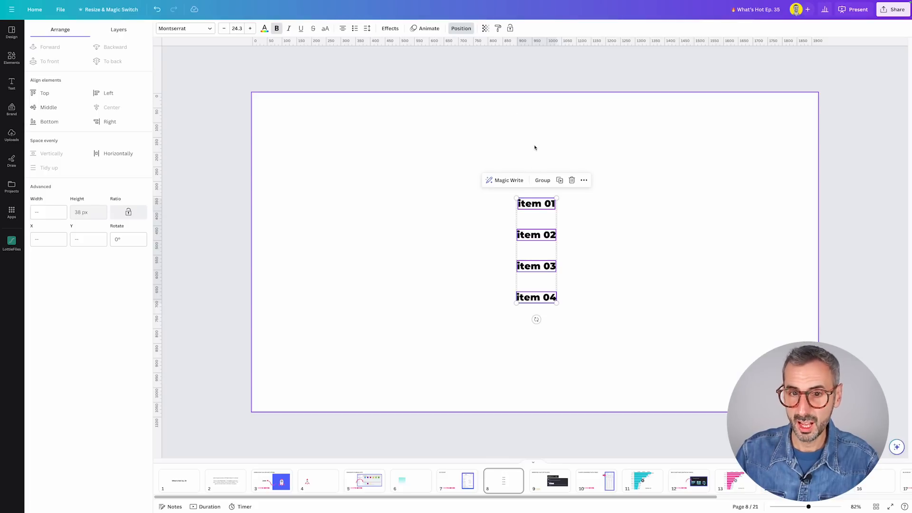
left_click_drag(534, 140, 538, 161)
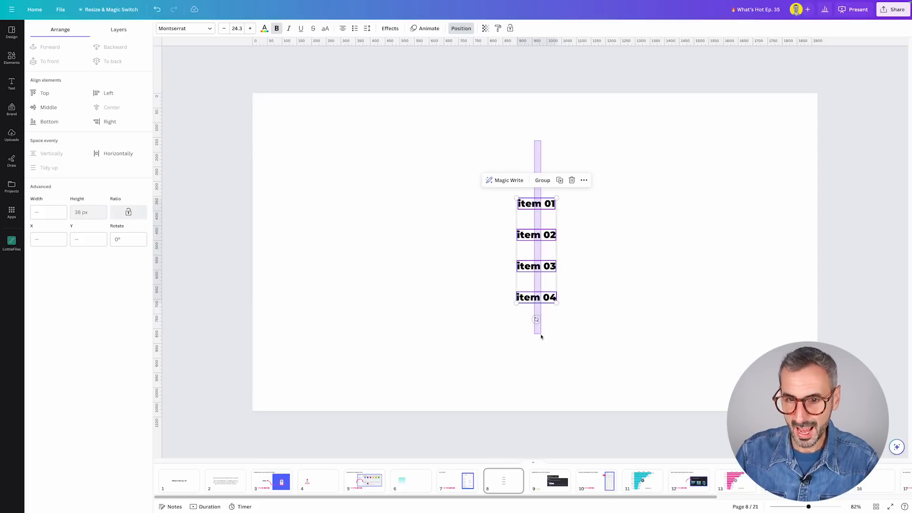
mouse_move(541, 336)
left_mouse_down()
mouse_move(536, 350)
mouse_move(528, 346)
left_mouse_up()
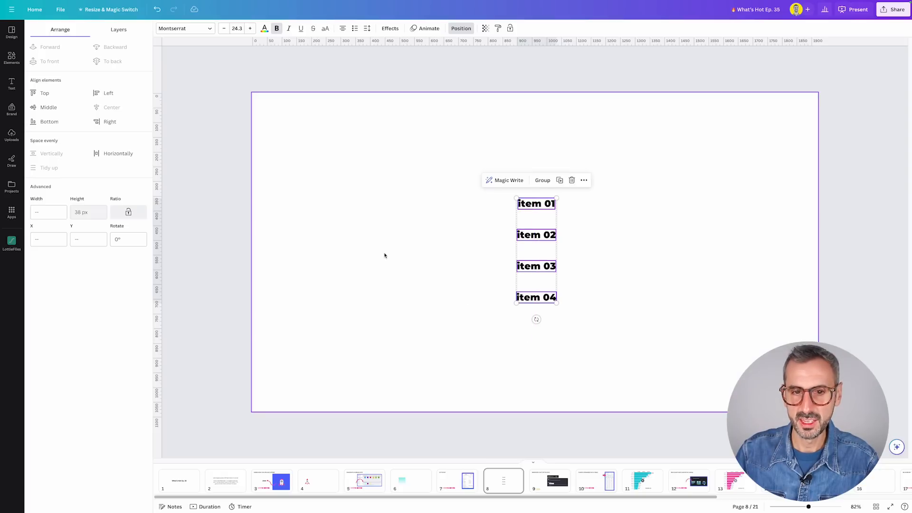
left_click_drag(384, 253, 730, 253)
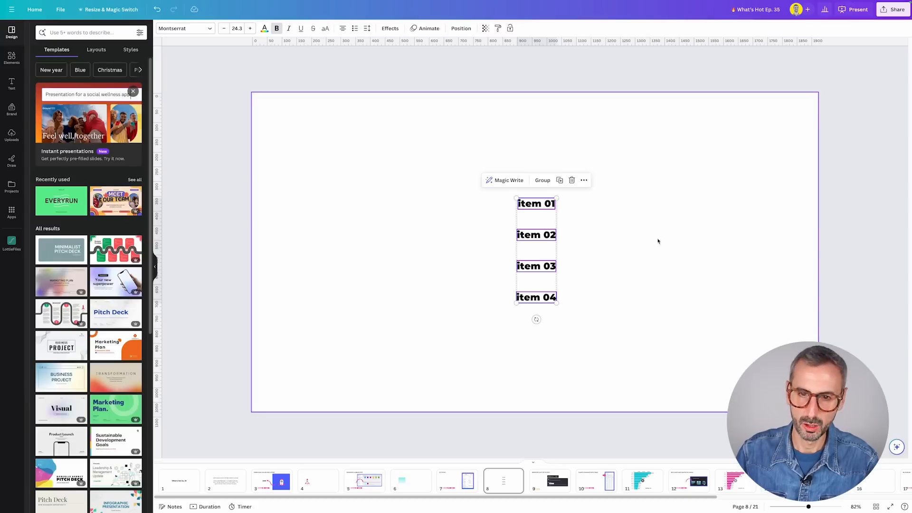
left_click(501, 218)
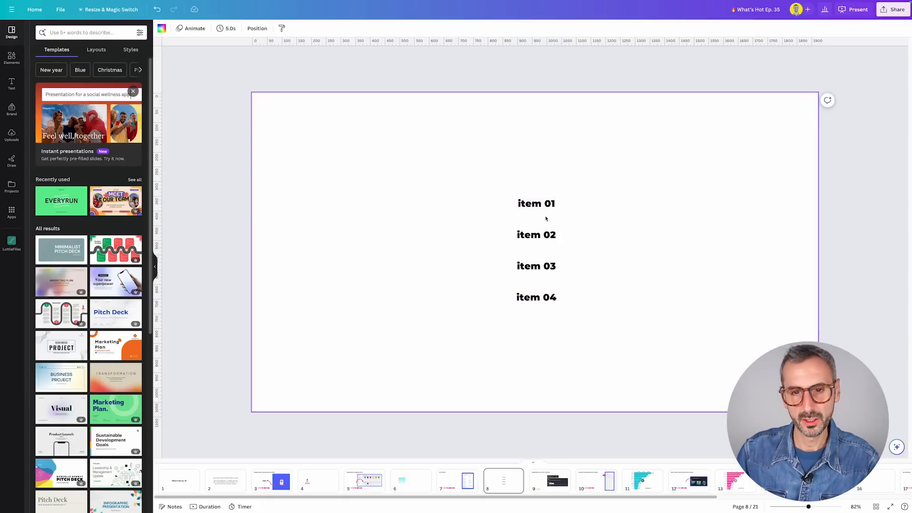
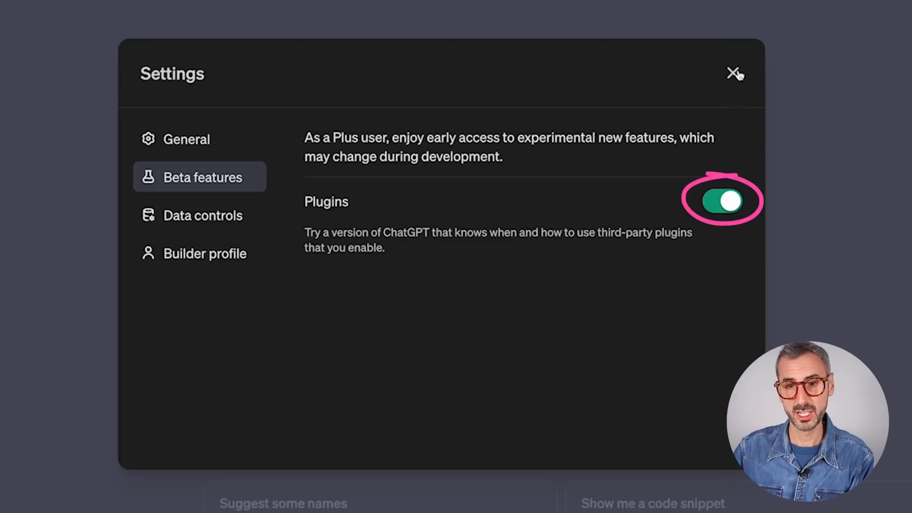
Step: In ChatGPT, close the beta features settings and switch the model from GPT-4 to Plugins
left_click(733, 74)
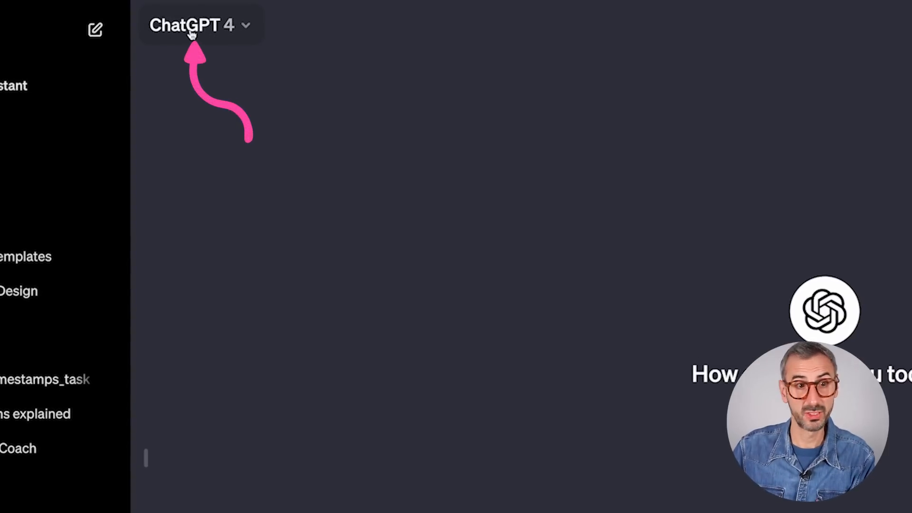
left_click(246, 29)
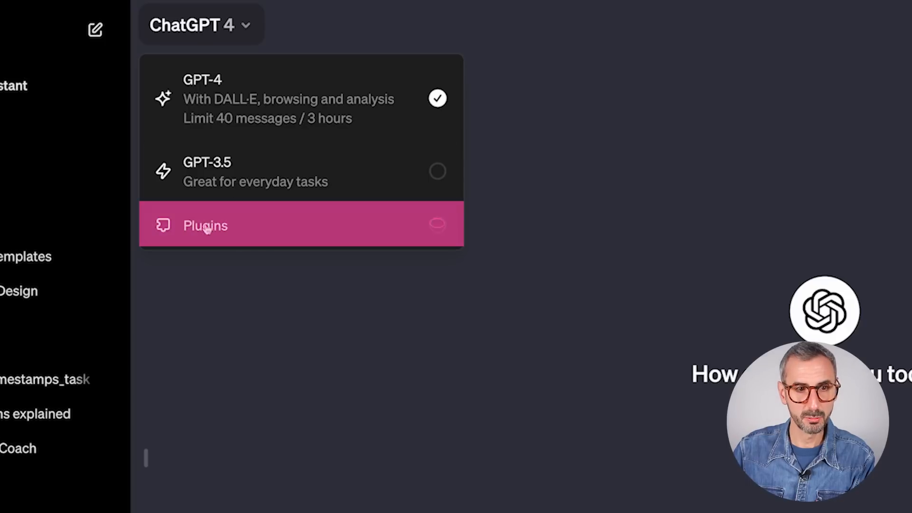
left_click(437, 226)
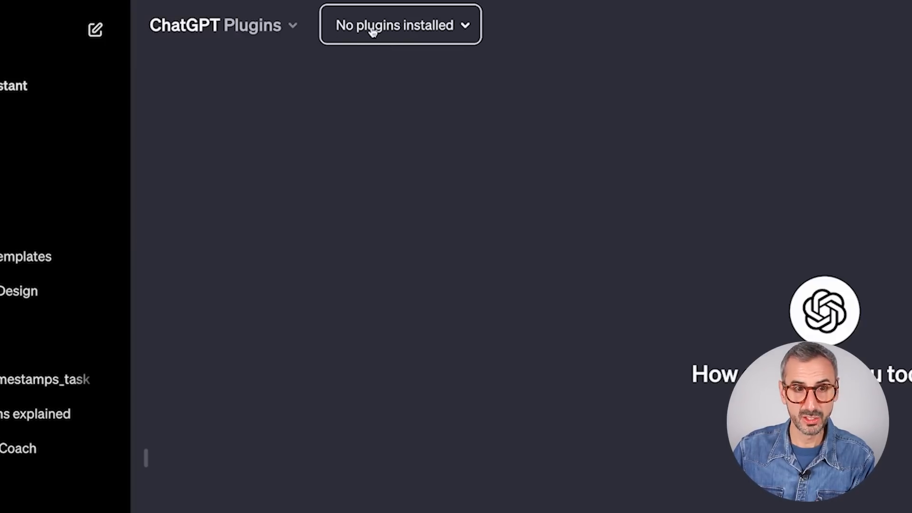
Step: Enable the Canva plugin for the new chat and close the plugin list
left_click(466, 27)
left_click(362, 122)
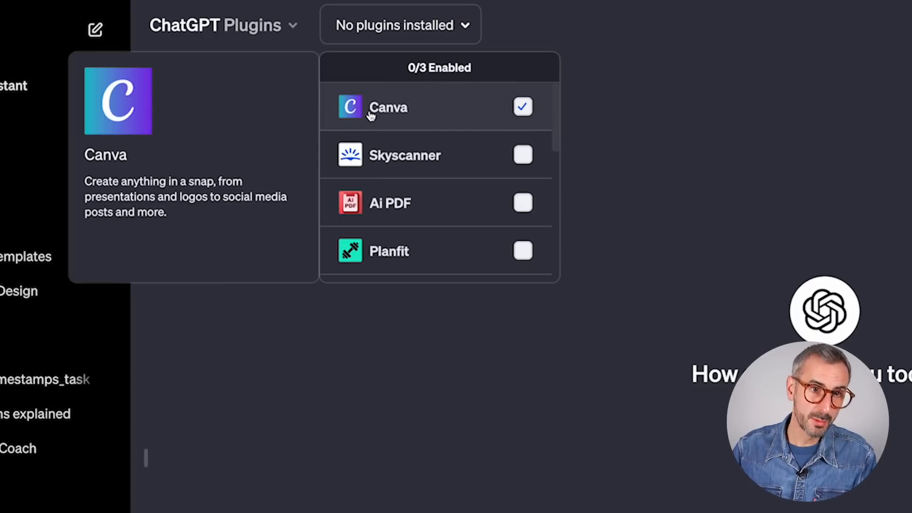
left_click(524, 109)
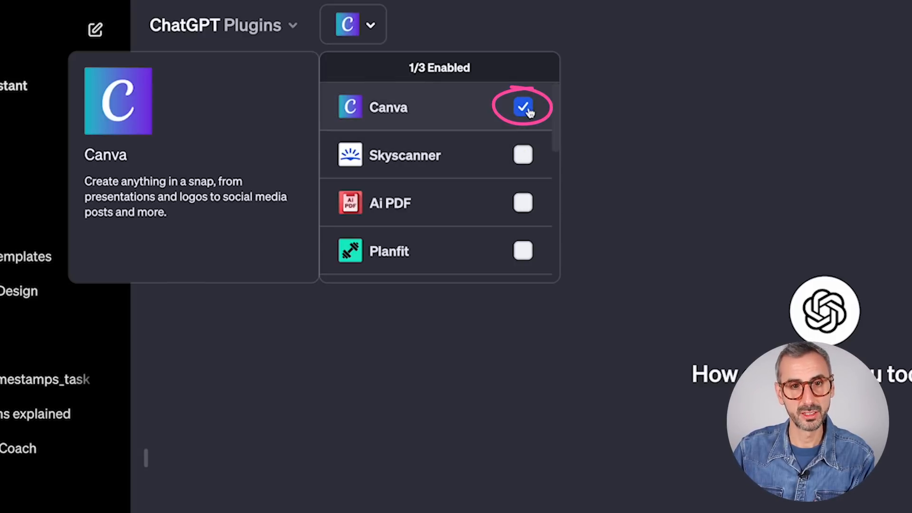
left_click(375, 337)
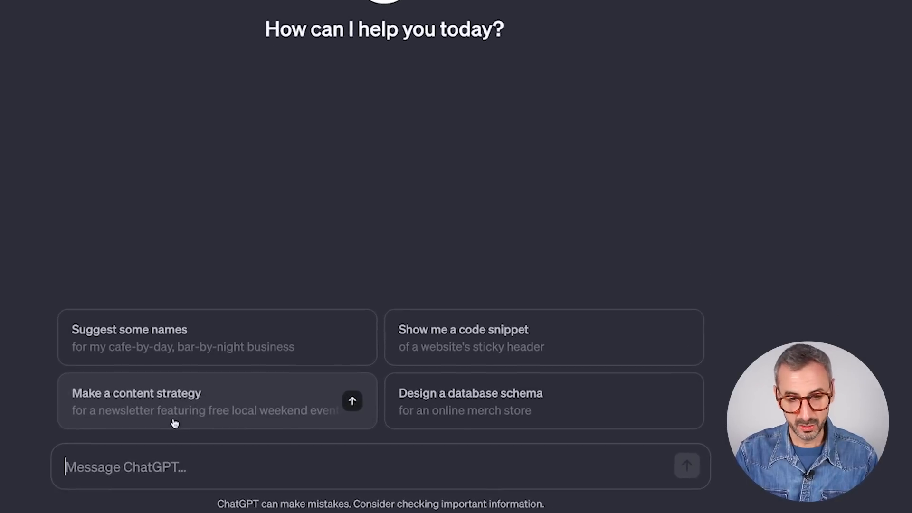
Step: Send the prompt "Help me design a logo for my pet food business"
type("H")
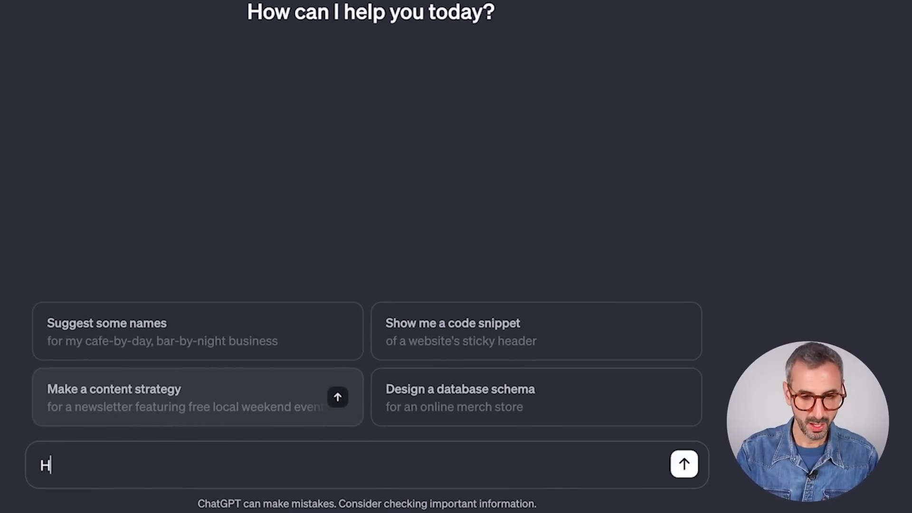
type("elp me design a")
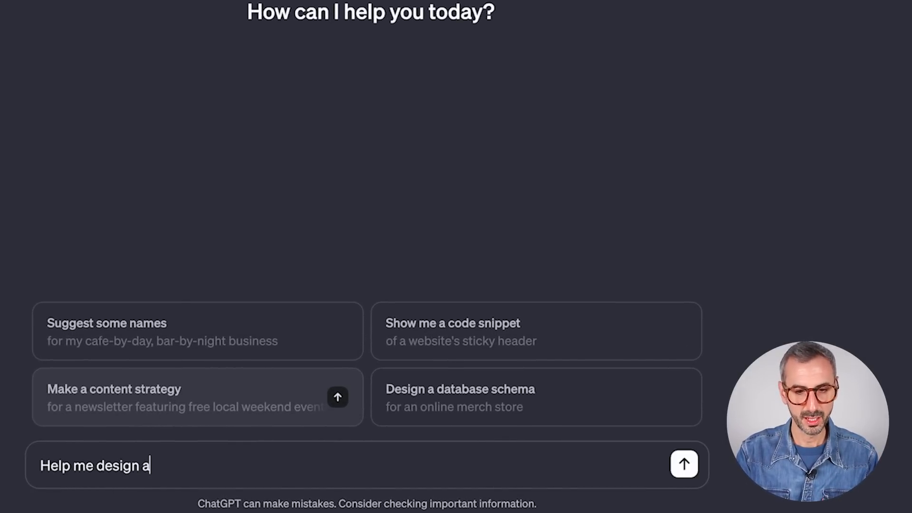
type(" logo for my")
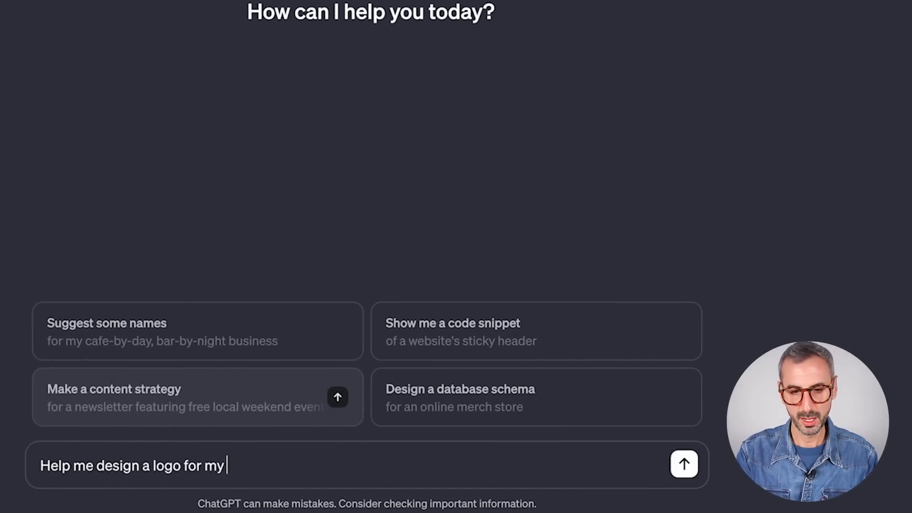
type(" pet food business")
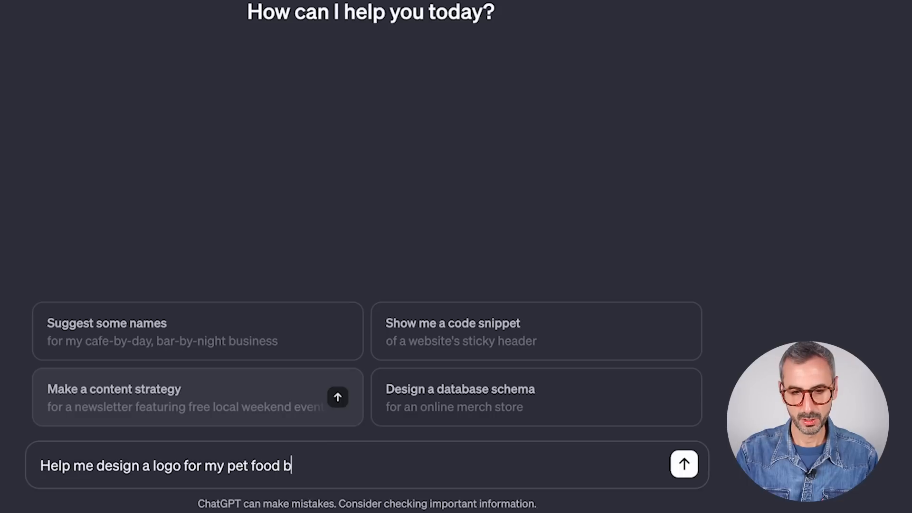
key("Return")
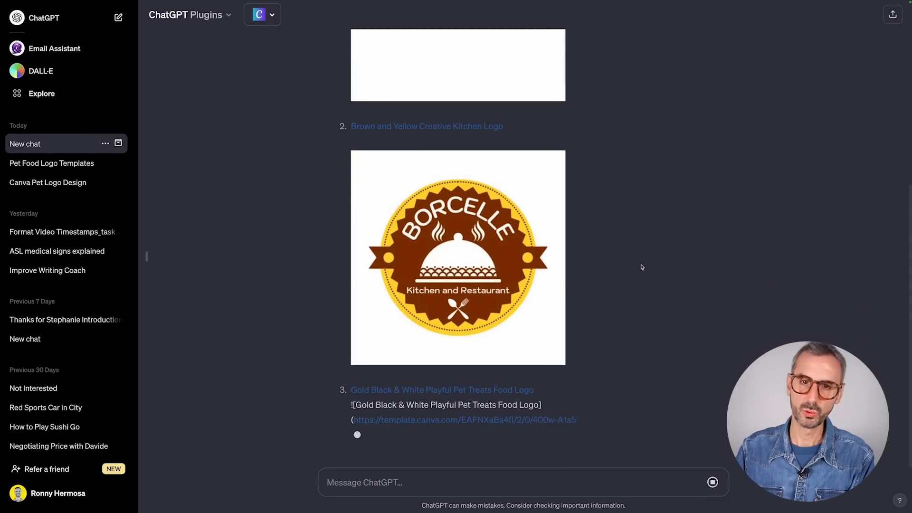
Step: Review the suggested logo templates and open the "Pink Grey White Illustration Pet Shop Business Logo" template
scroll(641, 268, "up", 2)
scroll(656, 289, "down", 5)
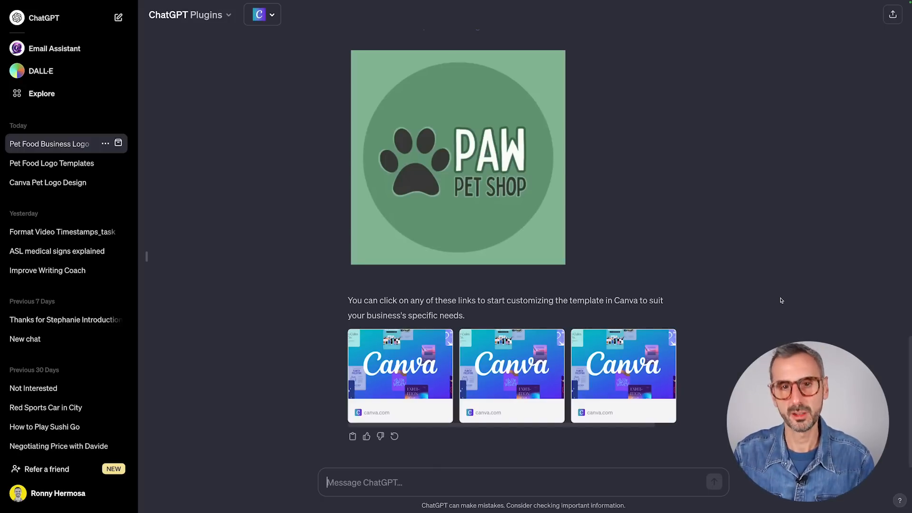
scroll(661, 229, "up", 2)
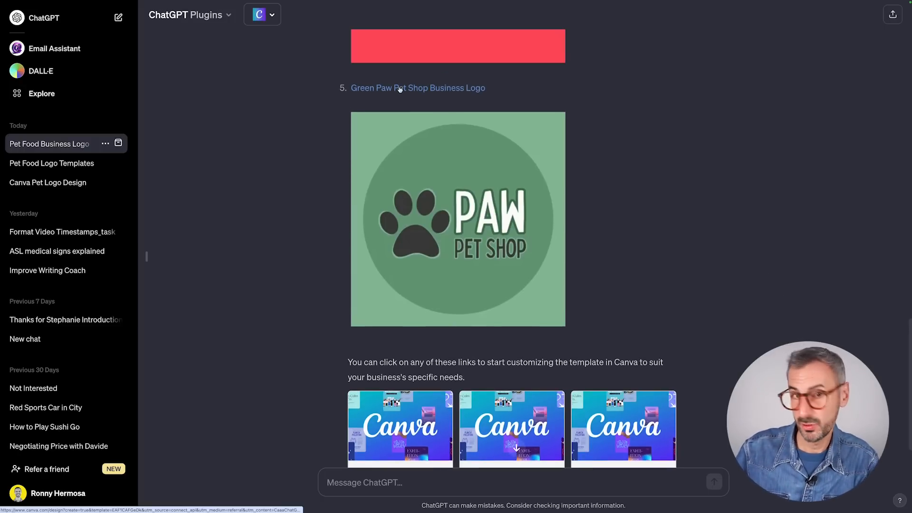
scroll(485, 252, "up", 6)
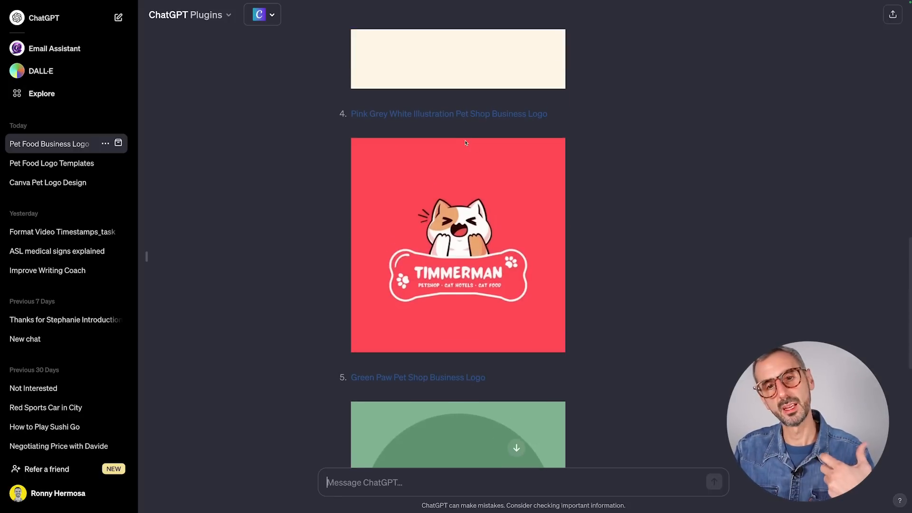
scroll(487, 258, "up", 3)
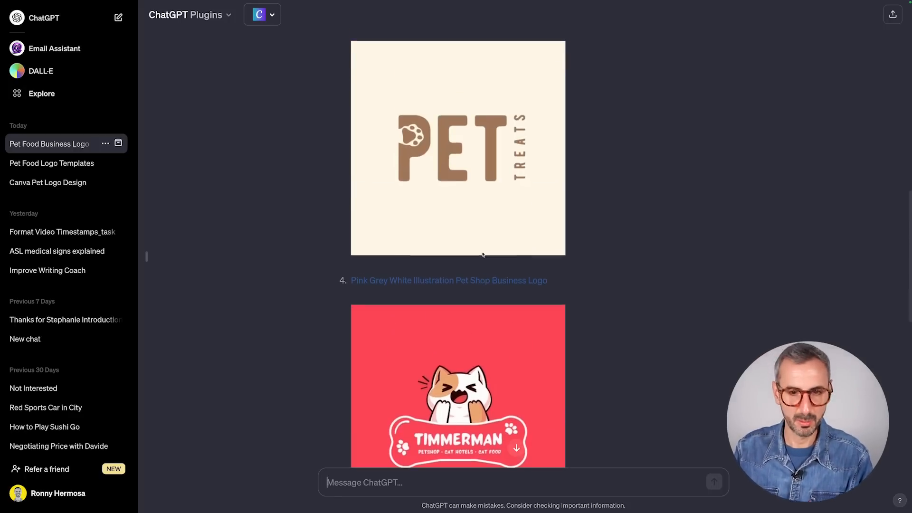
scroll(460, 347, "down", 3)
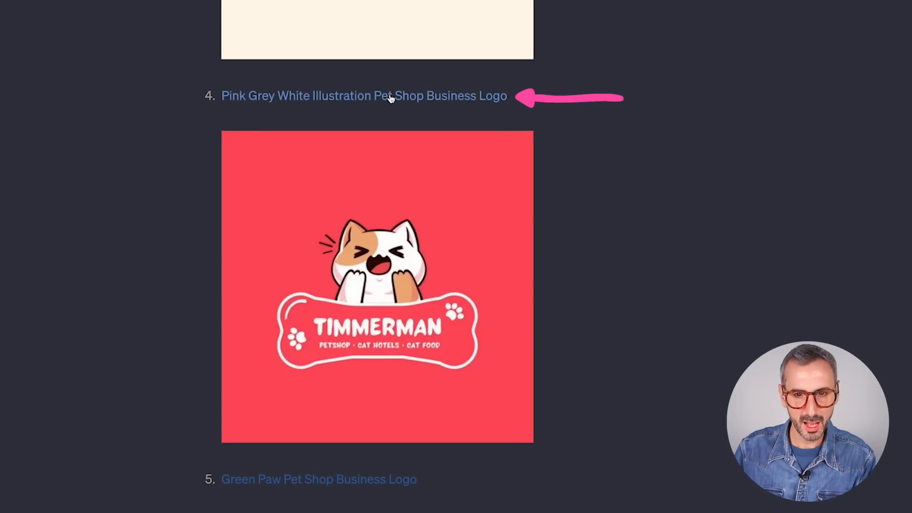
left_click(390, 99)
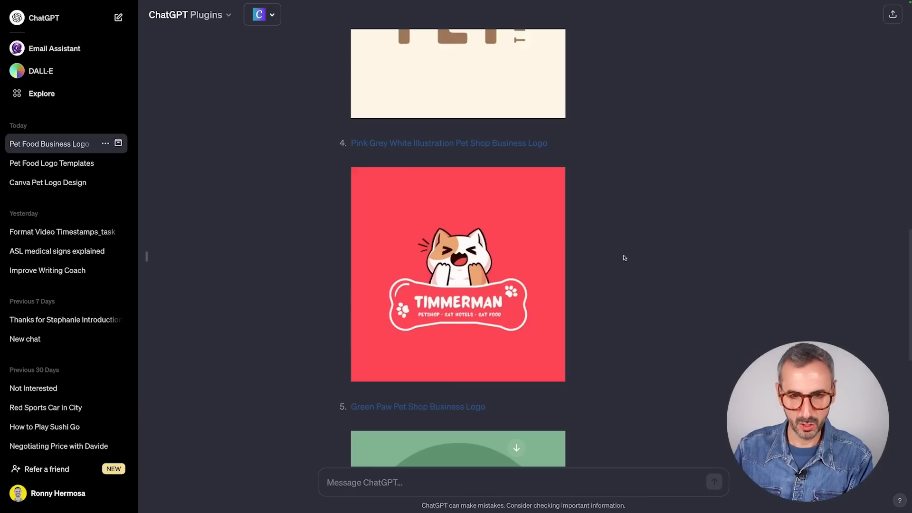
Step: Ask ChatGPT "If I give you my pet business name (MEOWLICIOUS), can you adapt these templates so they reflect the name?"
scroll(625, 255, "down", 1)
scroll(624, 257, "up", 15)
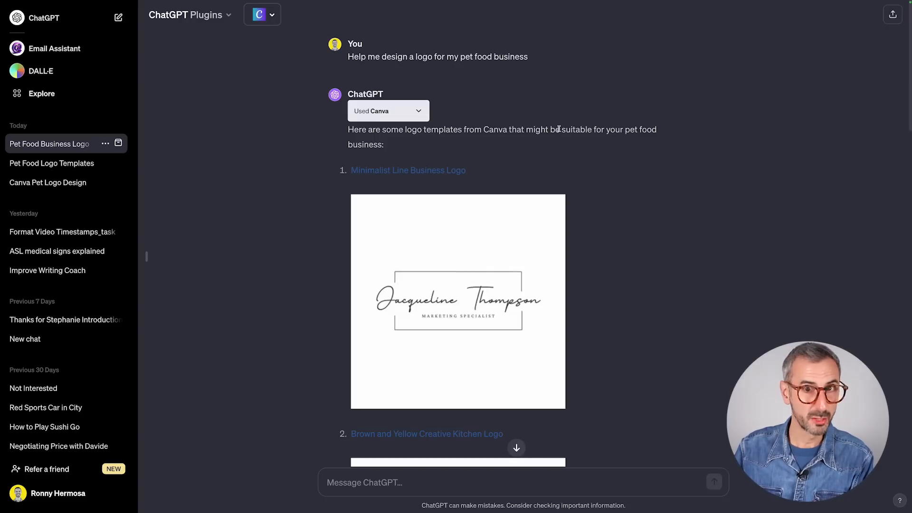
scroll(570, 237, "down", 15)
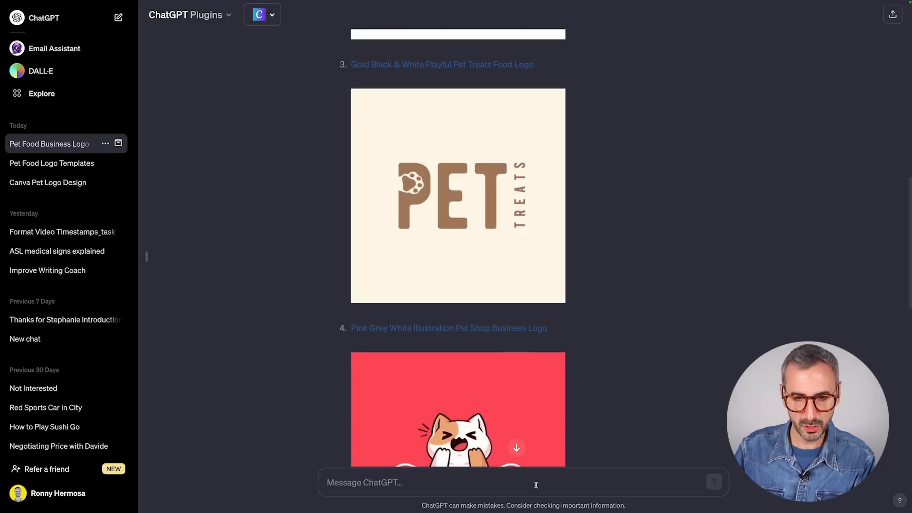
left_click(517, 483)
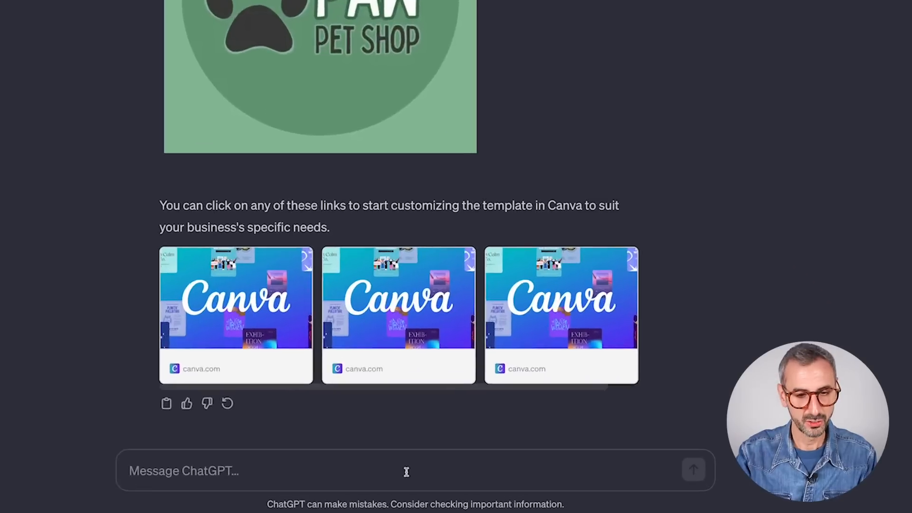
type("If I gi")
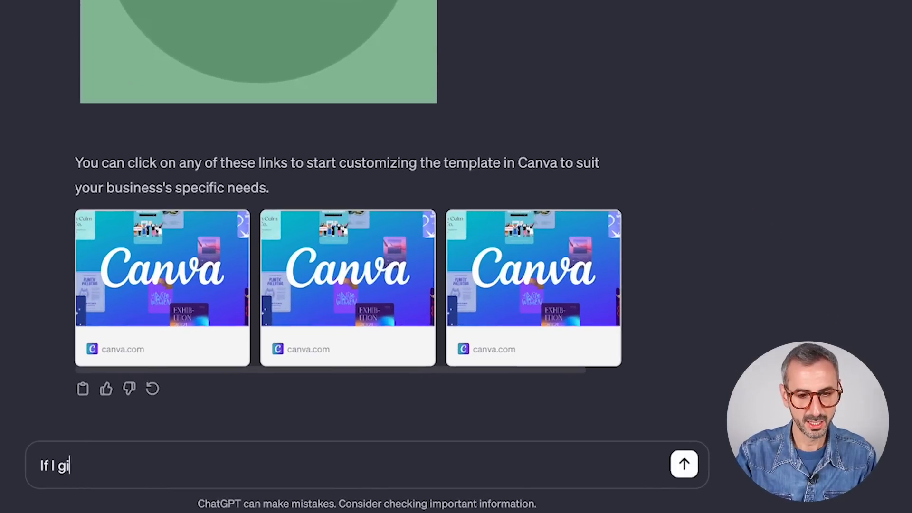
type("ve you my pet business")
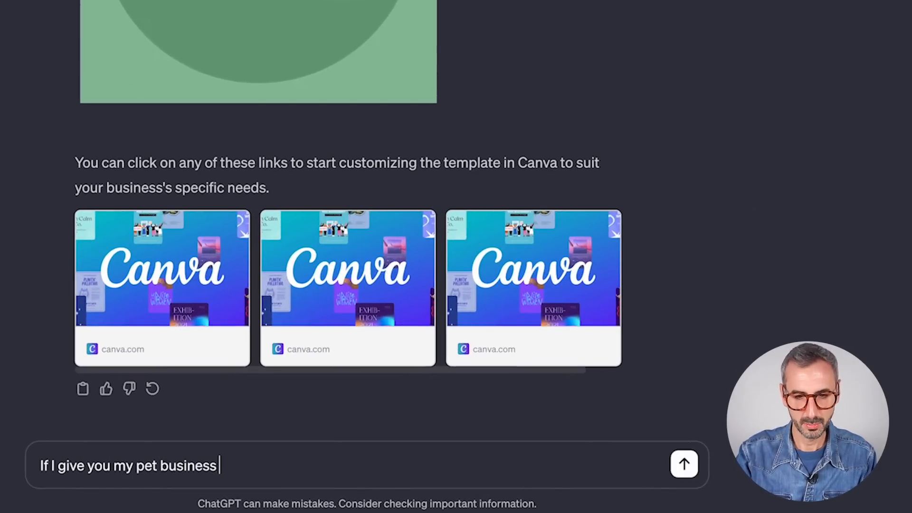
type(" name (MEOWLICI")
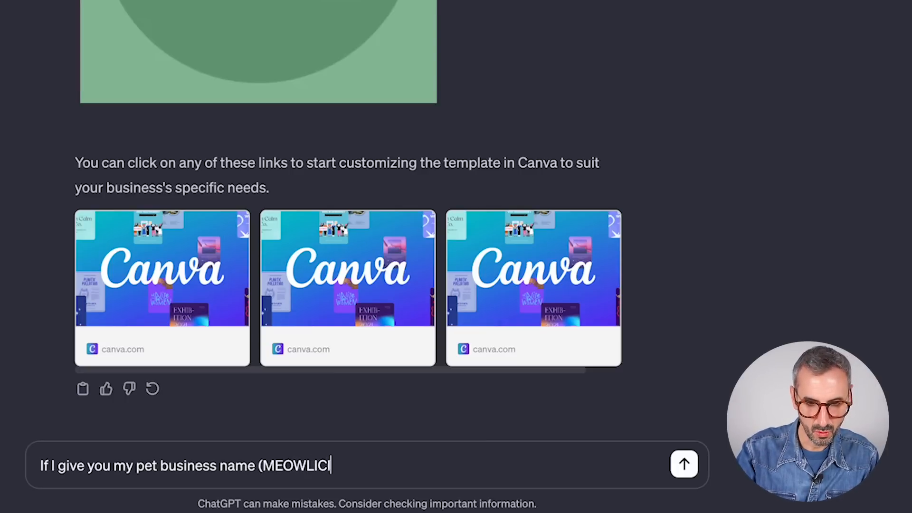
type("OUS), can you")
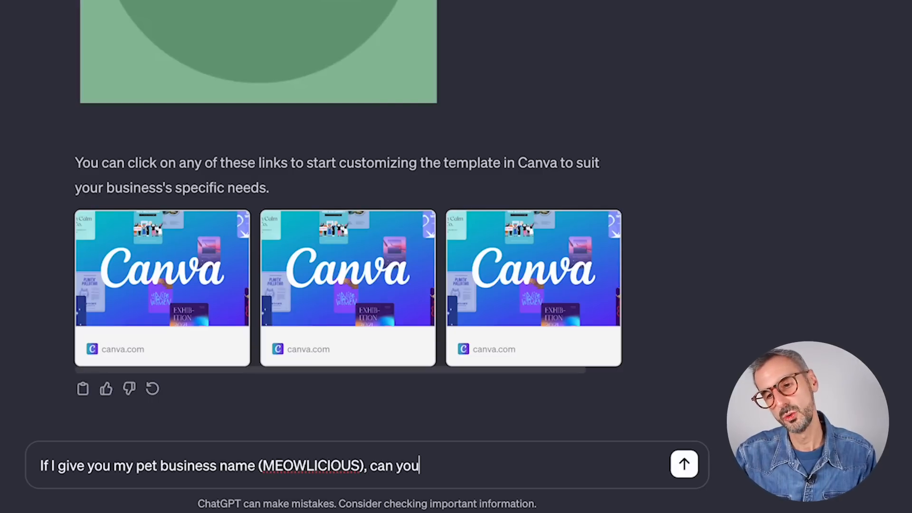
type(" adapt these te")
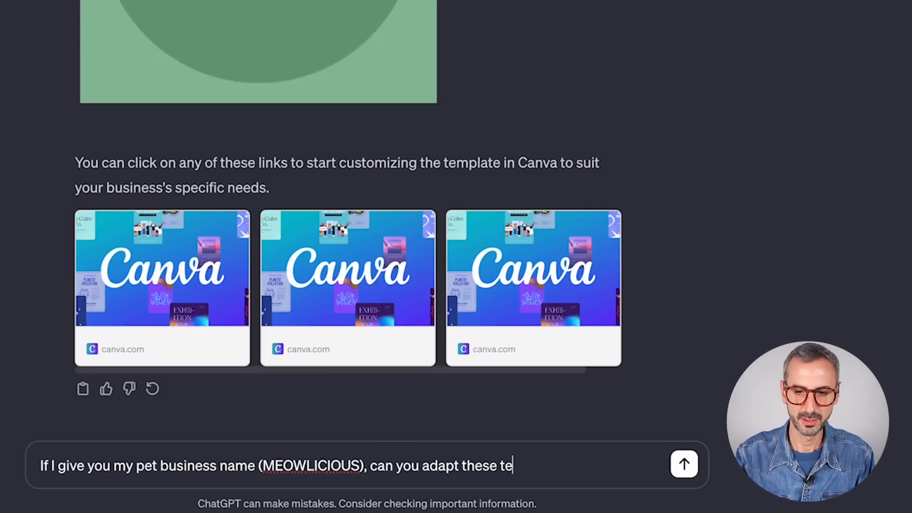
type("mplates so they reflect the nam")
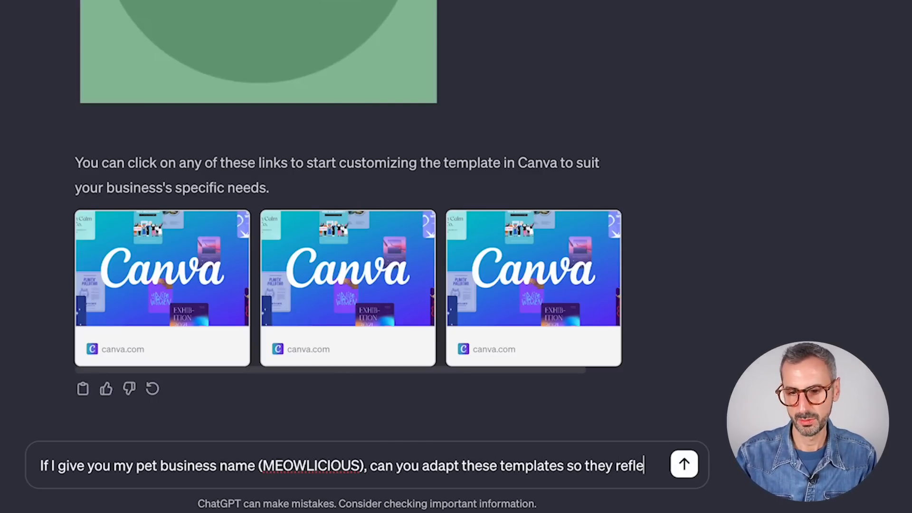
type("e?")
key("Return")
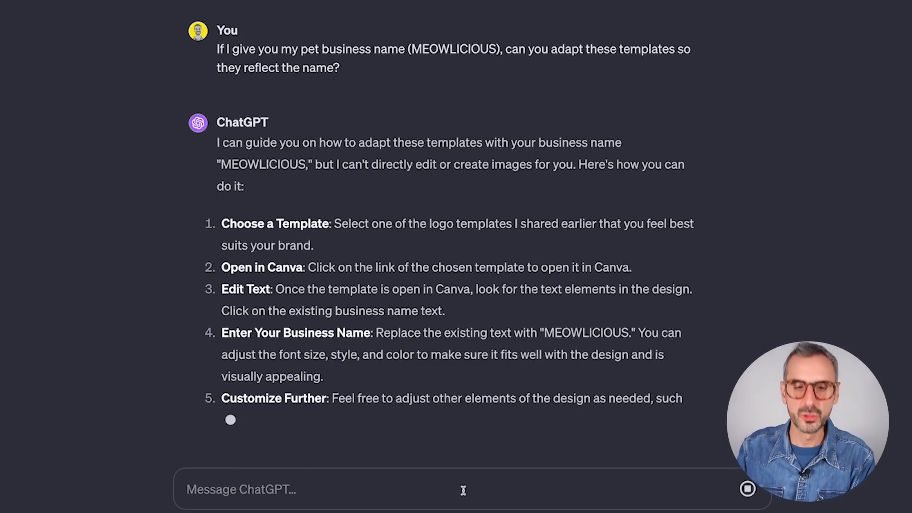
Step: Examine the logo templates suggested in the conversation again, comparing how well each suits a pet food business
scroll(551, 273, "up", 6)
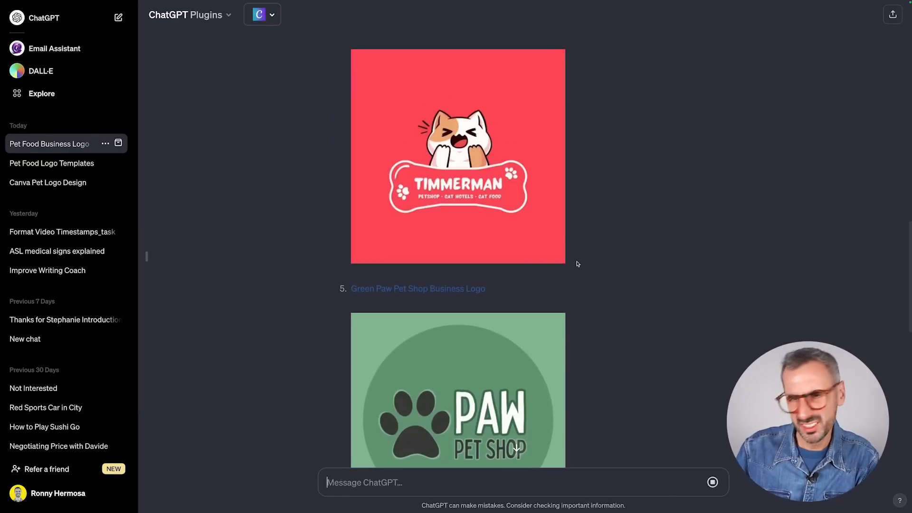
scroll(557, 272, "up", 6)
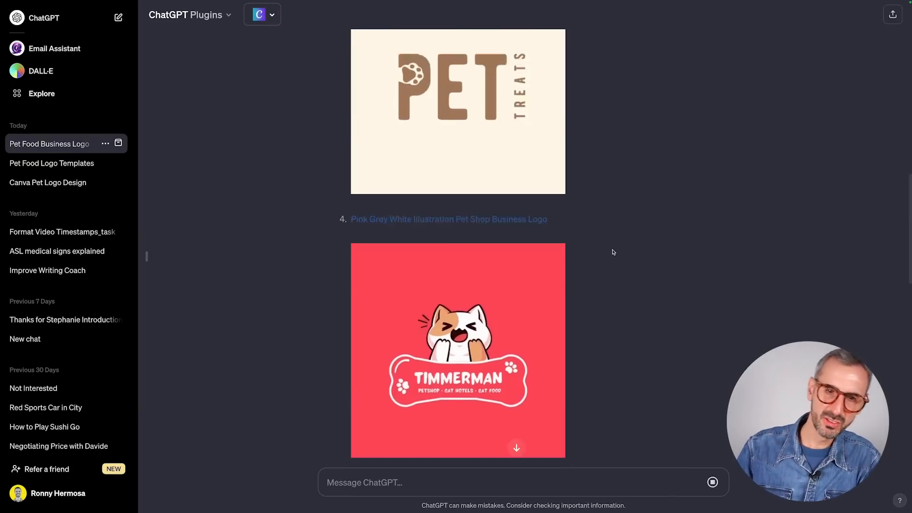
scroll(606, 269, "up", 1)
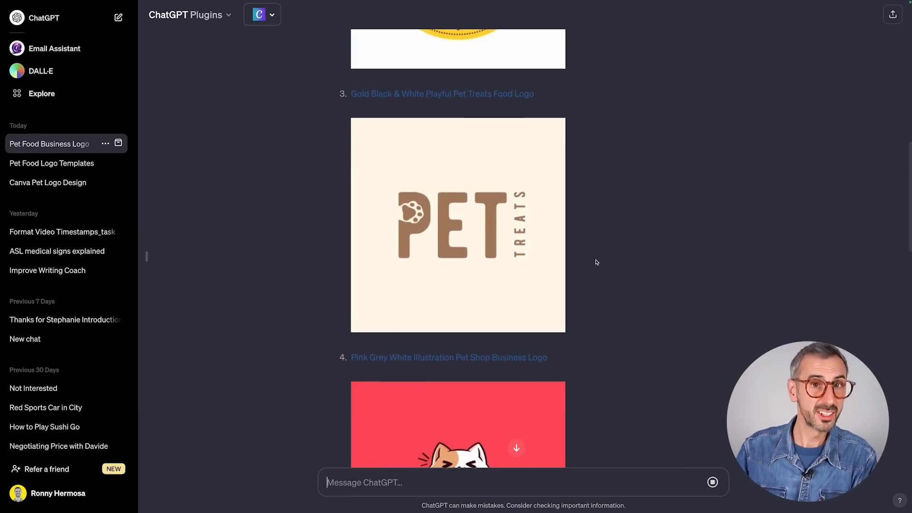
scroll(598, 263, "up", 10)
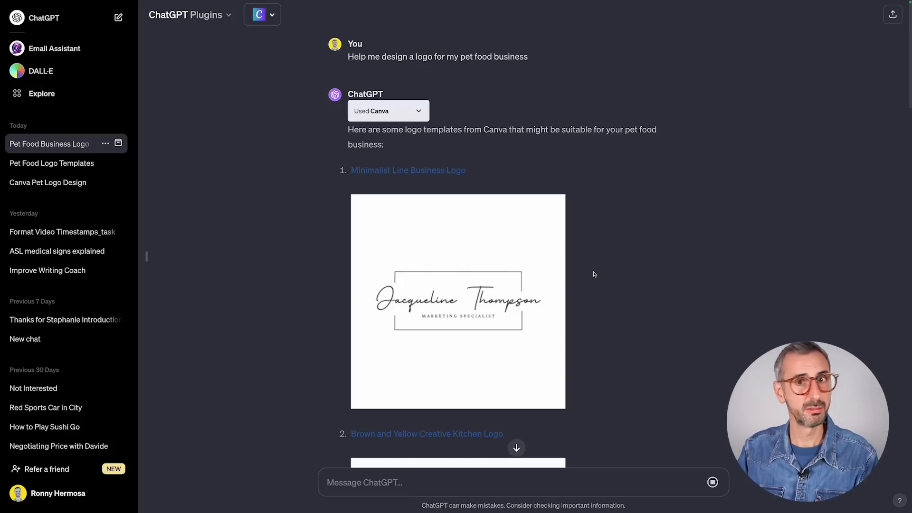
scroll(531, 275, "down", 4)
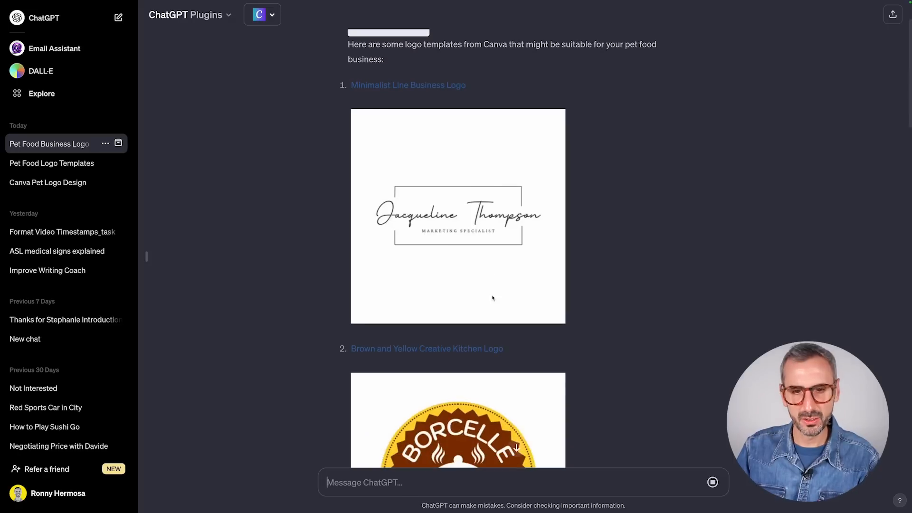
scroll(430, 221, "up", 3)
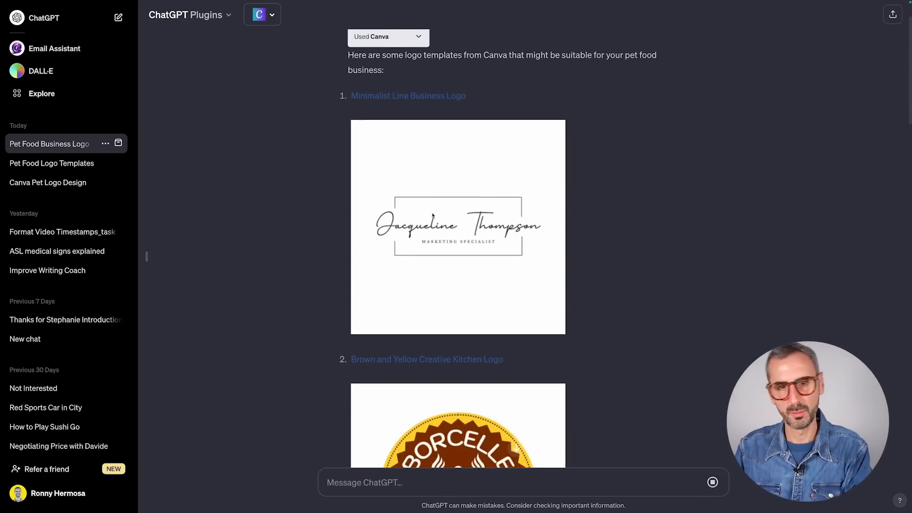
scroll(432, 215, "up", 2)
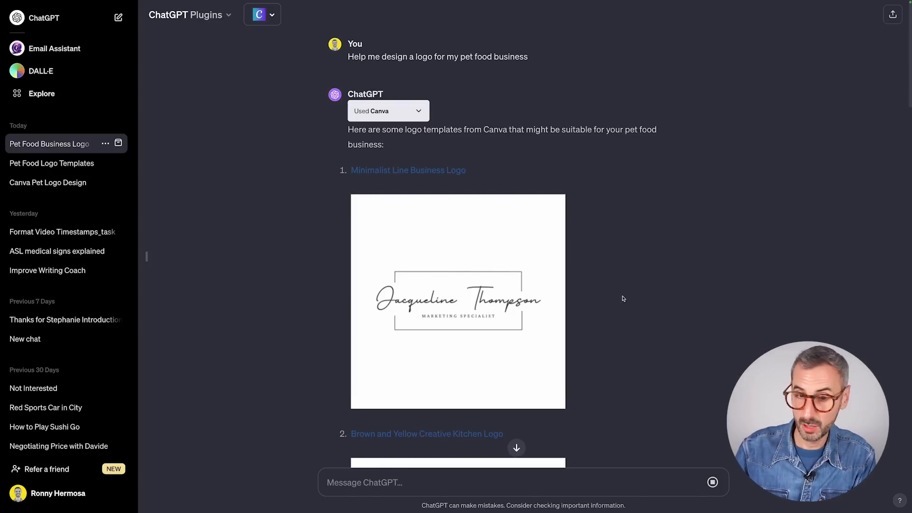
scroll(623, 299, "down", 14)
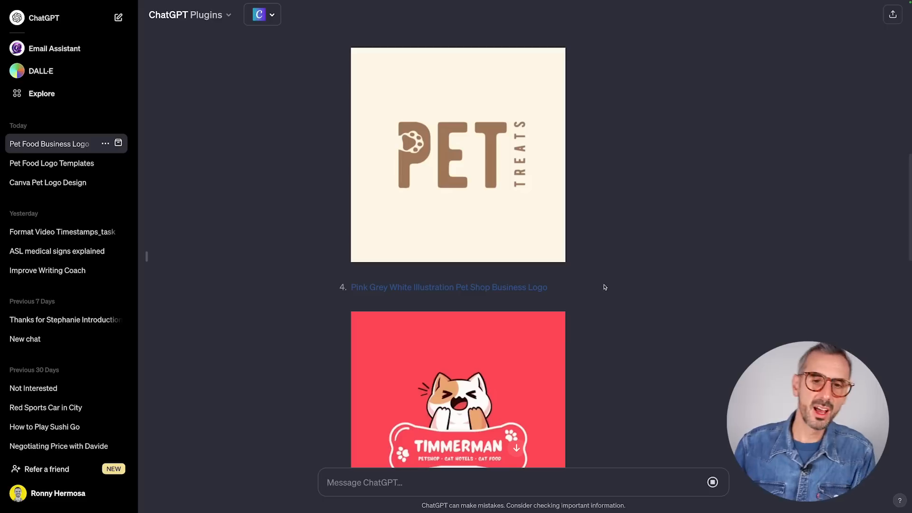
scroll(605, 285, "down", 4)
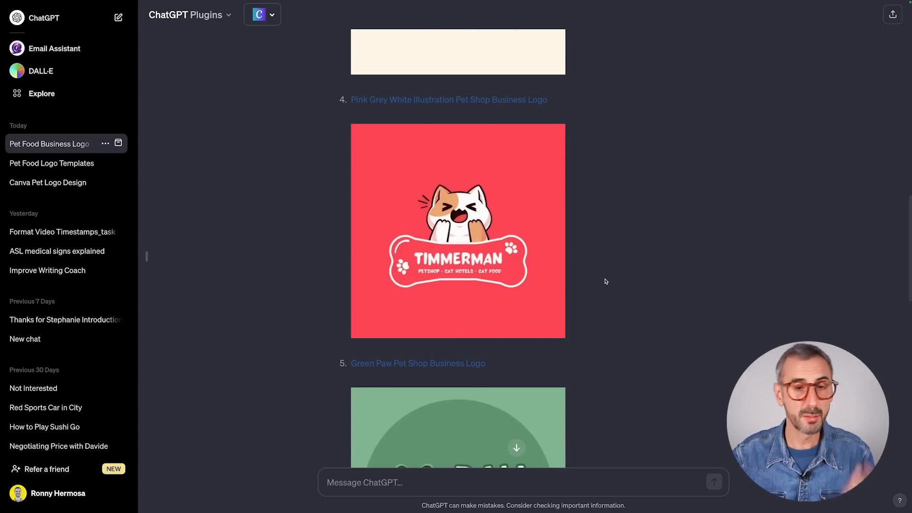
scroll(608, 280, "down", 3)
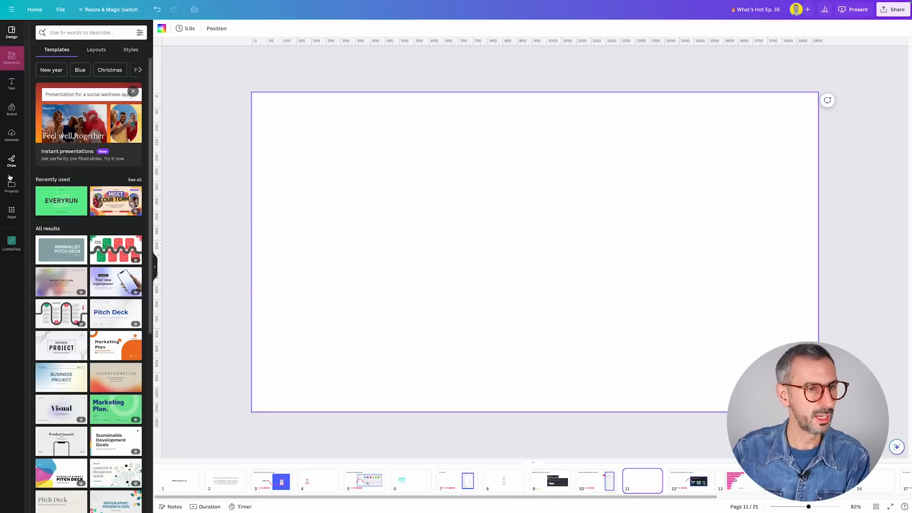
Step: In the Canva presentation, add a bar chart race from the interactive charts to the blank page 11
left_click(12, 57)
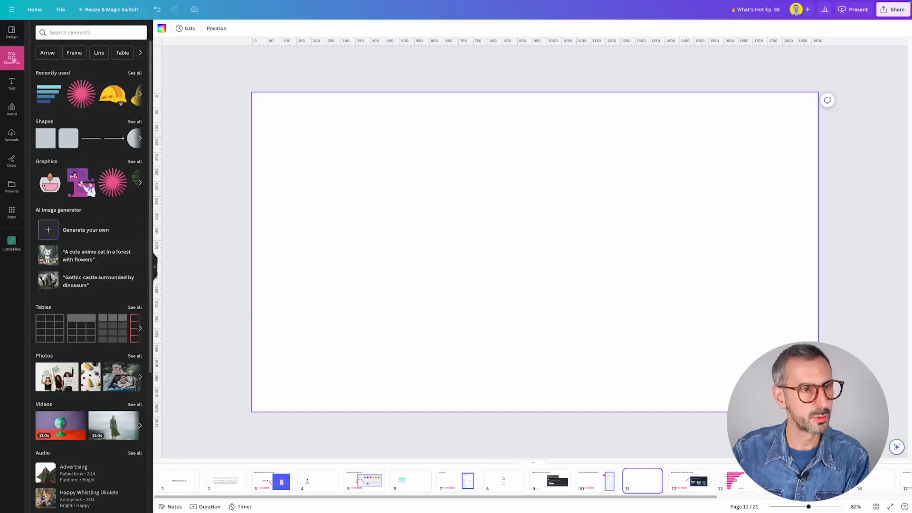
scroll(98, 270, "down", 10)
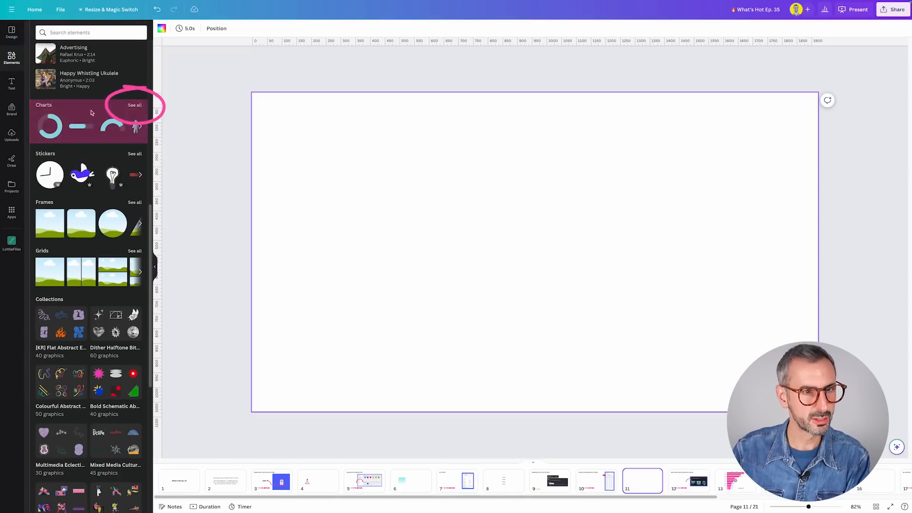
left_click(138, 107)
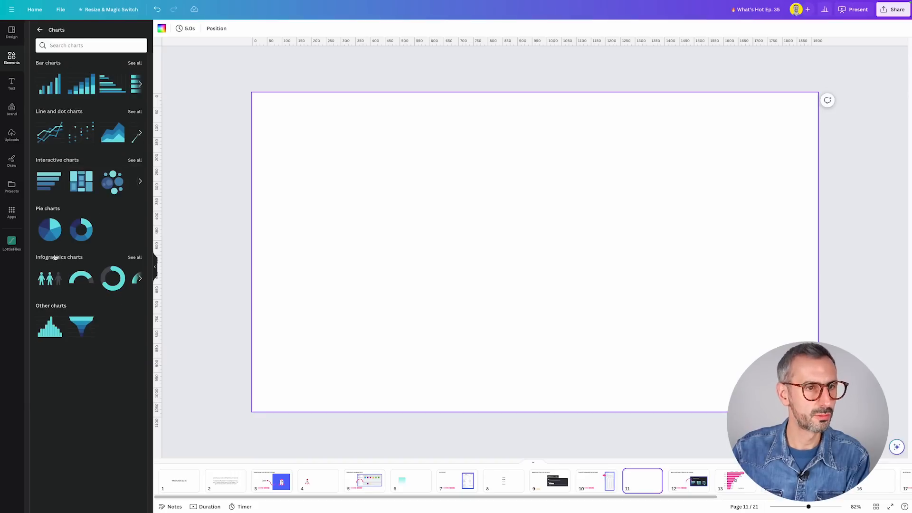
left_click(46, 184)
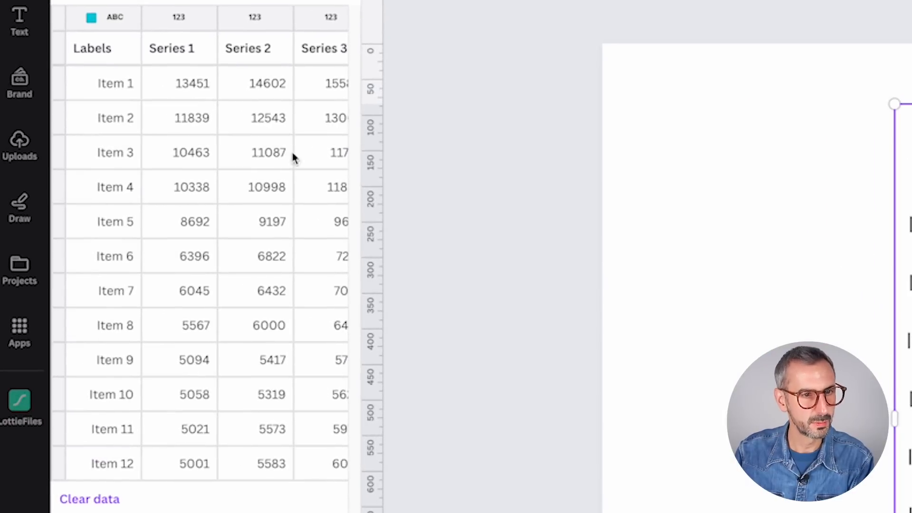
Step: Examine the bar chart race's data table across all its series and step through cells in the Item 2 row
scroll(199, 256, "right", 20)
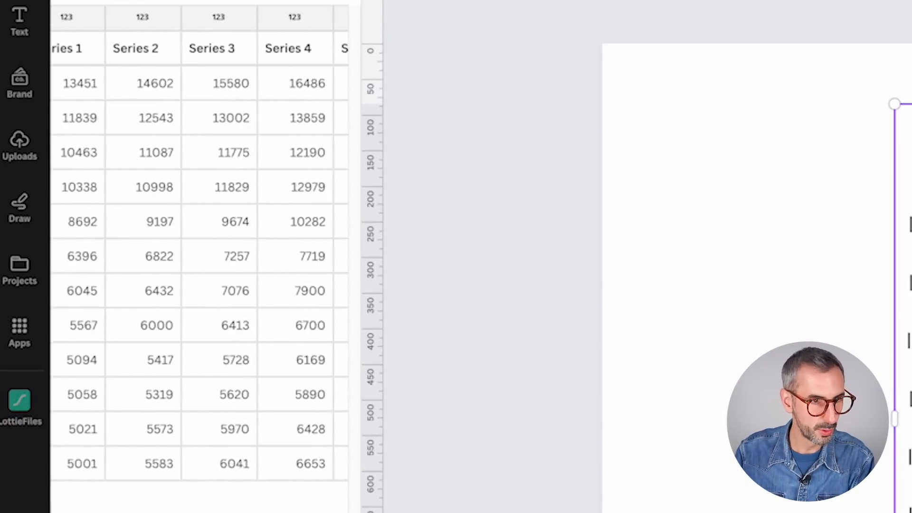
scroll(200, 257, "right", 20)
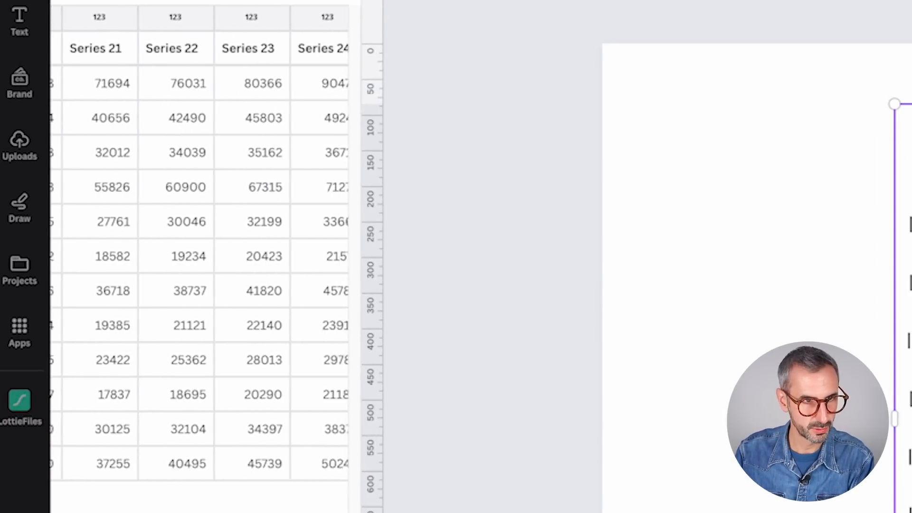
scroll(200, 256, "right", 2)
scroll(199, 256, "left", 20)
scroll(200, 257, "left", 5)
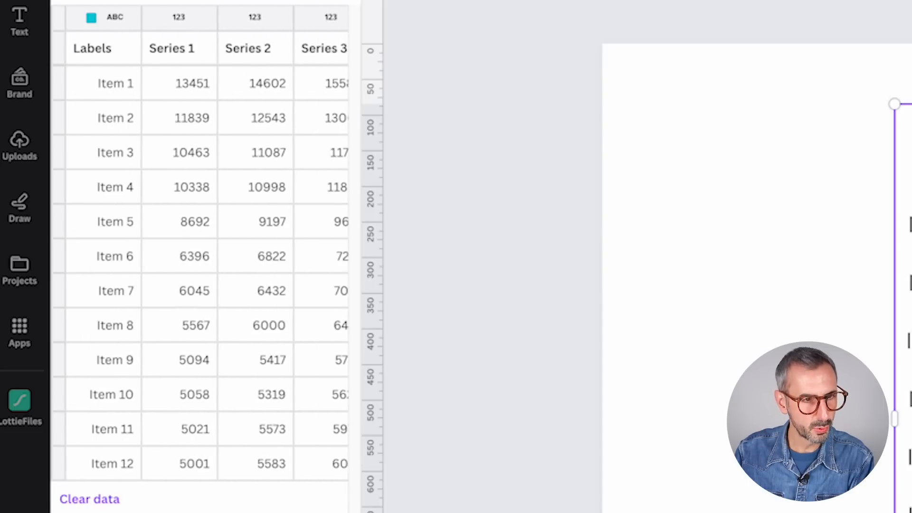
left_click(245, 132)
key("Tab")
key("Tab")
key("Tab")
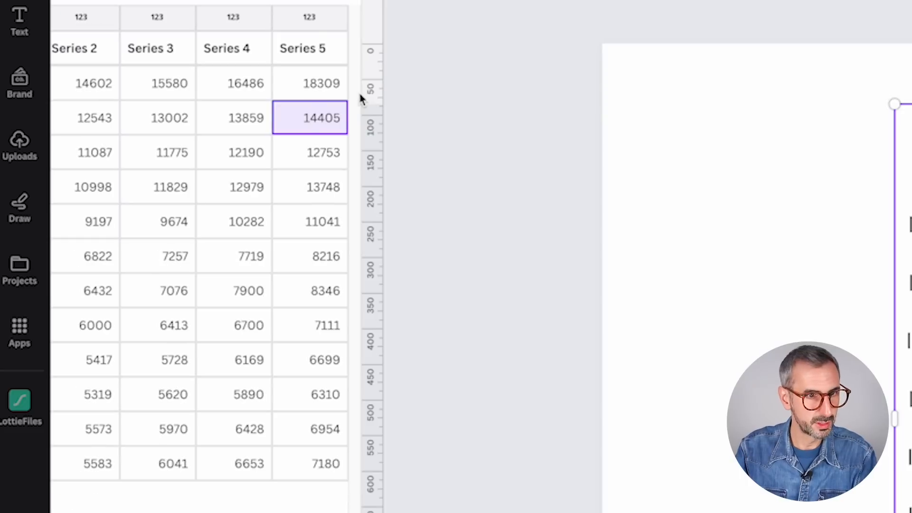
key("shift+Tab")
key("shift+Tab")
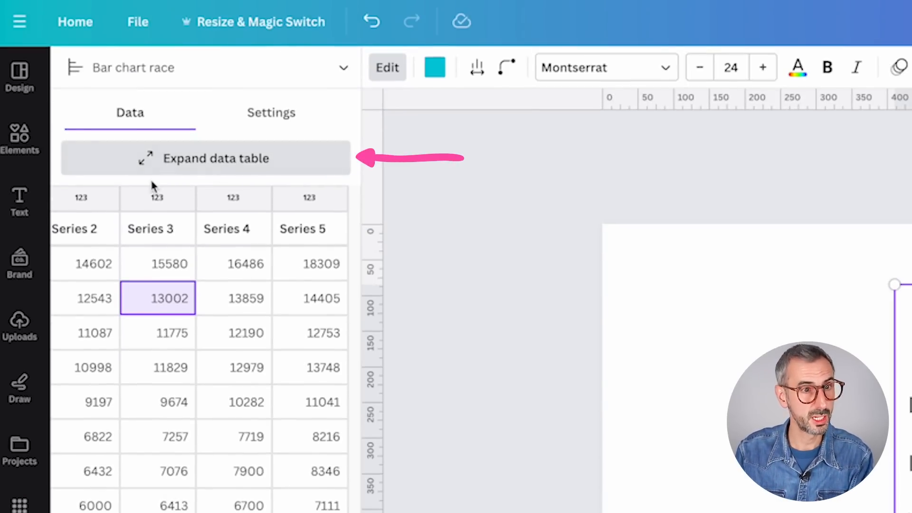
Step: Expand the bar chart race's data table into the large editor and look over its series and chart settings
left_click(278, 166)
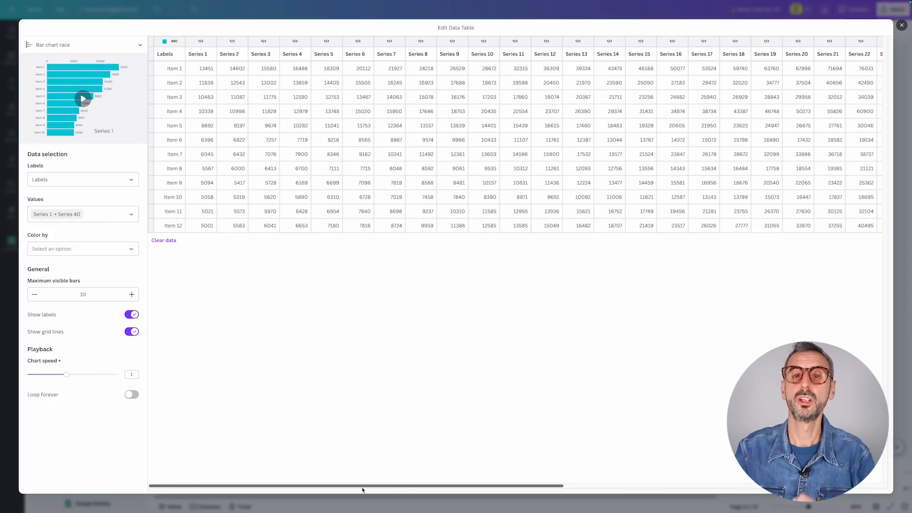
left_click_drag(466, 486, 449, 501)
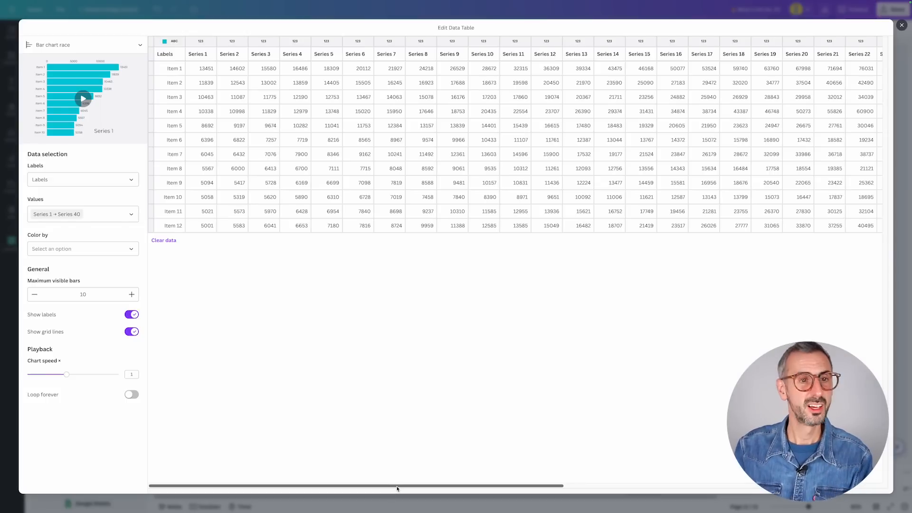
left_click_drag(436, 485, 403, 488)
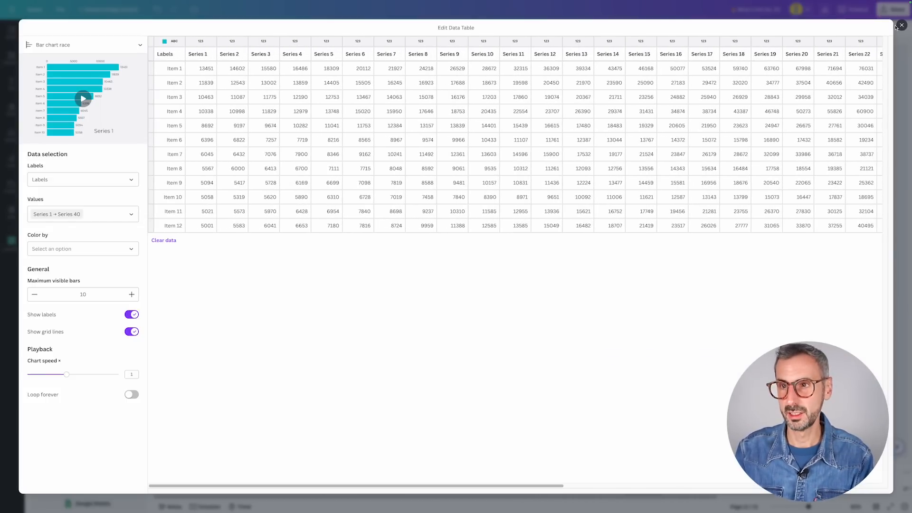
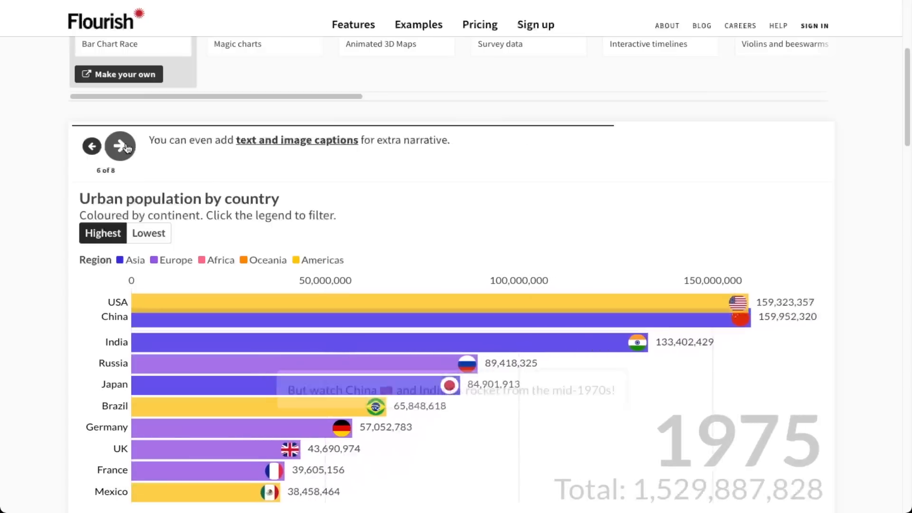
Step: In Flourish, advance the "Urban population by country" bar chart race story to its next slide
left_click(125, 147)
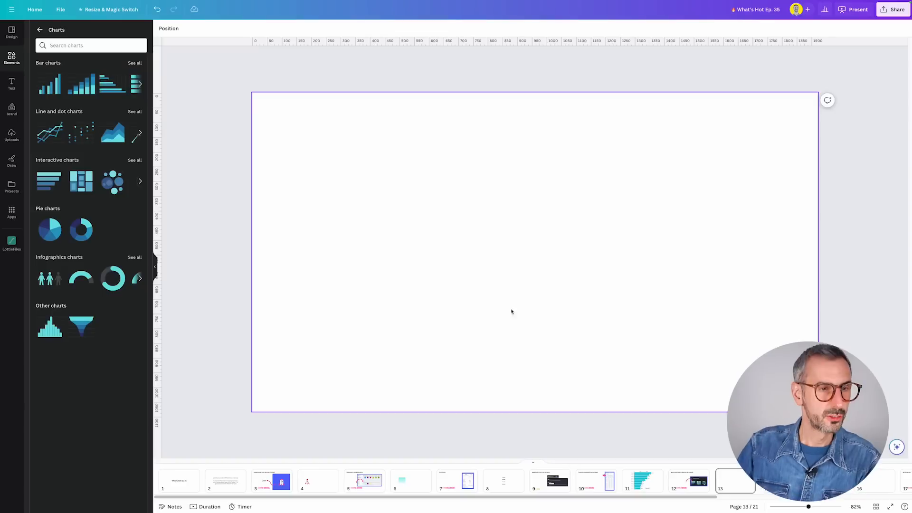
Step: Add a bar chart race from the interactive charts to the blank page 13
left_click(12, 59)
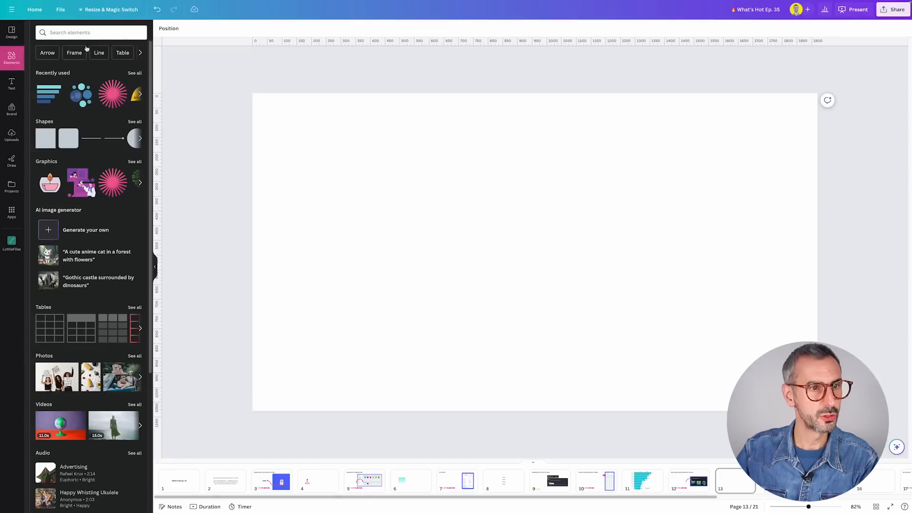
scroll(37, 334, "down", 4)
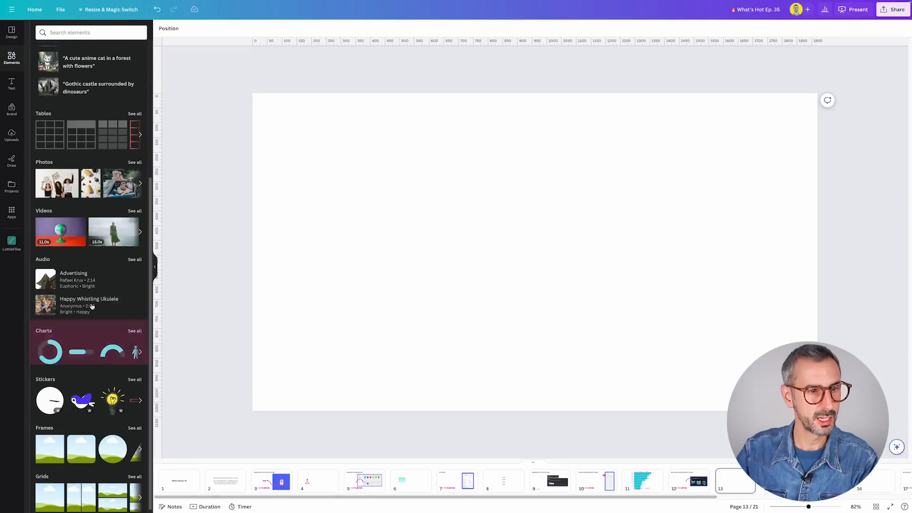
left_click(135, 327)
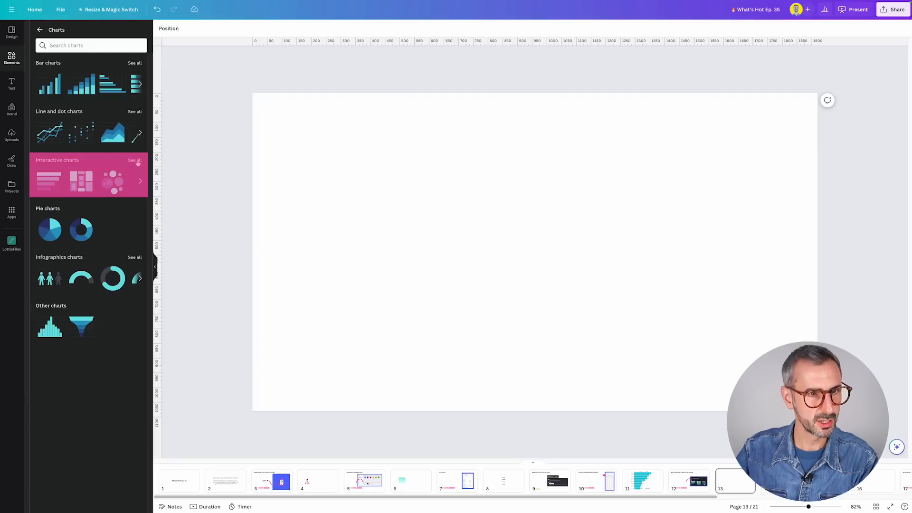
left_click(136, 160)
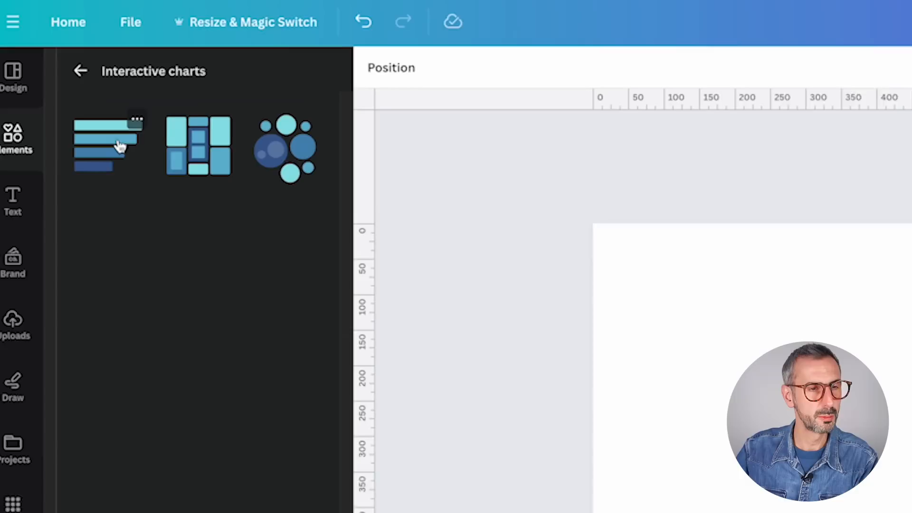
left_click(139, 124)
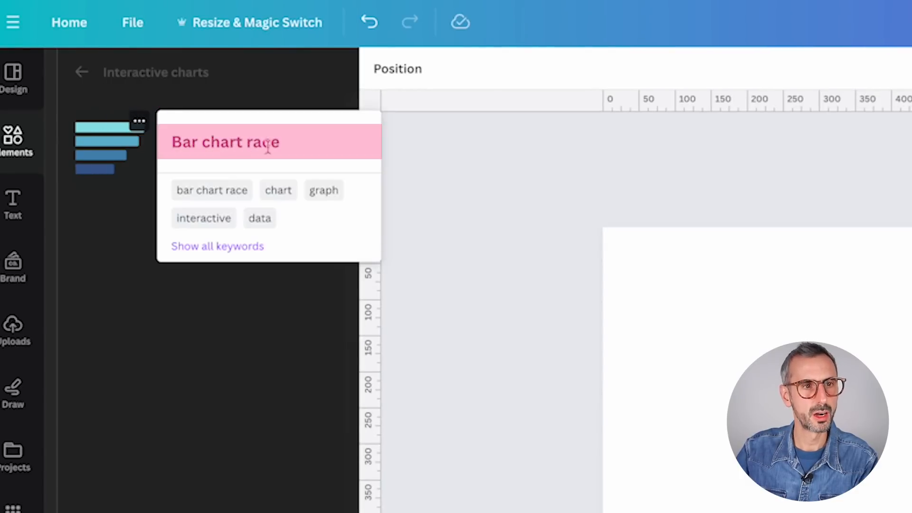
left_click(119, 147)
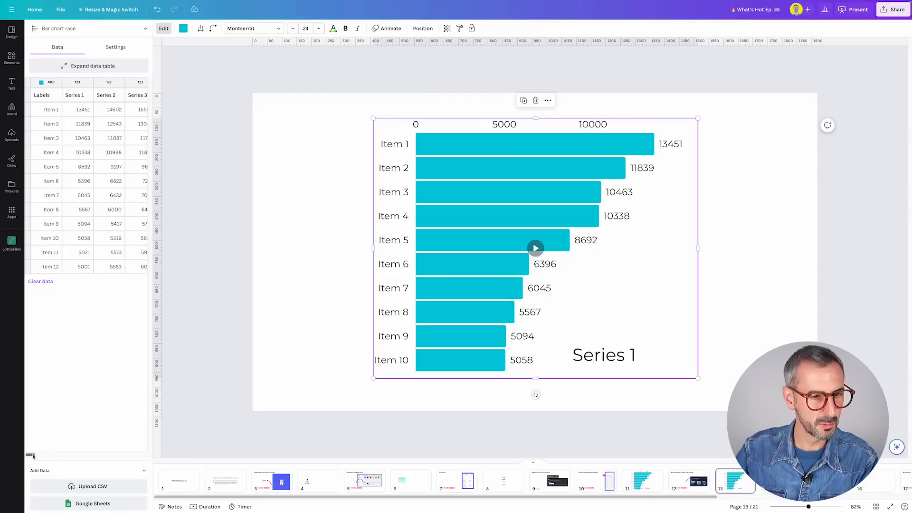
Step: Look over the new chart's data table and play the bar chart race on page 13 through to its last series
mouse_move(33, 456)
left_mouse_down()
mouse_move(140, 456)
mouse_move(30, 451)
left_mouse_up()
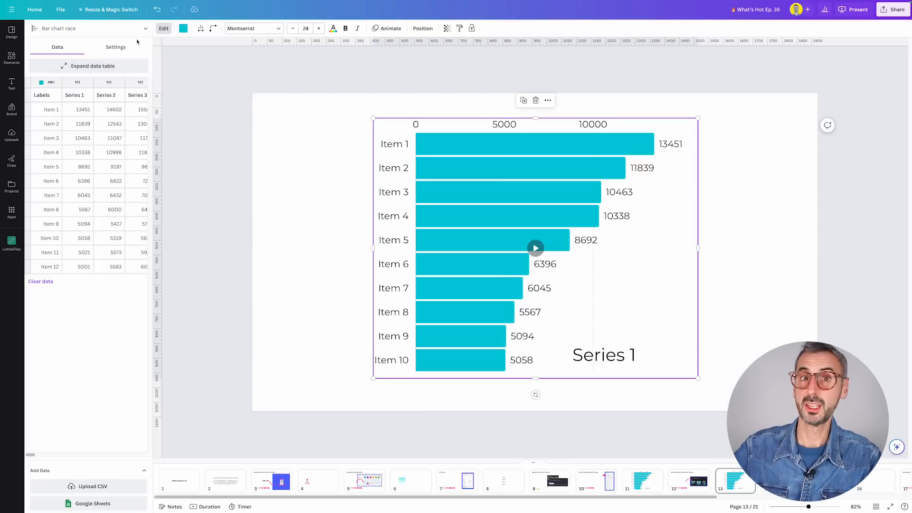
mouse_move(513, 258)
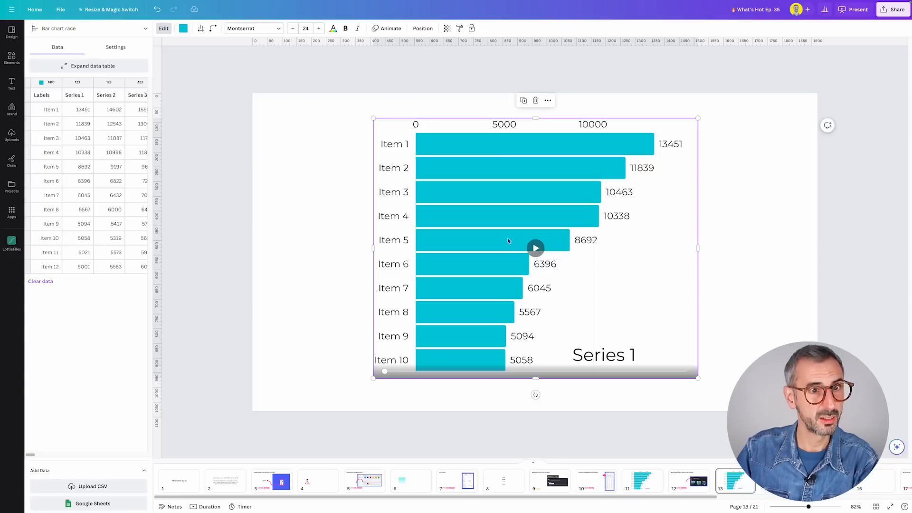
left_click(535, 248)
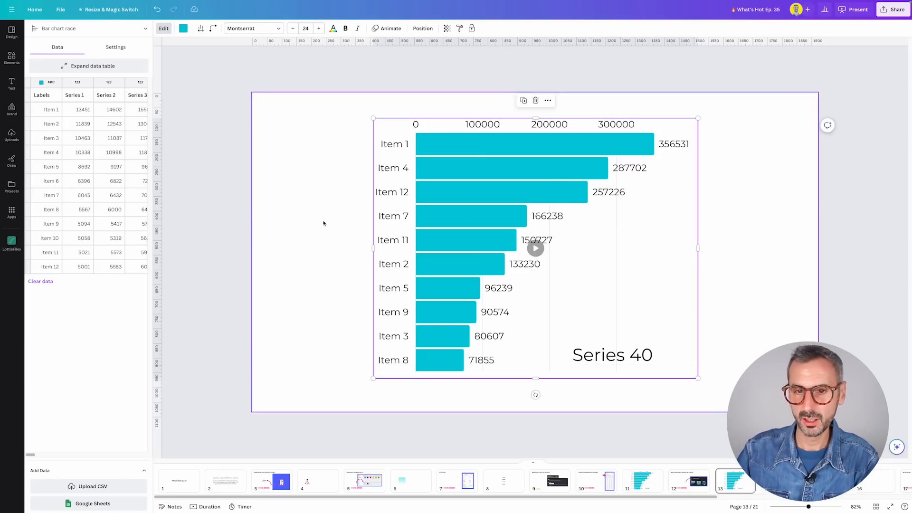
Step: Switch the color palettes to the Team RonDi 2023 brand kit and recolor the chart's bars with its pink
left_click(185, 28)
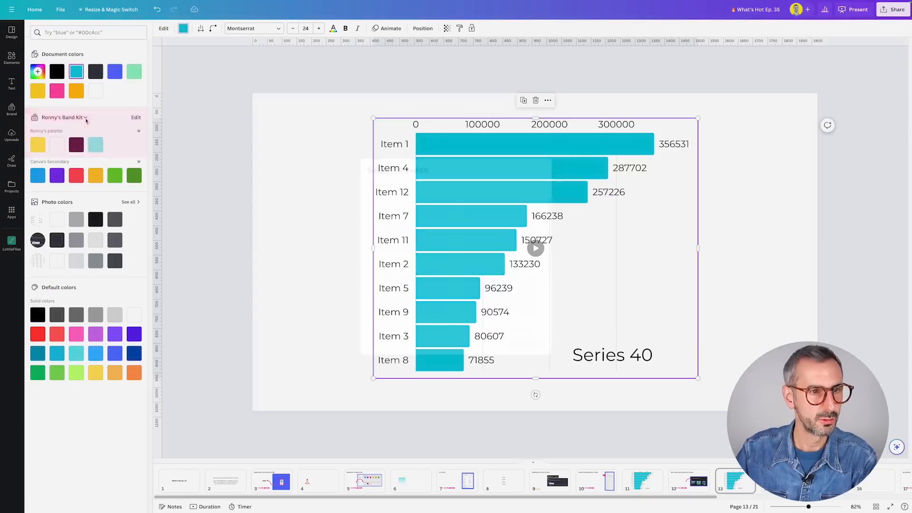
left_click(84, 118)
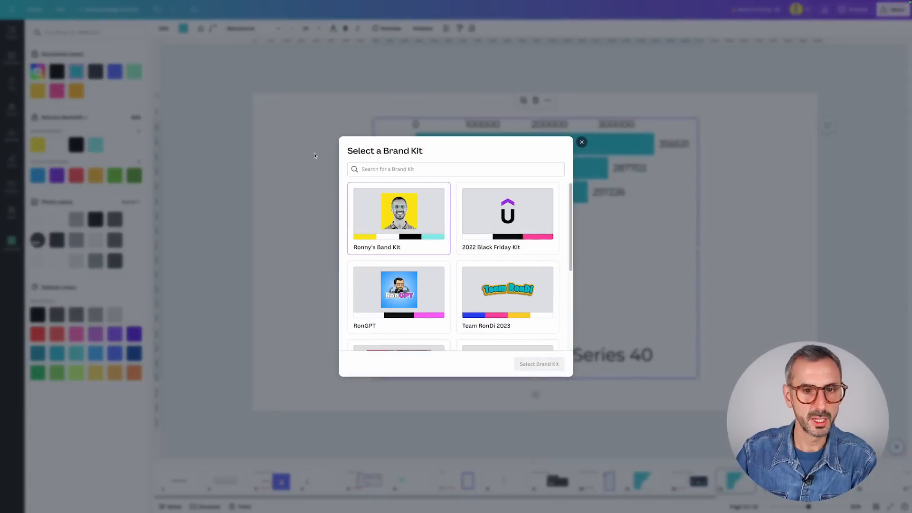
left_click(470, 329)
left_click(539, 364)
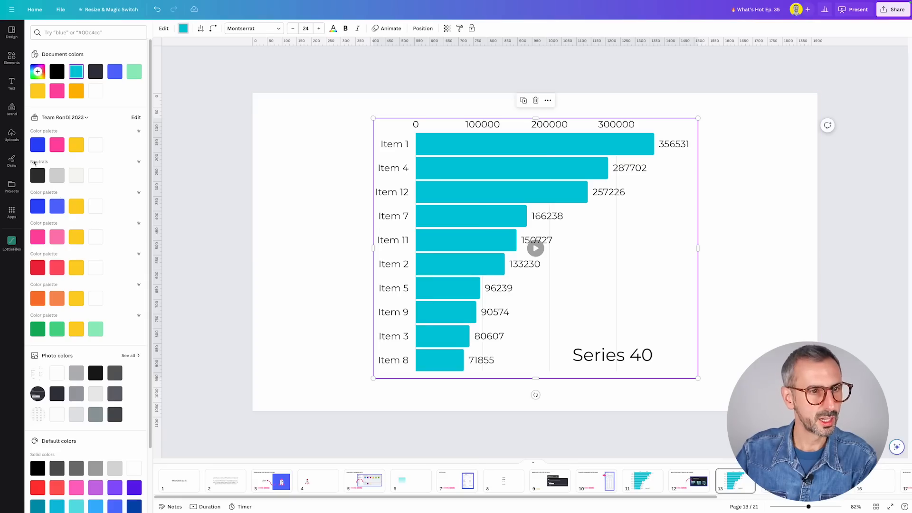
left_click(57, 144)
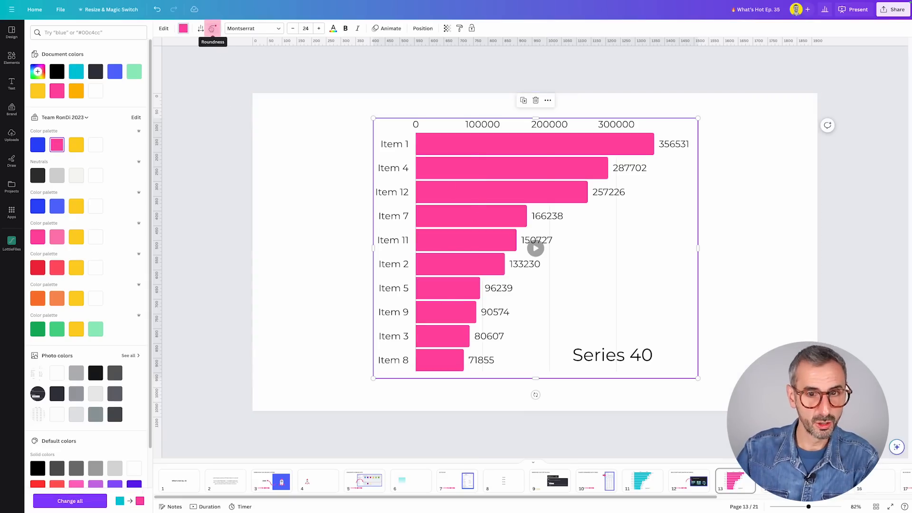
Step: Set the bars' roundness to about 49 and the chart's row spacing to 18
left_click(212, 29)
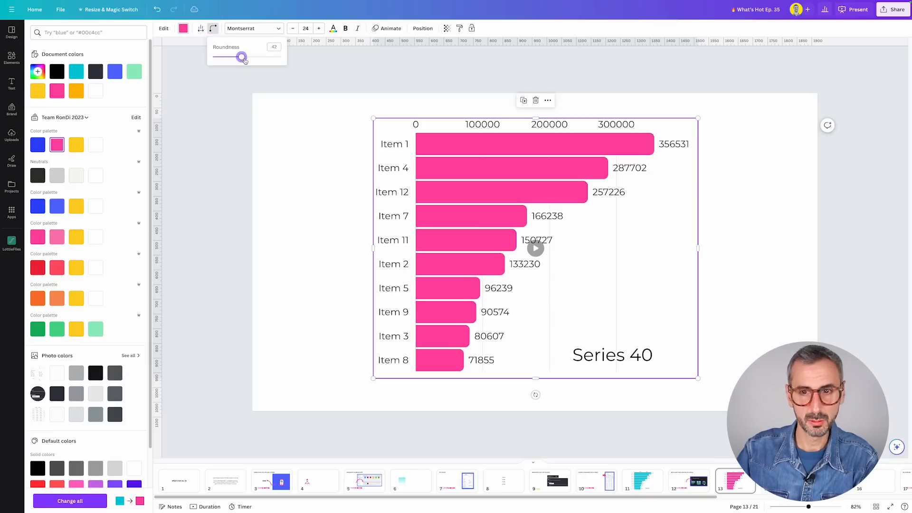
left_click_drag(245, 59, 209, 61)
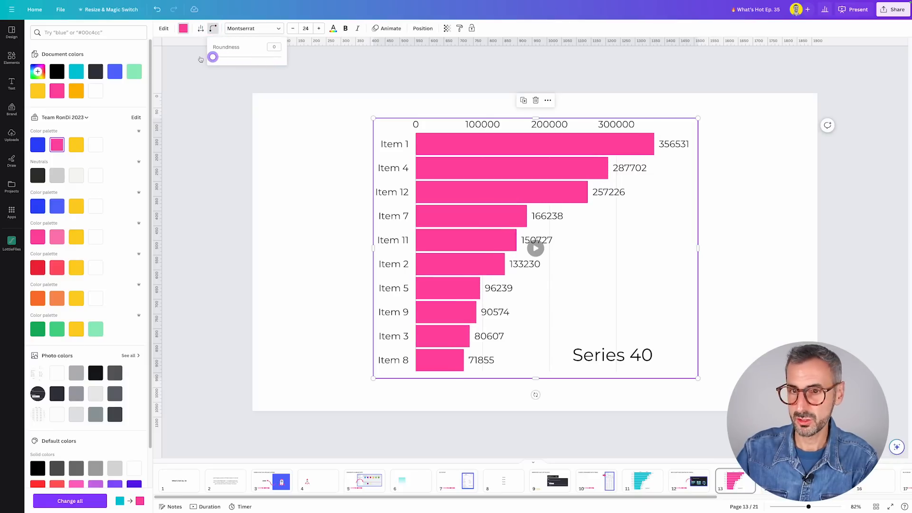
left_click_drag(213, 57, 251, 62)
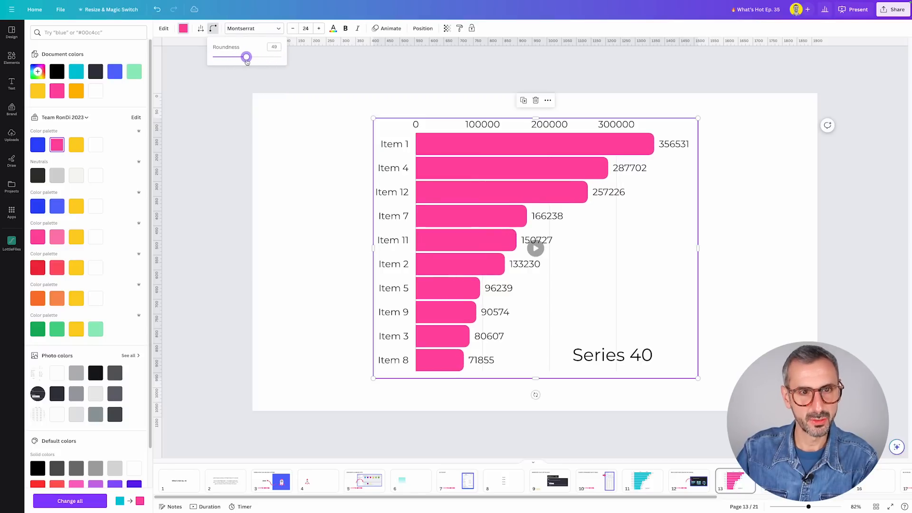
left_click(201, 29)
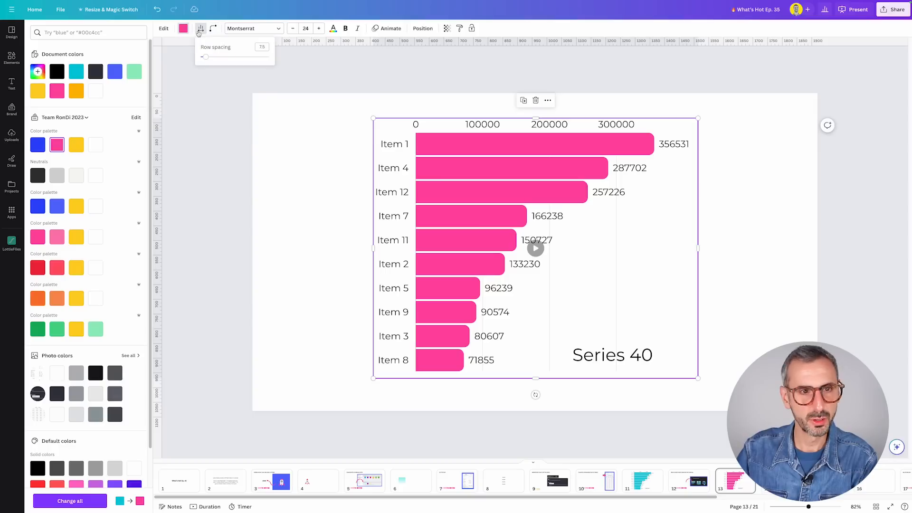
mouse_move(207, 59)
left_mouse_down()
mouse_move(247, 57)
mouse_move(213, 57)
left_mouse_up()
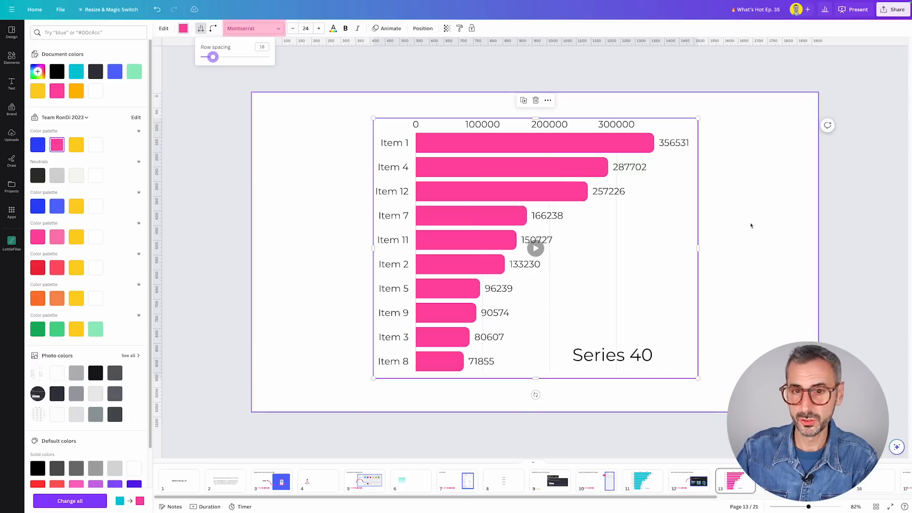
Step: Preview the restyled bar chart race on the page and play it in the full-screen presentation
left_click(535, 248)
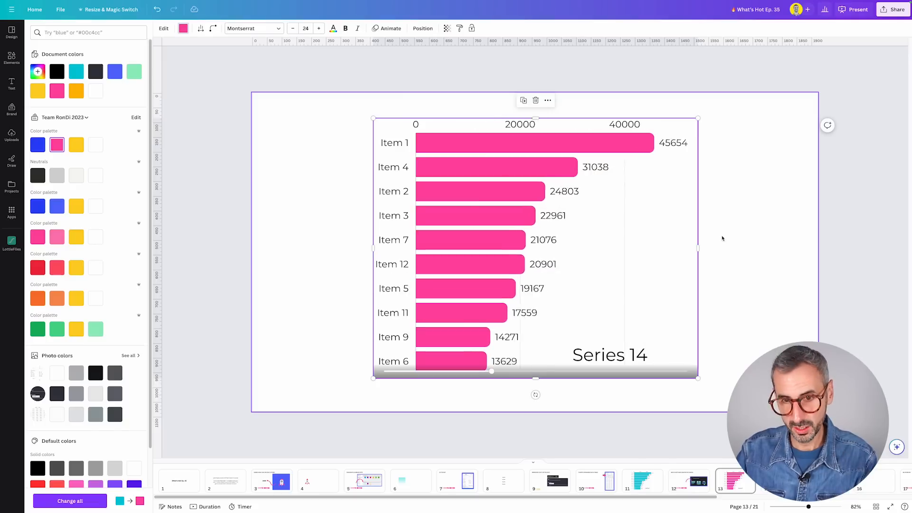
left_click(535, 246)
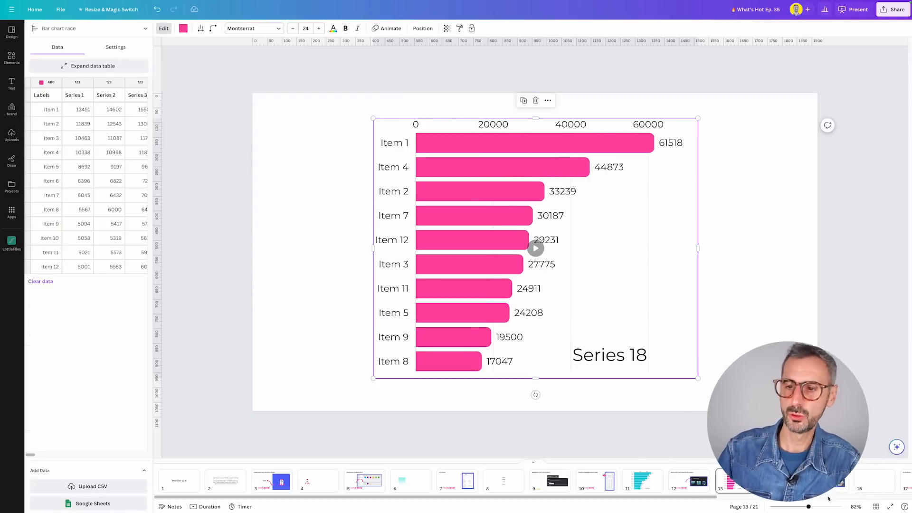
key("ctrl+alt+p")
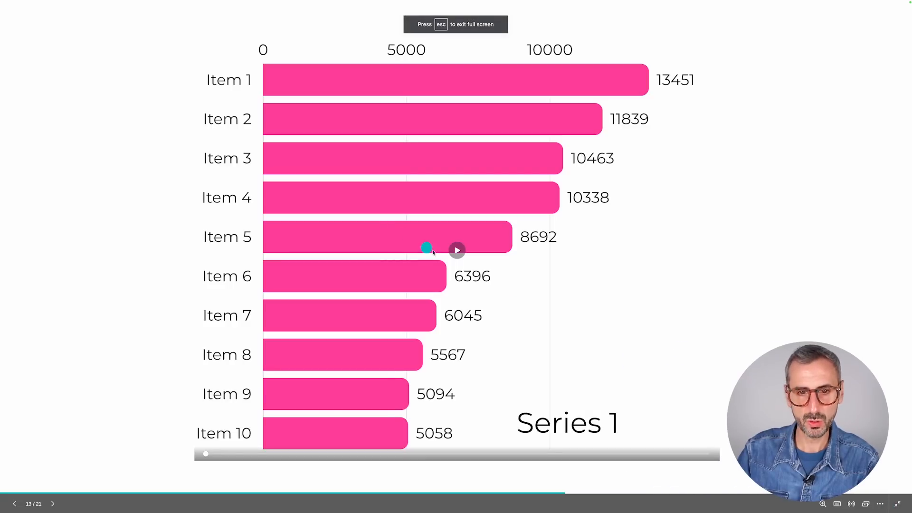
left_click(463, 255)
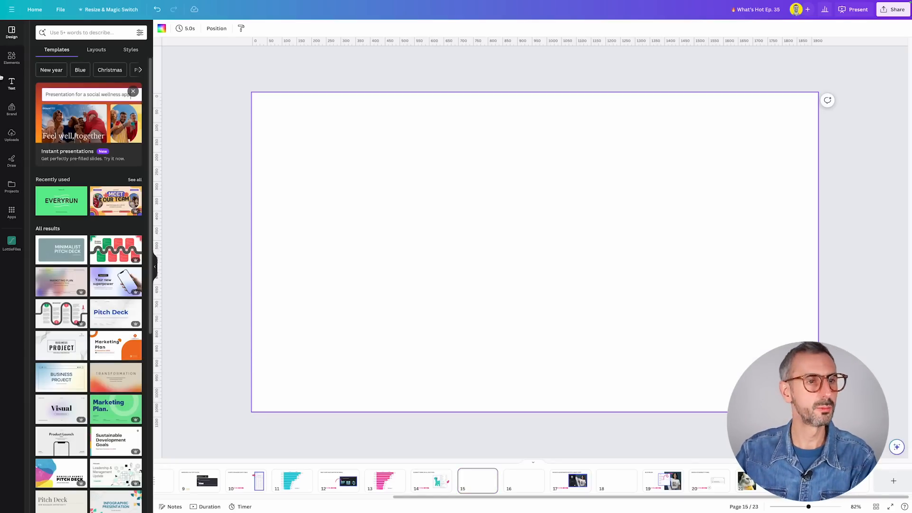
Step: Add the recently used animated bird to blank page 15, shrink it to about 450 px wide and place it on the page's right side
left_click(12, 58)
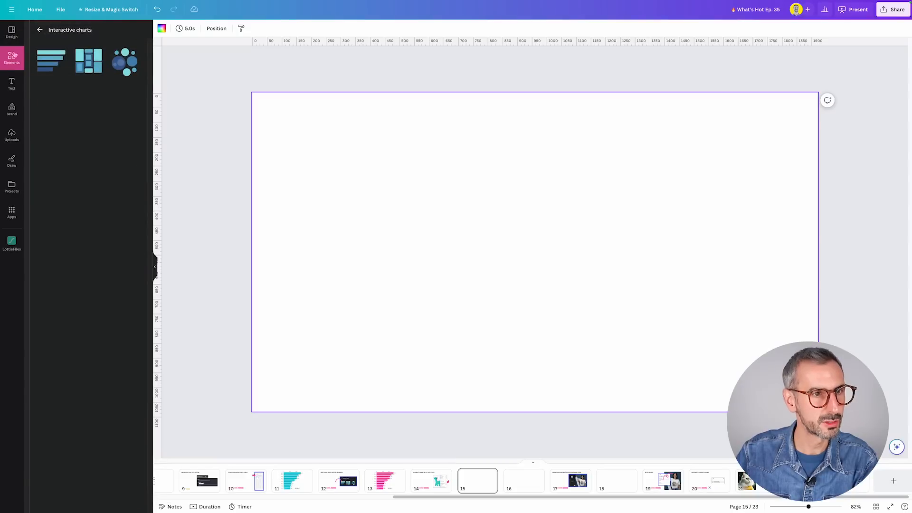
left_click(40, 30)
left_click(38, 29)
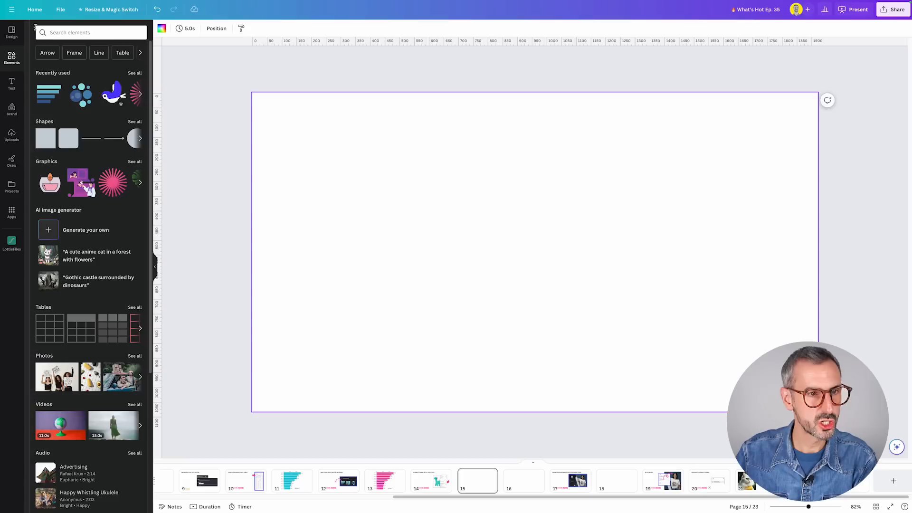
left_click(112, 98)
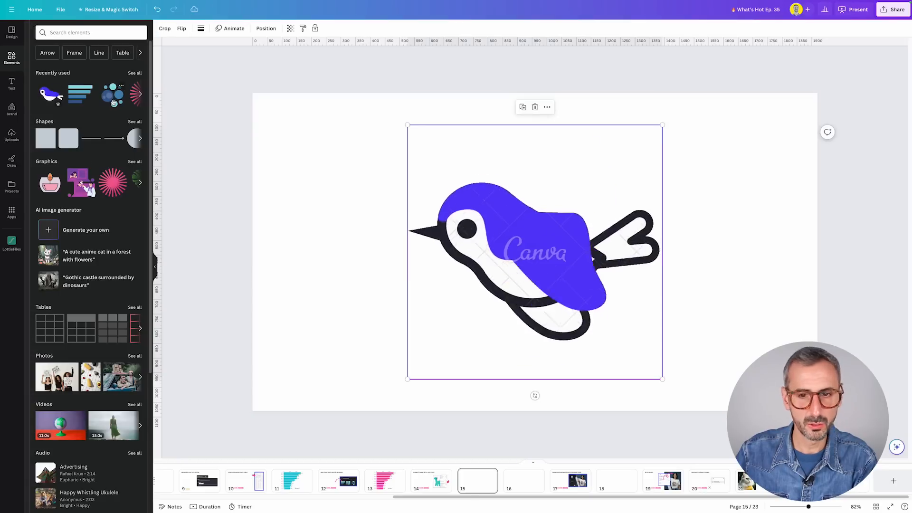
left_click_drag(661, 127, 537, 247)
left_click_drag(494, 318, 720, 224)
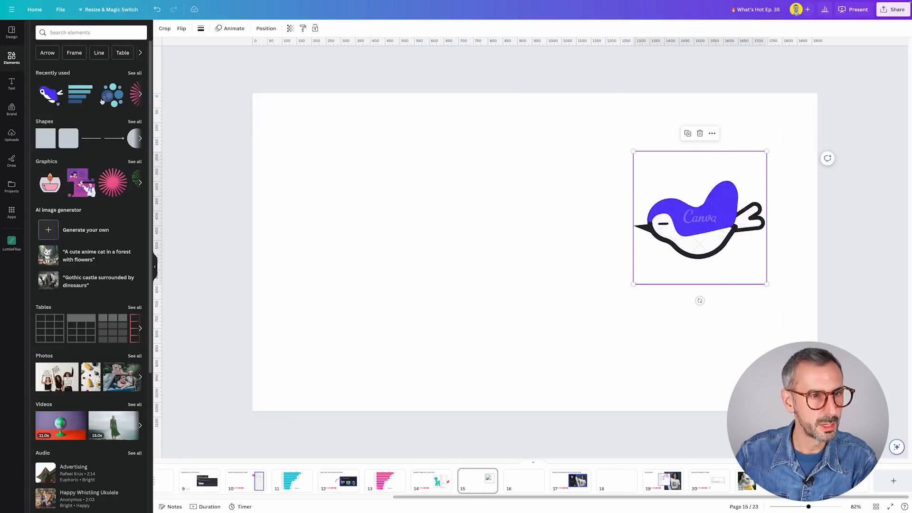
Step: Place three blue rounded squares in a row across the lower part of page 15 and move the bird up and left above them
left_click(69, 139)
left_click_drag(544, 220, 765, 311)
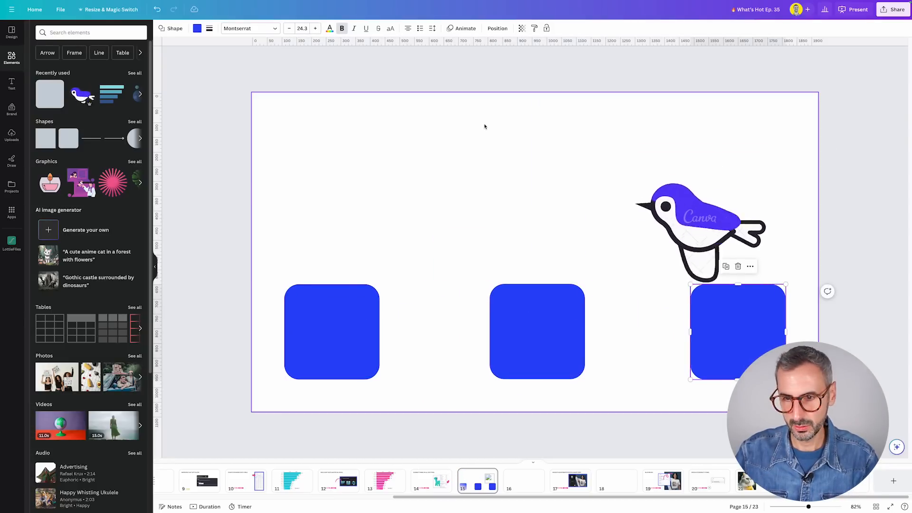
left_click(681, 231)
left_click_drag(681, 231, 622, 210)
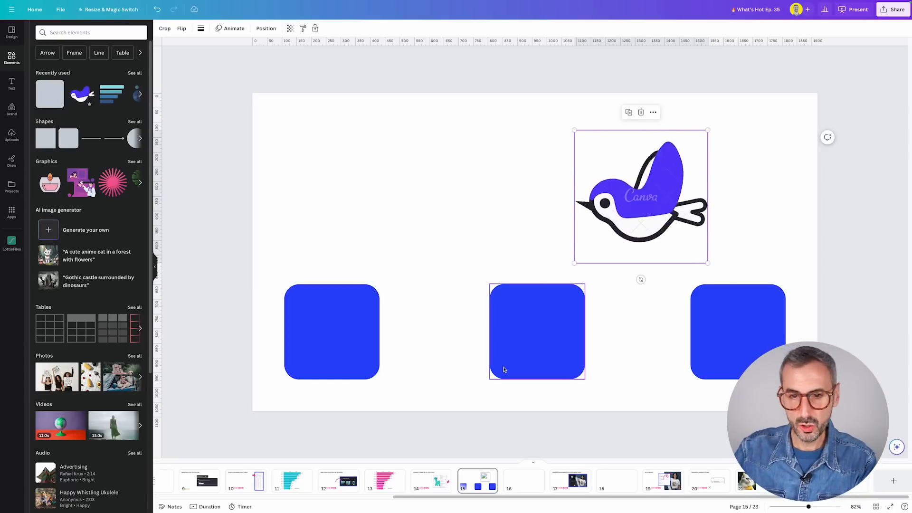
left_click(578, 418)
left_click(523, 331)
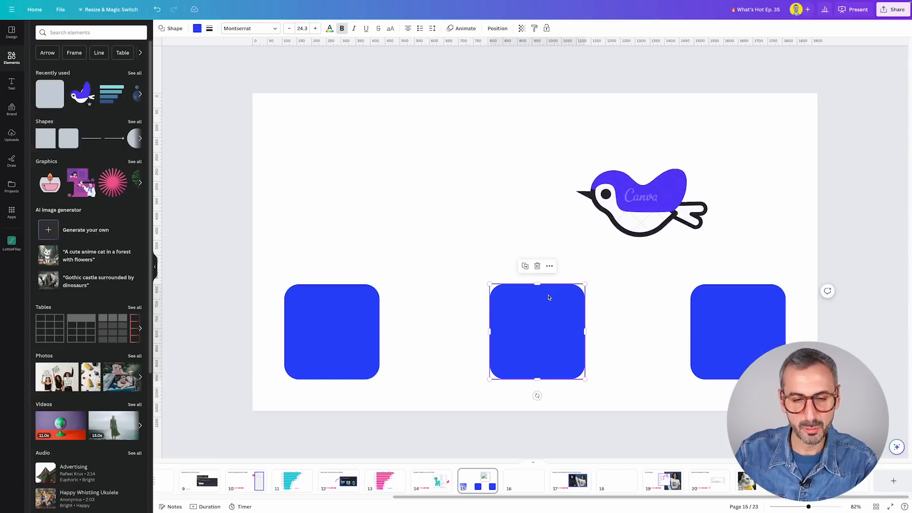
left_click(360, 322)
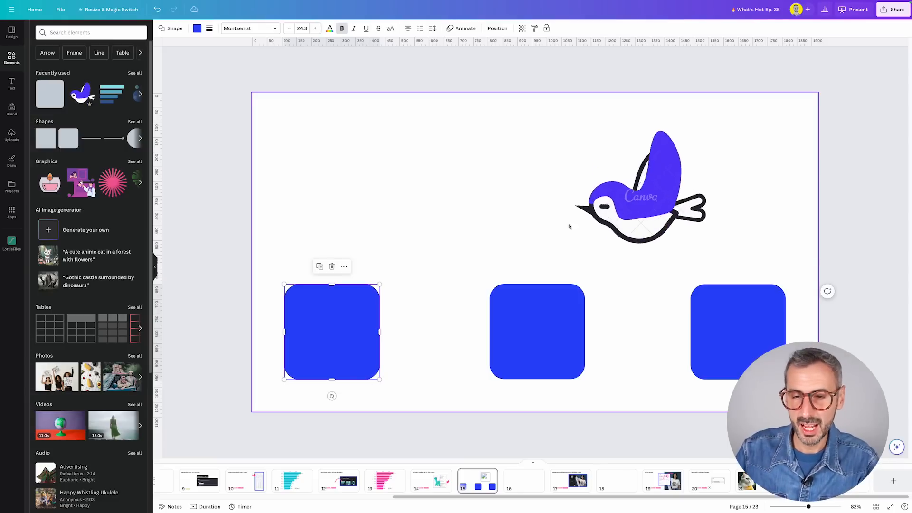
Step: Show the bird's element timing above page 15 in the timeline and try adjusting its start and end points
left_click(650, 209)
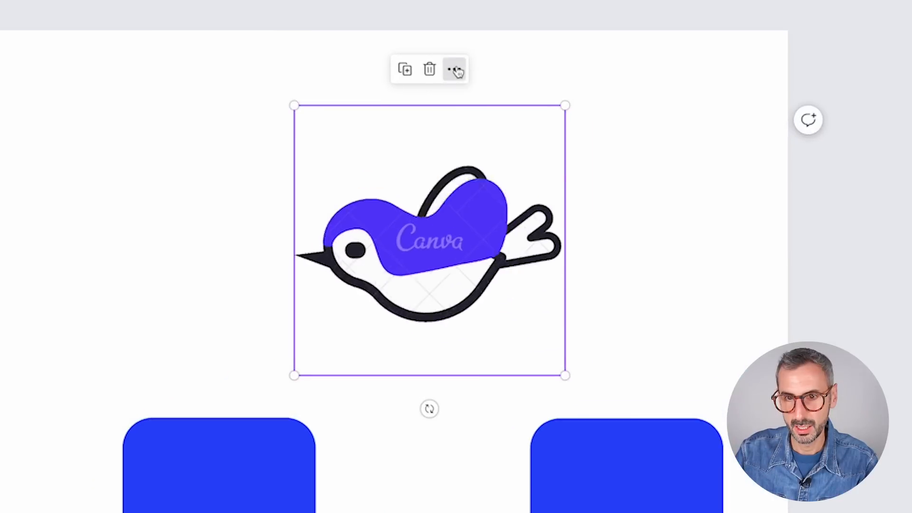
left_click(653, 112)
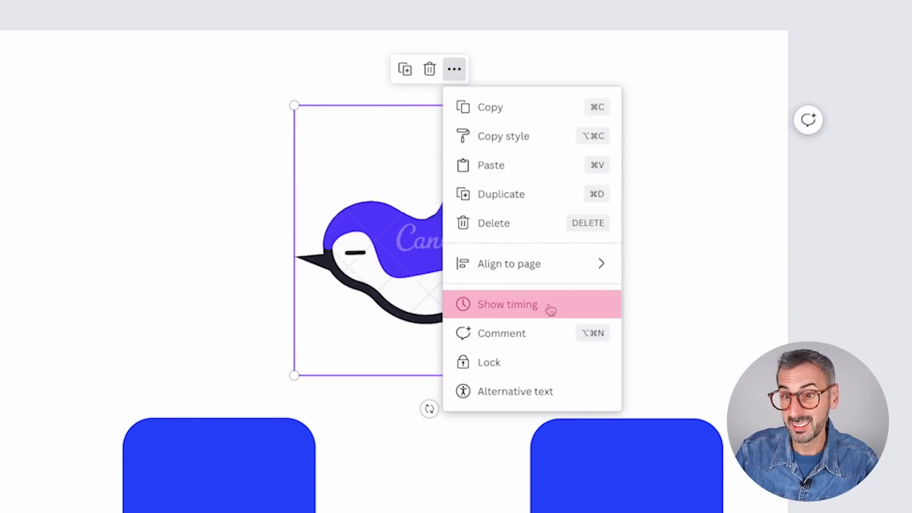
left_click(503, 311)
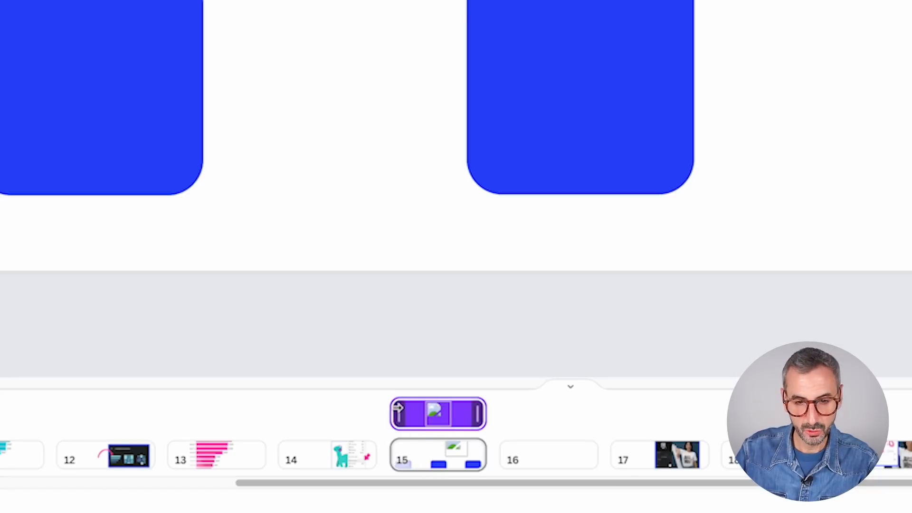
mouse_move(398, 410)
left_mouse_down()
mouse_move(448, 408)
mouse_move(396, 414)
left_mouse_up()
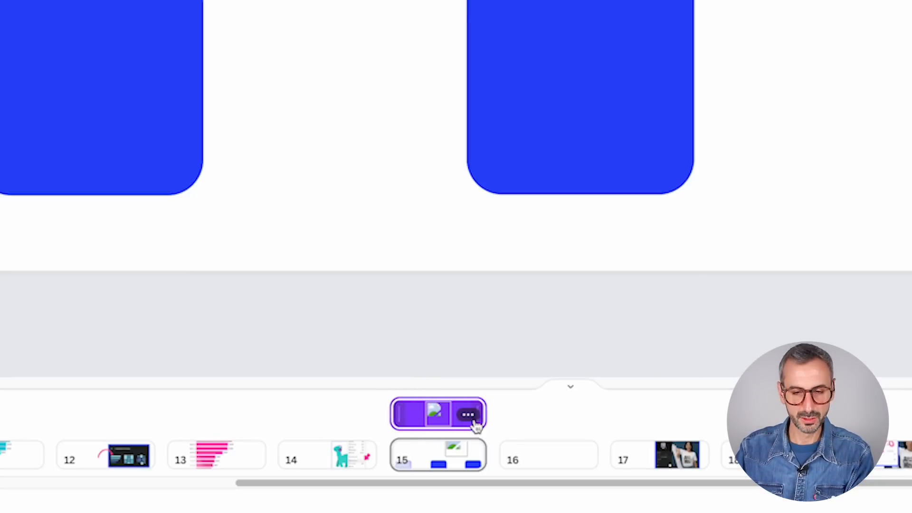
mouse_move(482, 414)
left_mouse_down()
mouse_move(440, 413)
mouse_move(485, 413)
left_mouse_up()
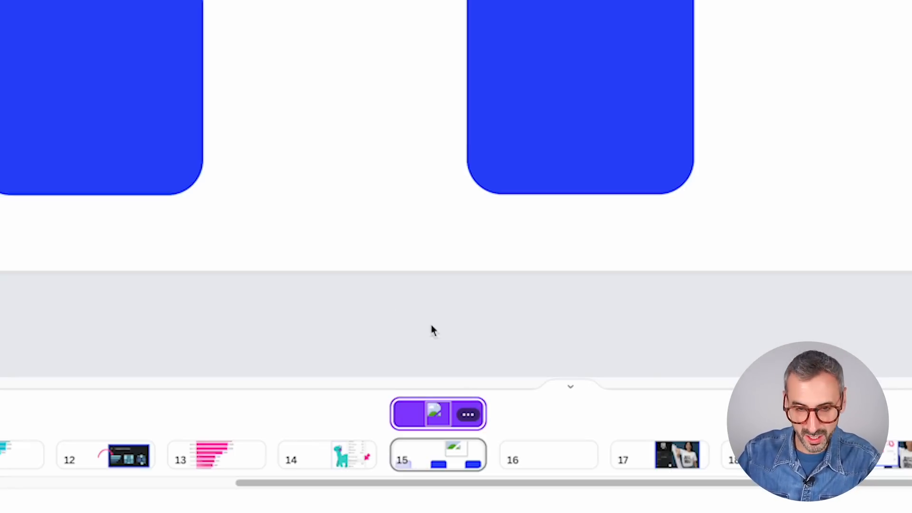
Step: Delay the bird's start to about halfway through page 15 and display the timeline with page durations
left_click_drag(397, 413, 443, 417)
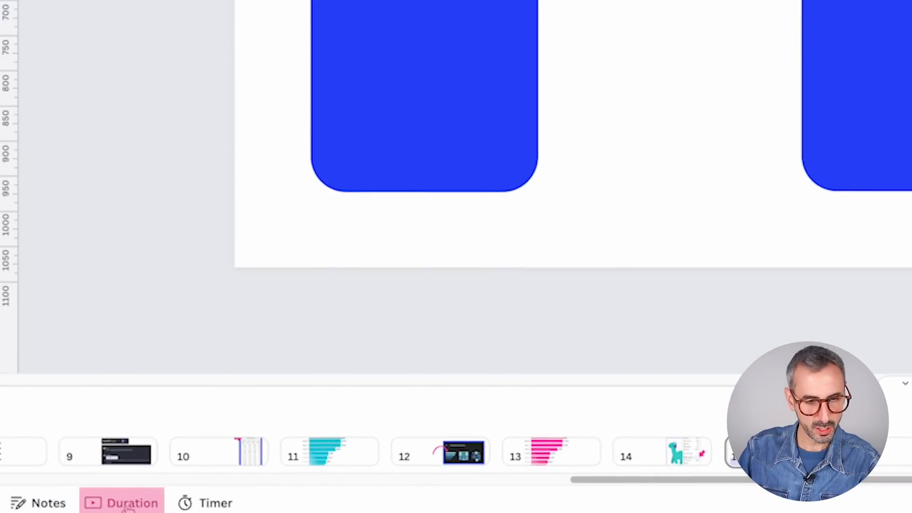
left_click(128, 506)
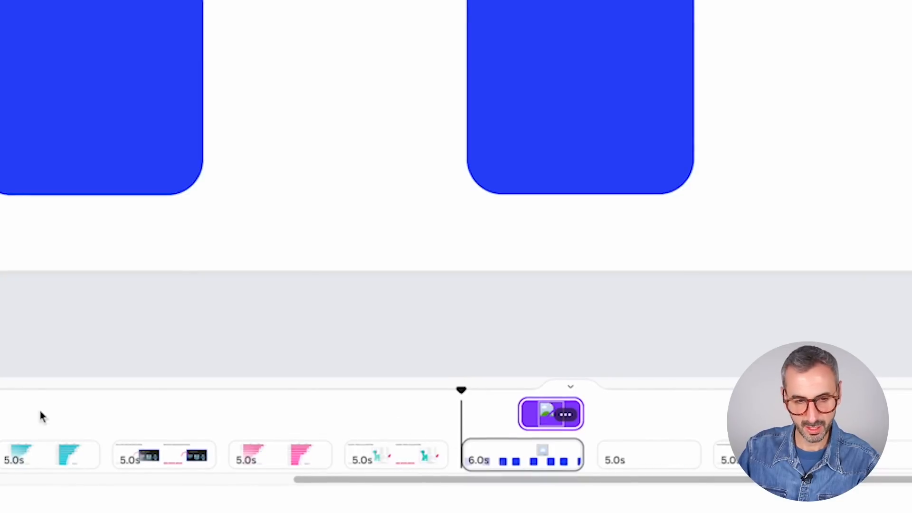
left_click(138, 502)
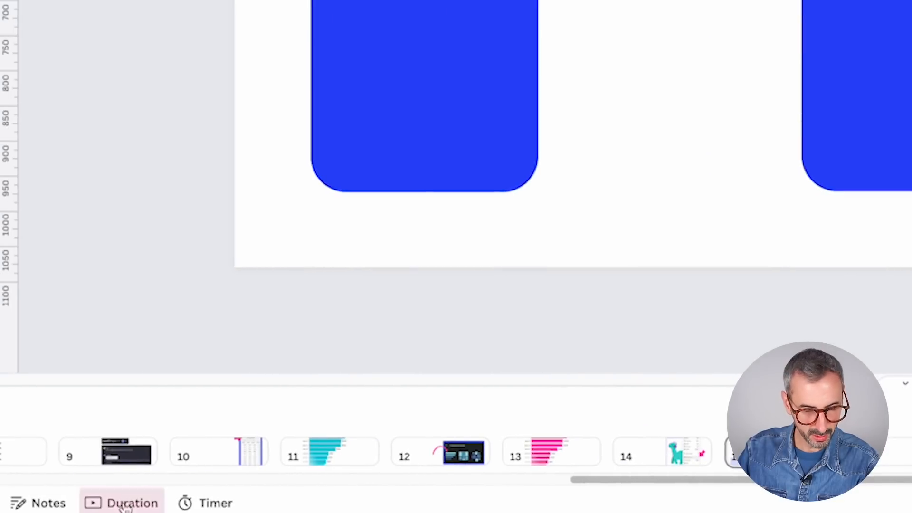
left_click(129, 501)
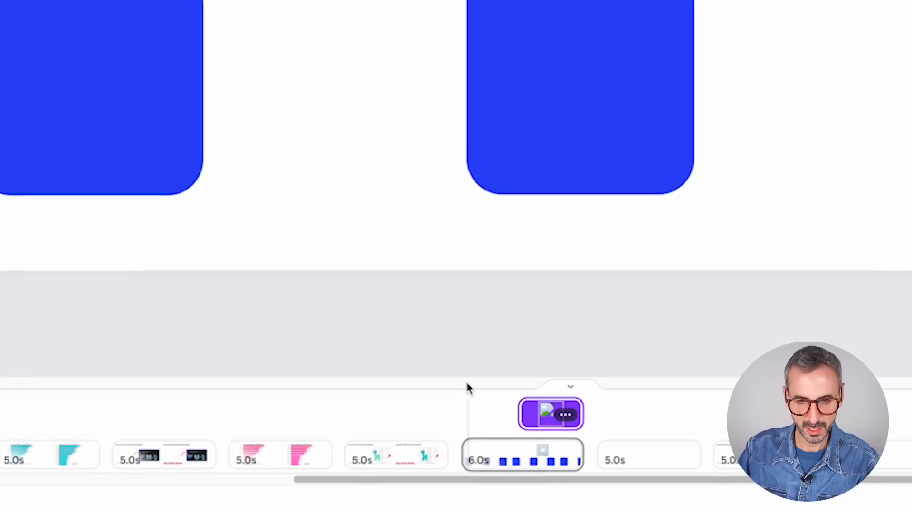
Step: Play page 15 from its start, pause after the bird's entrance and return the playhead to the page's beginning
left_click(465, 385)
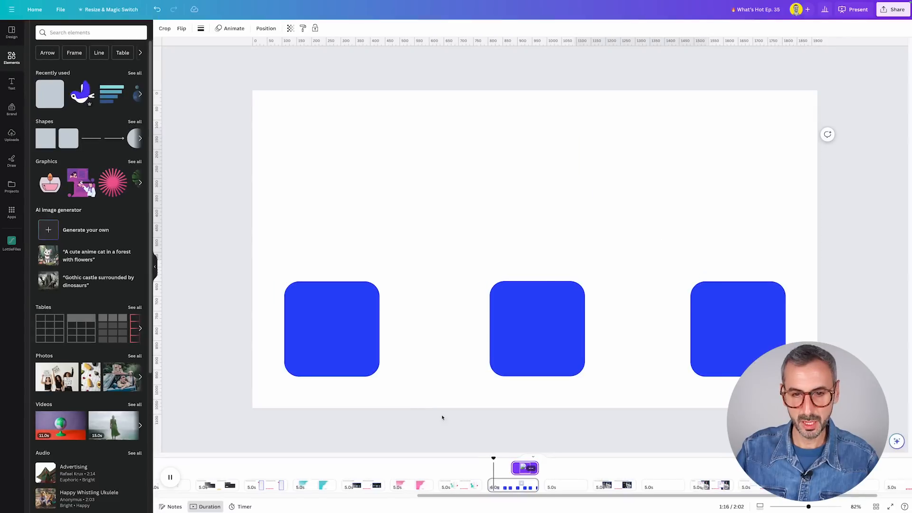
key("space")
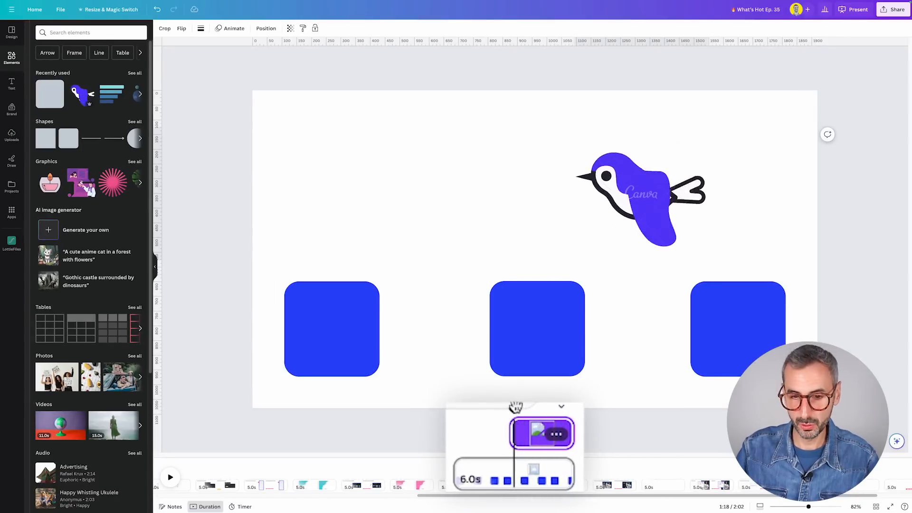
left_click_drag(514, 409, 490, 457)
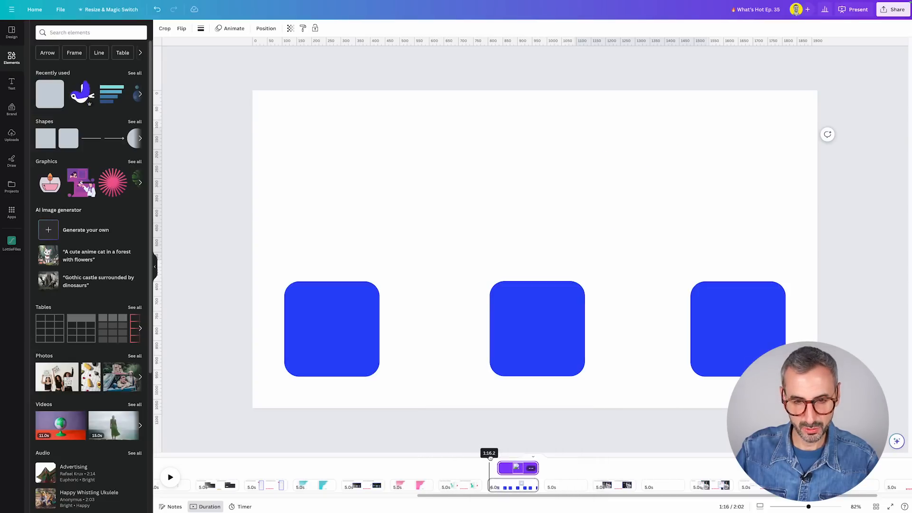
Step: Show the element timing of the left and middle squares on page 15 and delay the middle square's start to about halfway
left_click(308, 303)
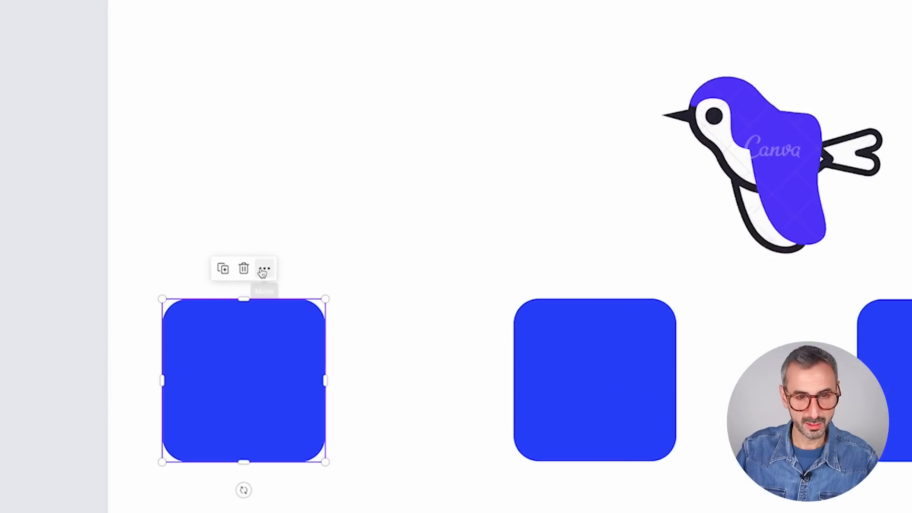
left_click(263, 270)
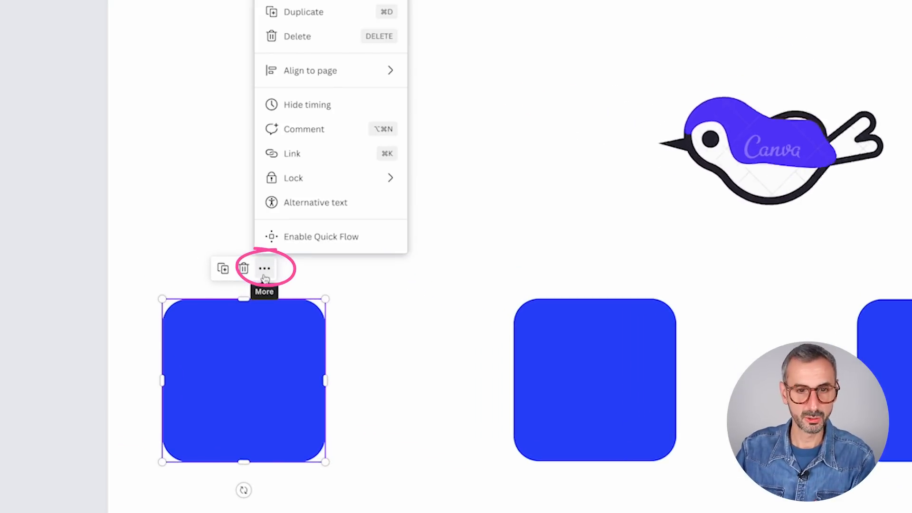
left_click(313, 110)
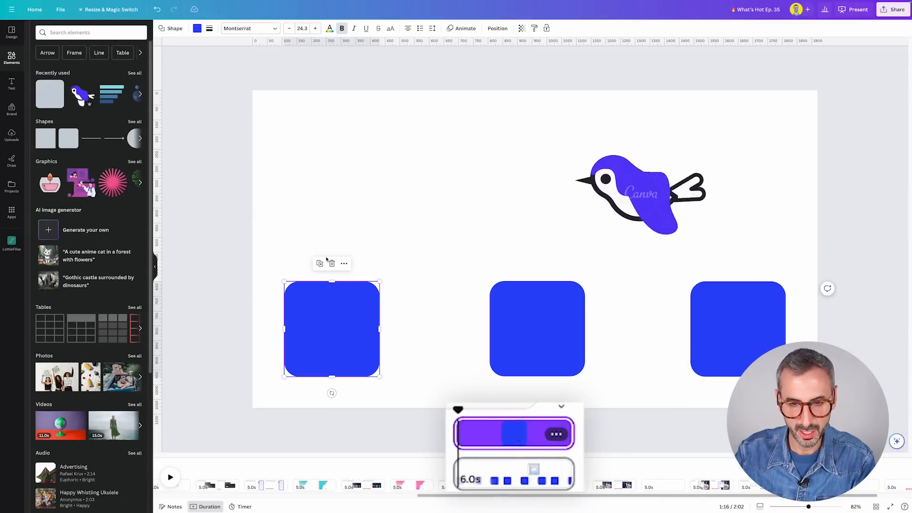
left_click(528, 329)
left_click(549, 264)
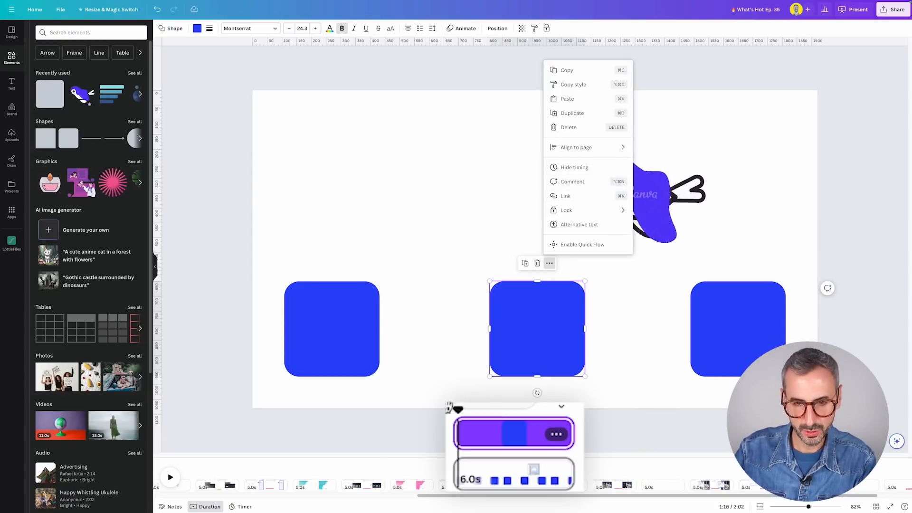
left_click_drag(455, 432, 509, 432)
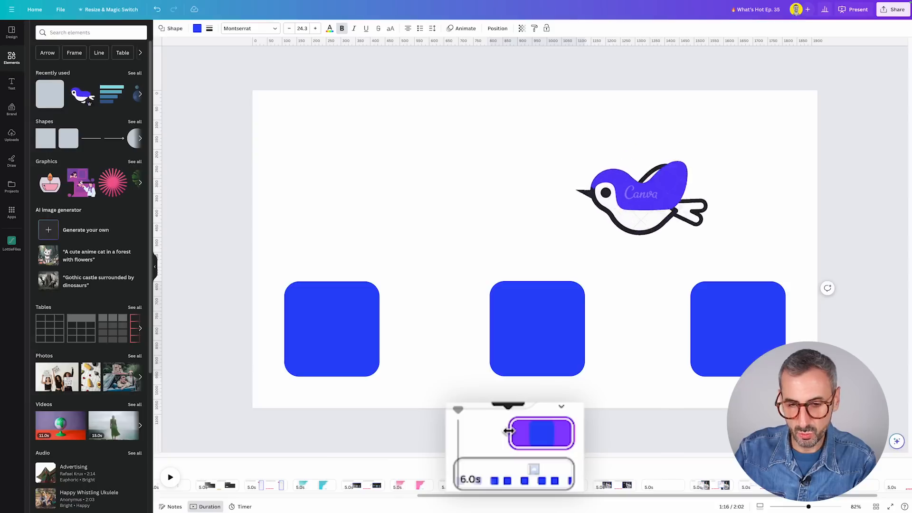
Step: Compare the squares' timing, delay the third square's start to near the end of page 15 and play the page from its start
left_click(737, 340)
left_click(532, 343)
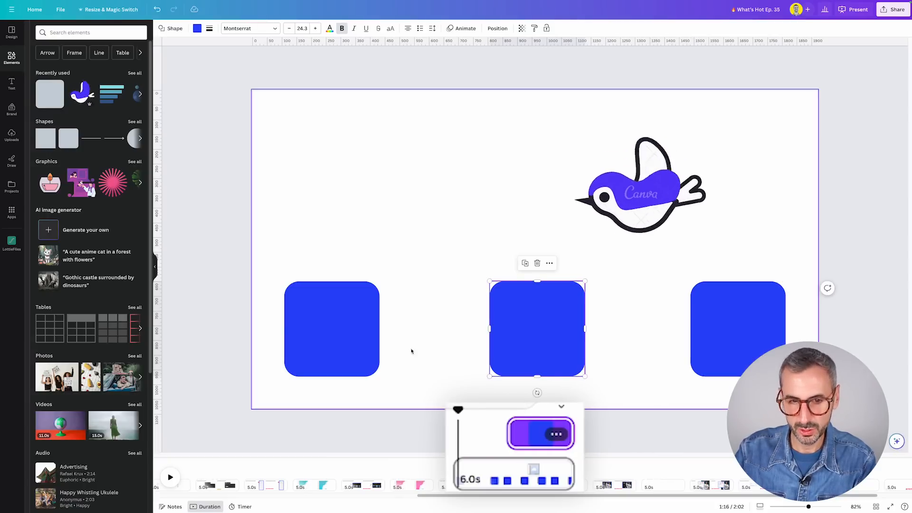
left_click(311, 359)
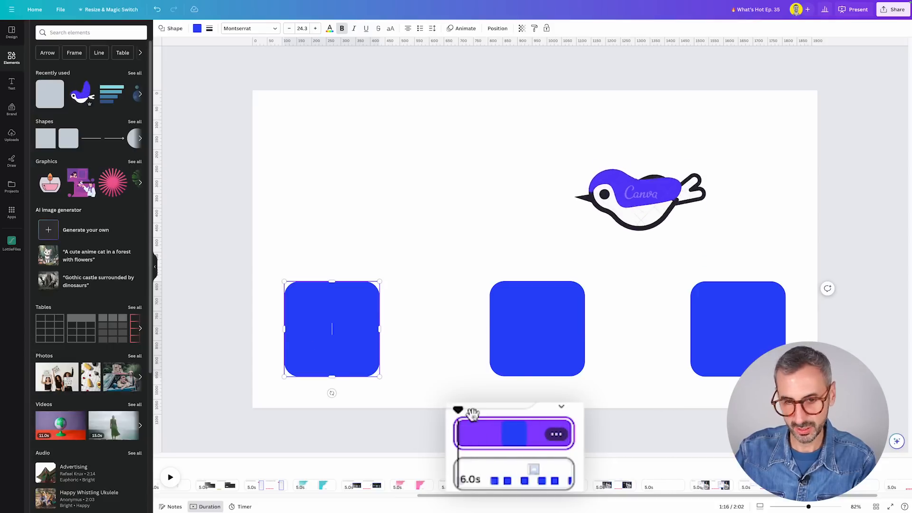
left_click(521, 355)
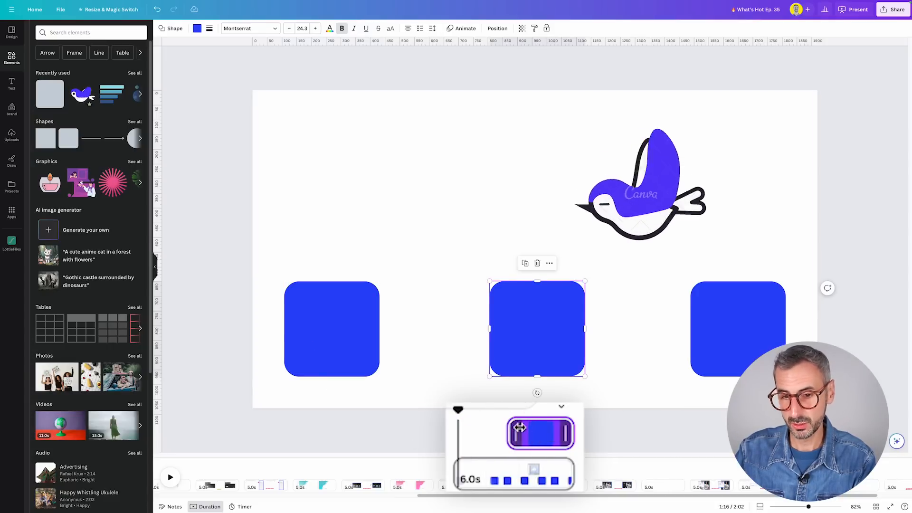
left_click(750, 343)
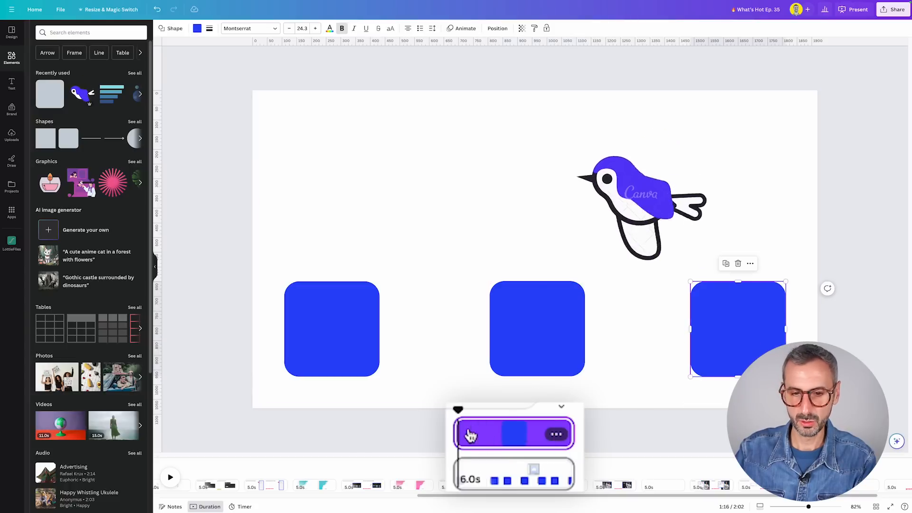
left_click_drag(471, 435, 542, 449)
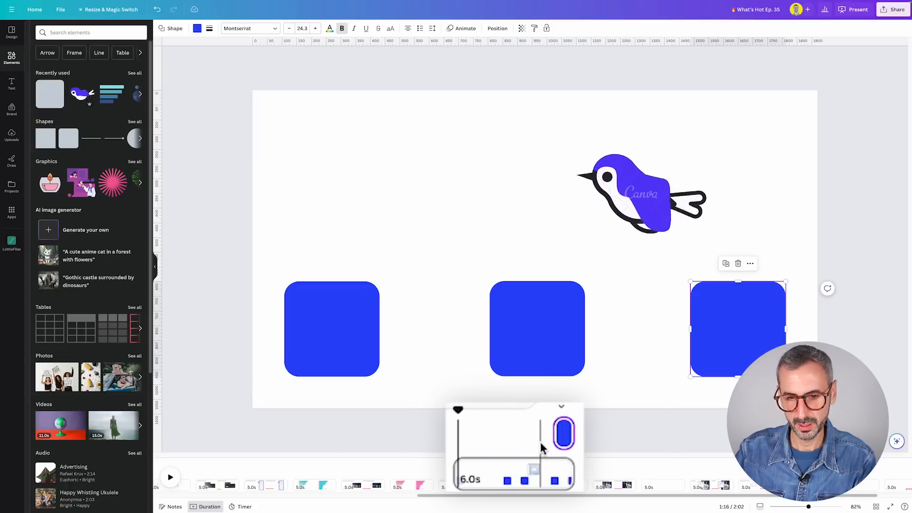
left_click_drag(457, 411, 449, 412)
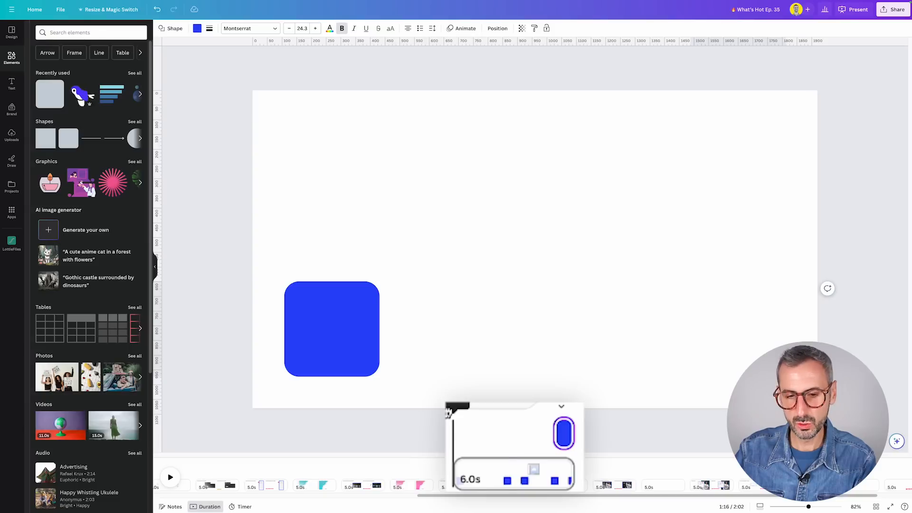
left_click(169, 477)
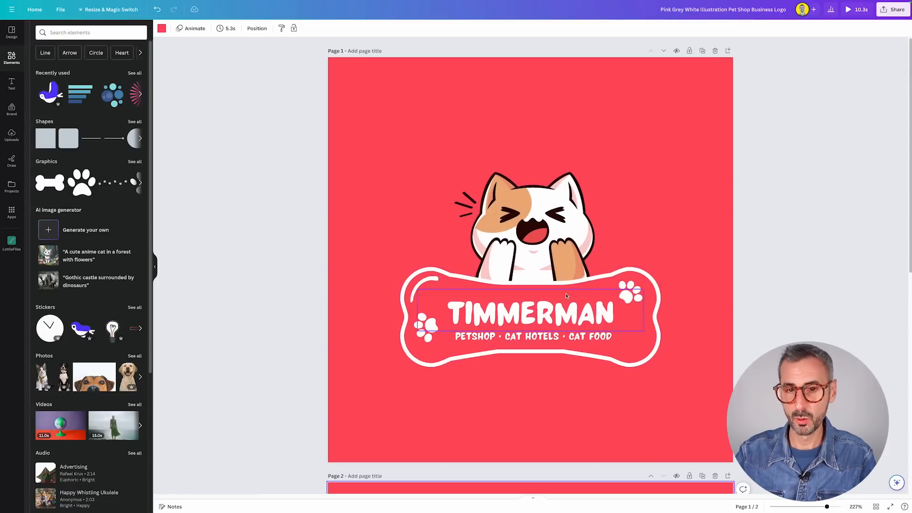
Step: Examine the pet shop logo design's file details and its two pages, including the bird and the FLY AWAY BIRDIE text
key("ctrl+minus")
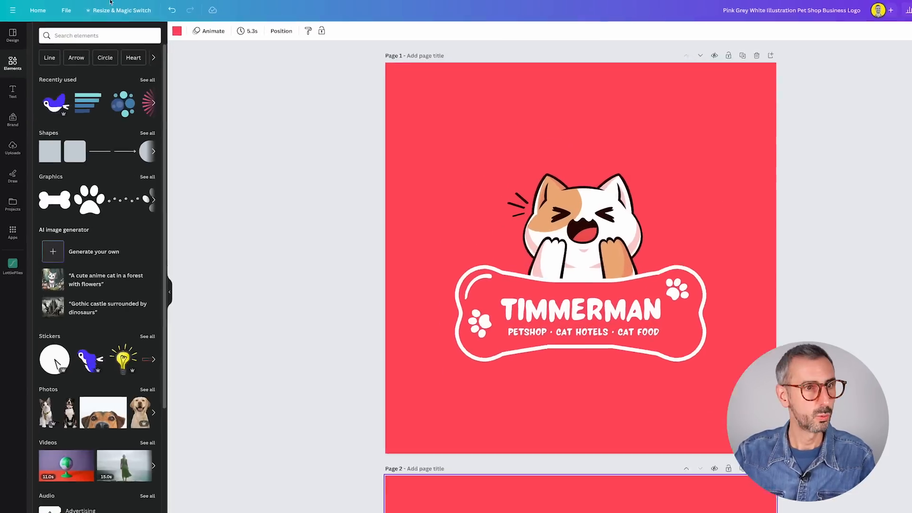
left_click(66, 10)
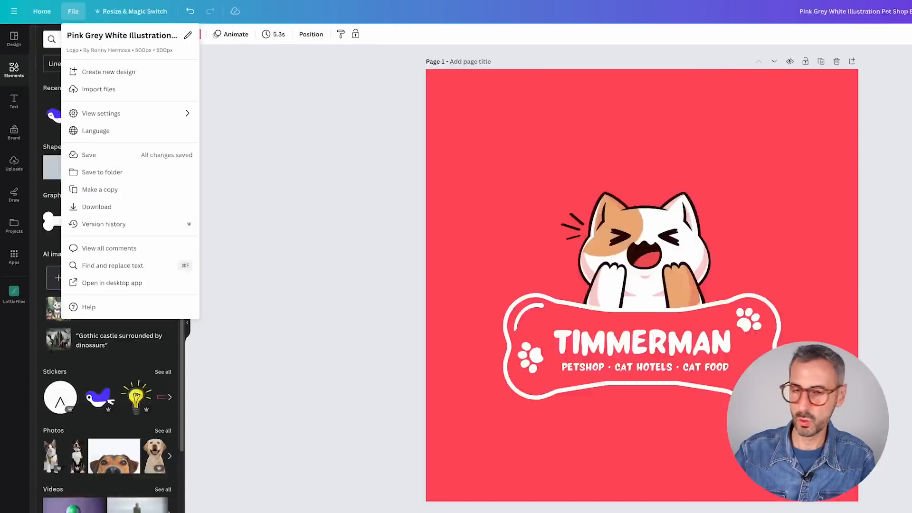
left_click(643, 224)
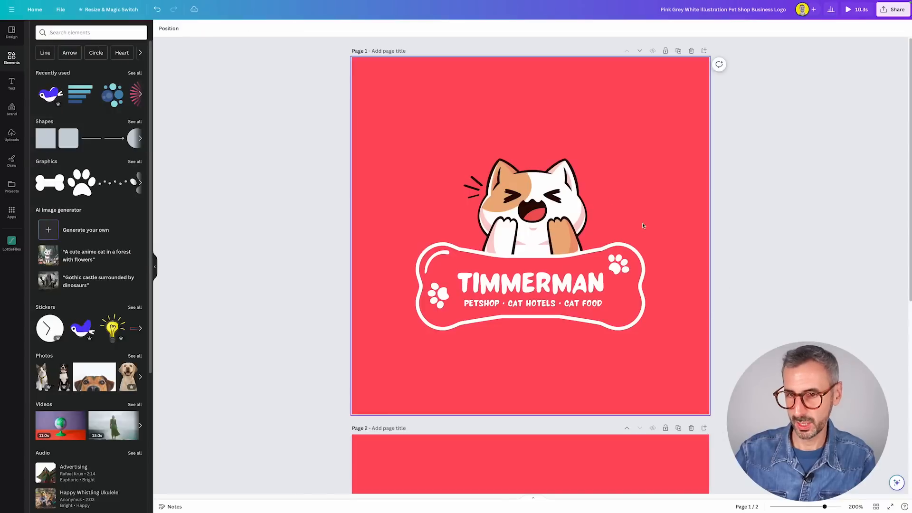
scroll(580, 266, "down", 5)
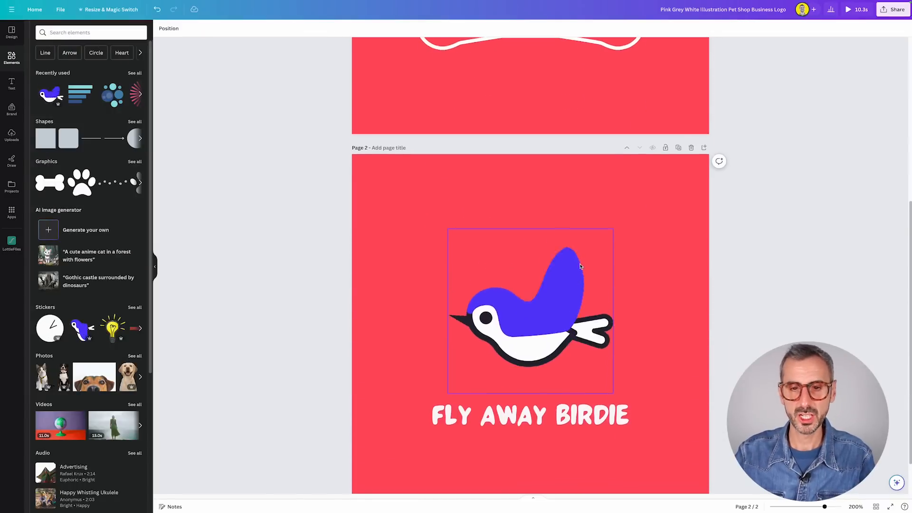
scroll(580, 266, "down", 1)
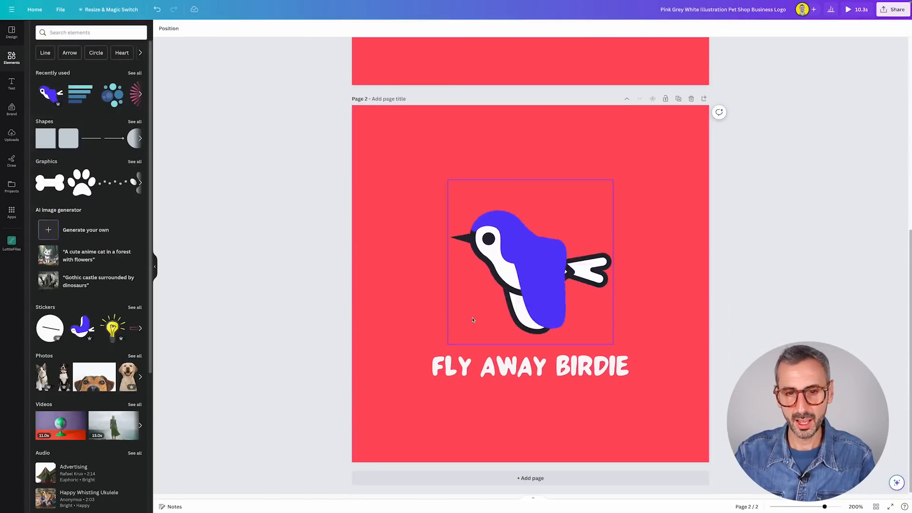
left_click(523, 365)
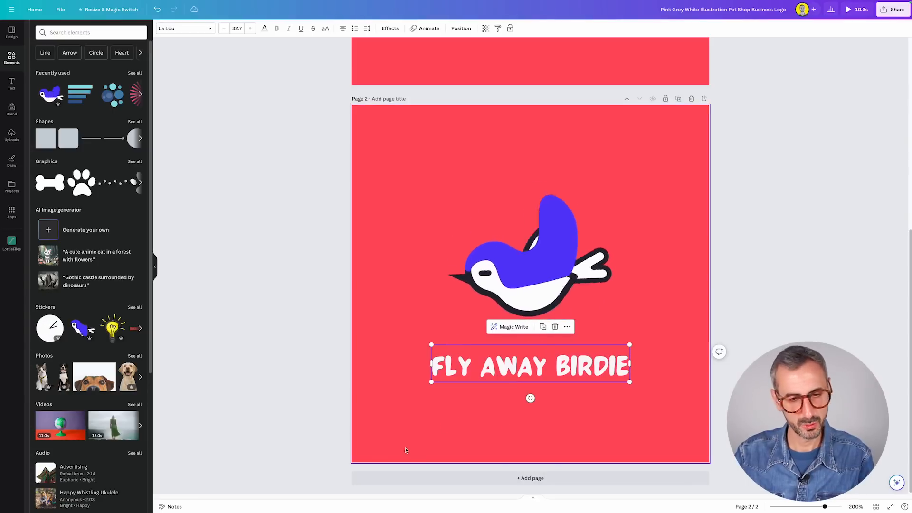
left_click(252, 384)
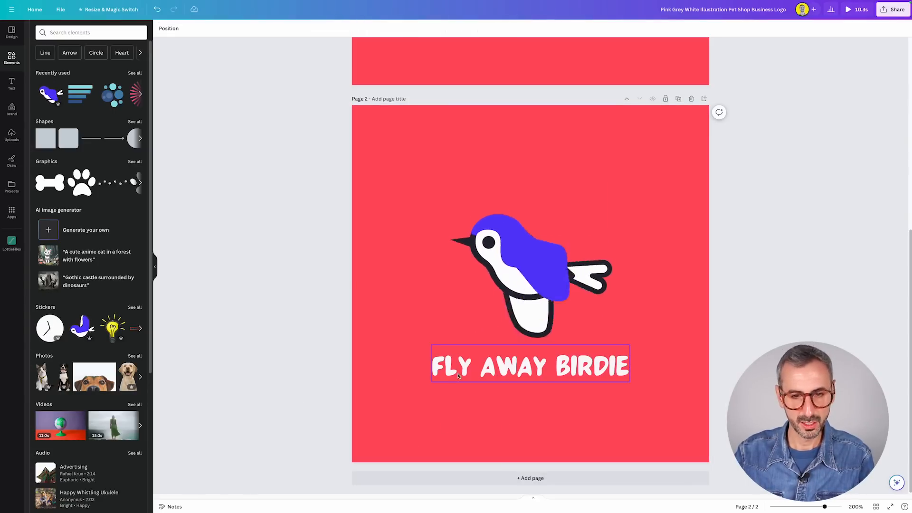
Step: Show the bird's element timing on page 2 of the logo design and display the page timeline with durations
left_click(529, 269)
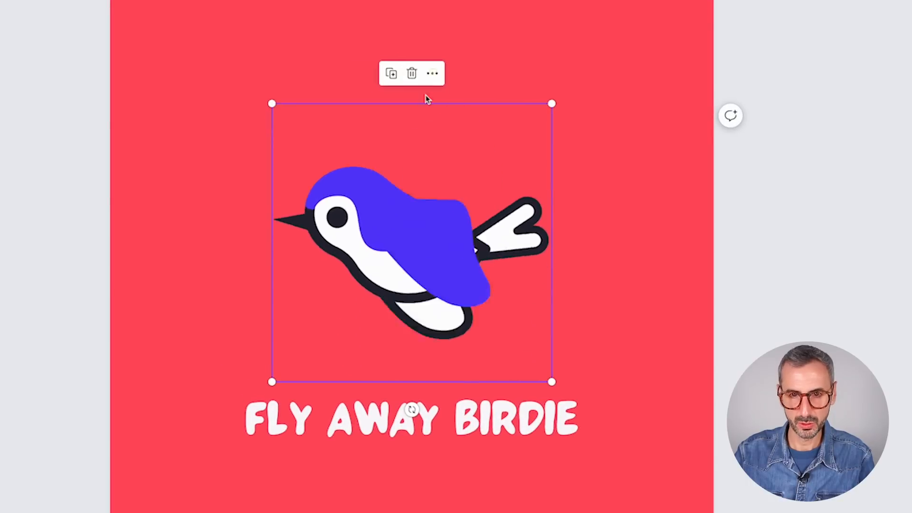
left_click(432, 73)
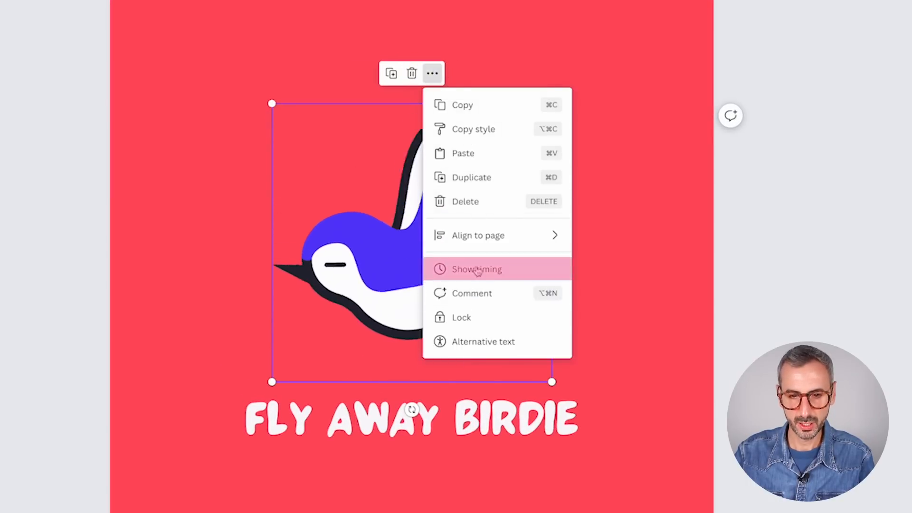
left_click(452, 269)
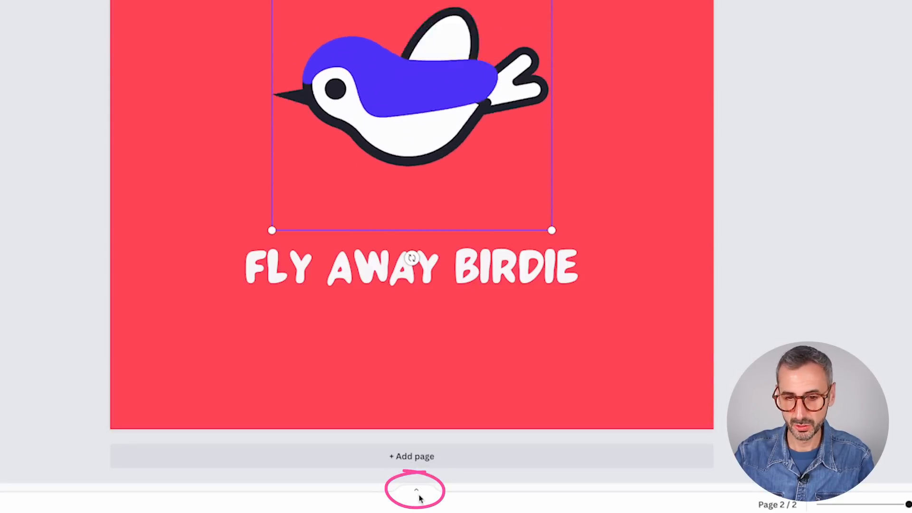
left_click(420, 496)
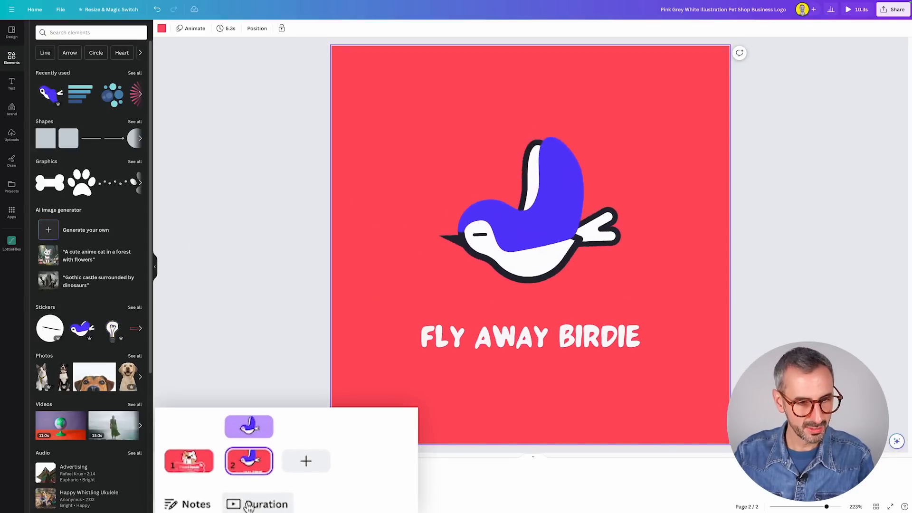
left_click(247, 505)
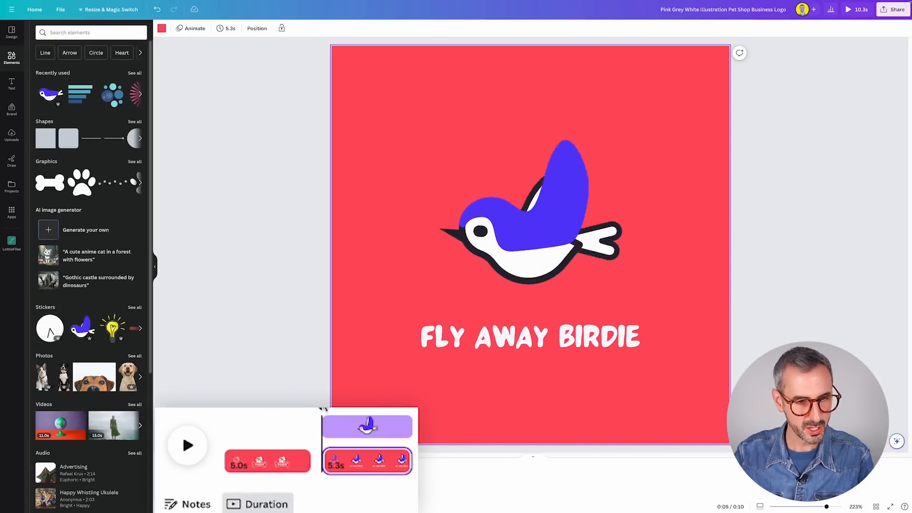
Step: Delay the bird's start to partway through the 5.3-second page 2 and play that page from near its start
left_click(384, 430)
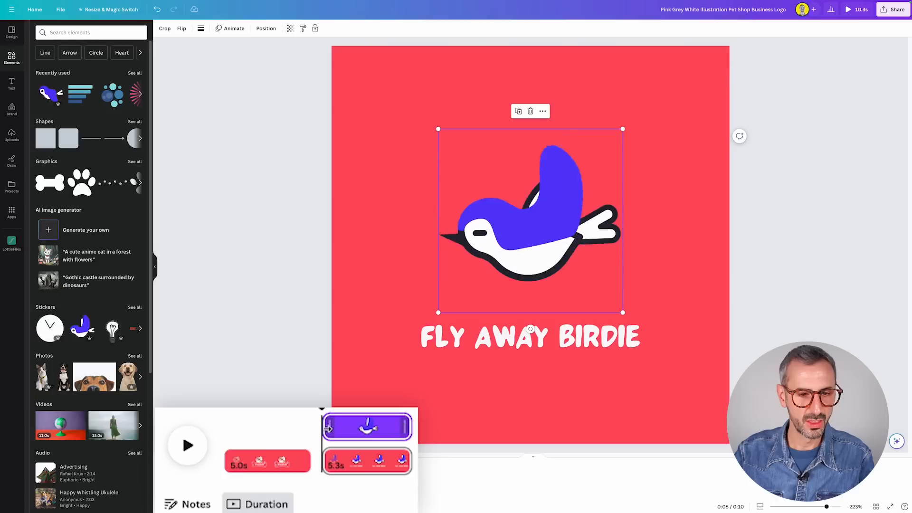
left_click_drag(324, 427, 368, 430)
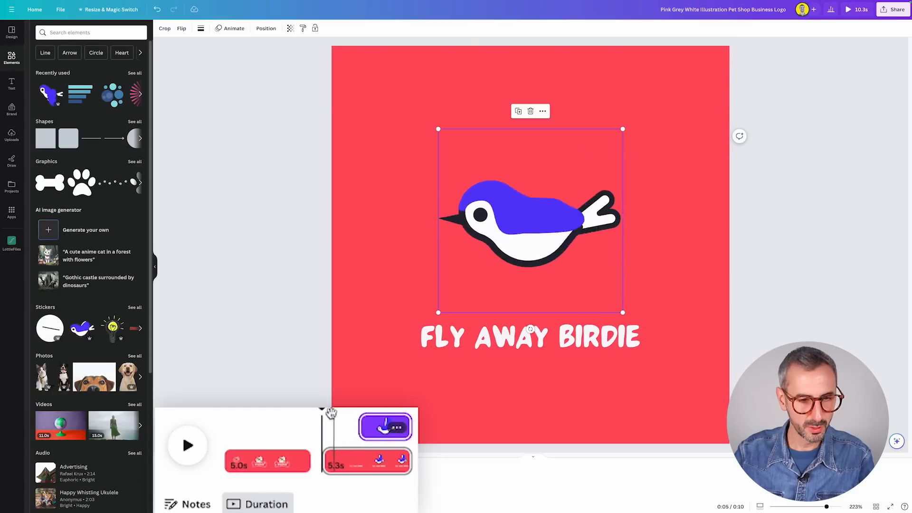
mouse_move(322, 408)
left_mouse_down()
mouse_move(363, 409)
mouse_move(335, 409)
left_mouse_up()
left_click(189, 445)
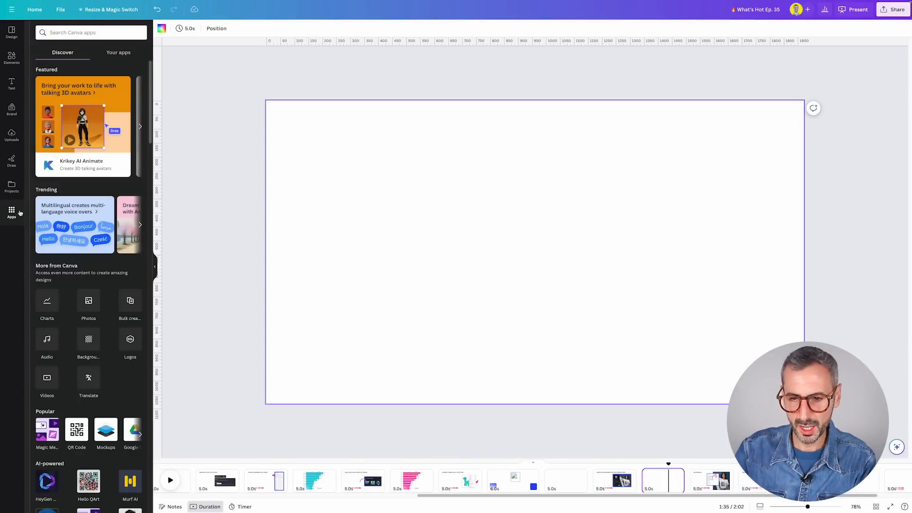
Step: Search the Canva apps for "mockup" and open the Mockups app
left_click(12, 134)
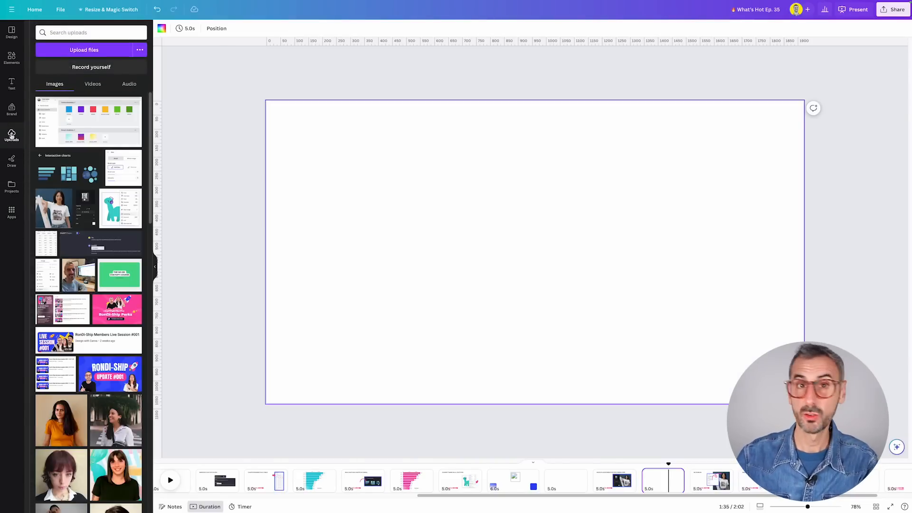
left_click(12, 214)
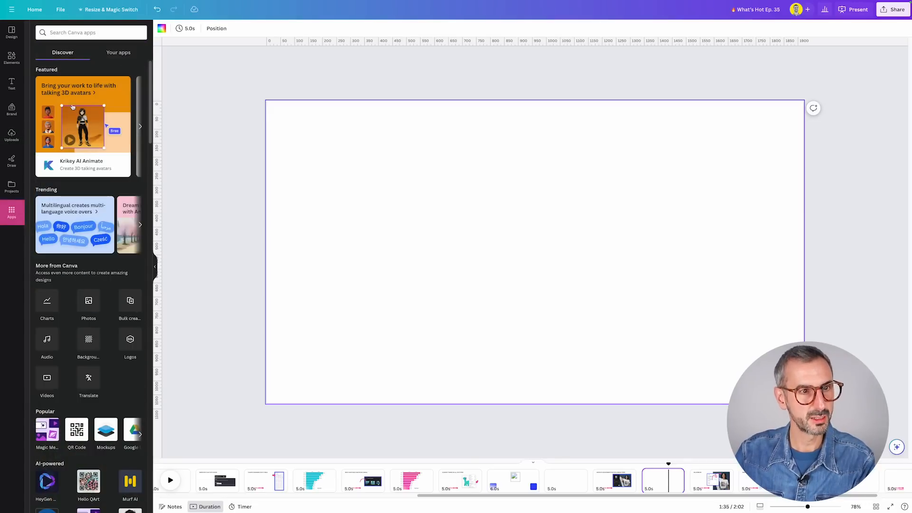
left_click(90, 32)
type("mocku")
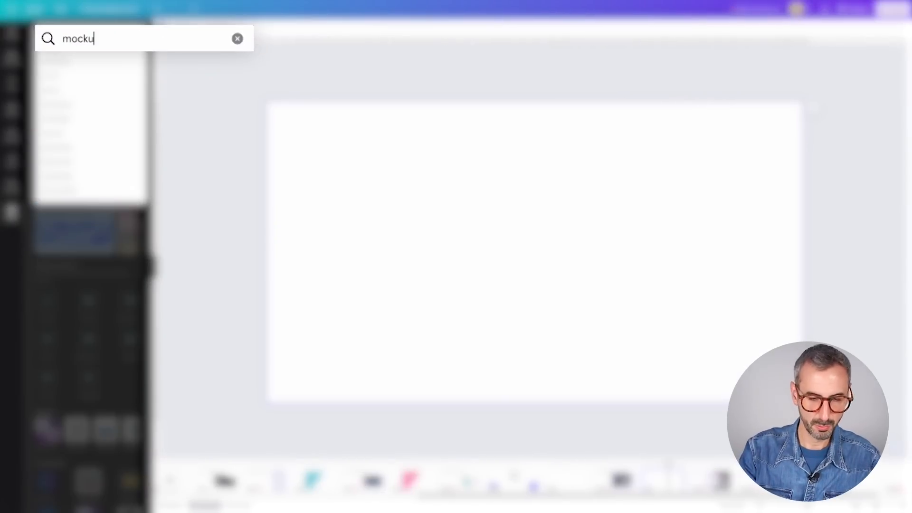
type("p")
left_click(114, 95)
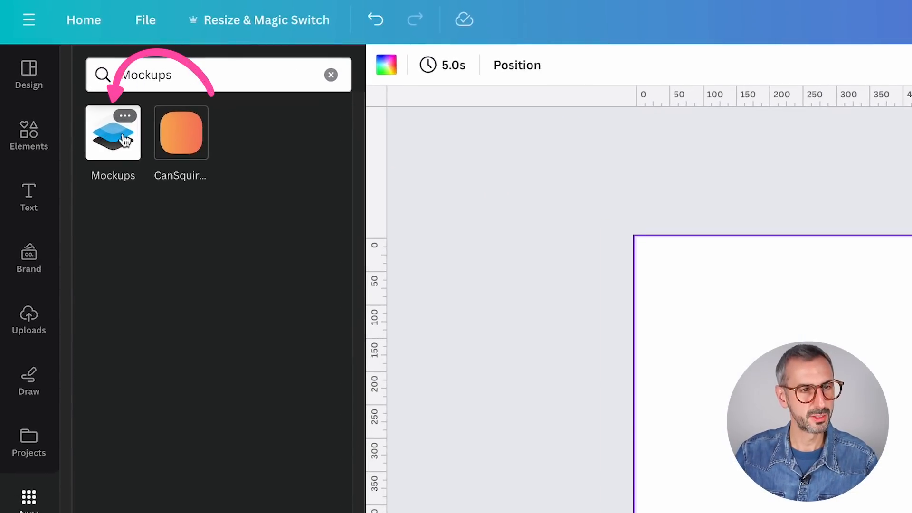
left_click(124, 141)
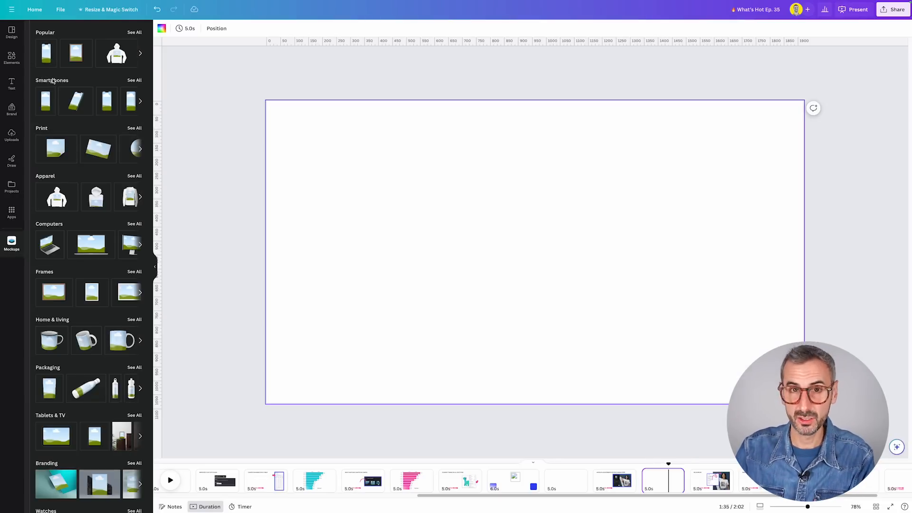
Step: Insert the Popular mockup of a woman in a white T-shirt holding a ball onto the blank page
scroll(51, 386, "down", 3)
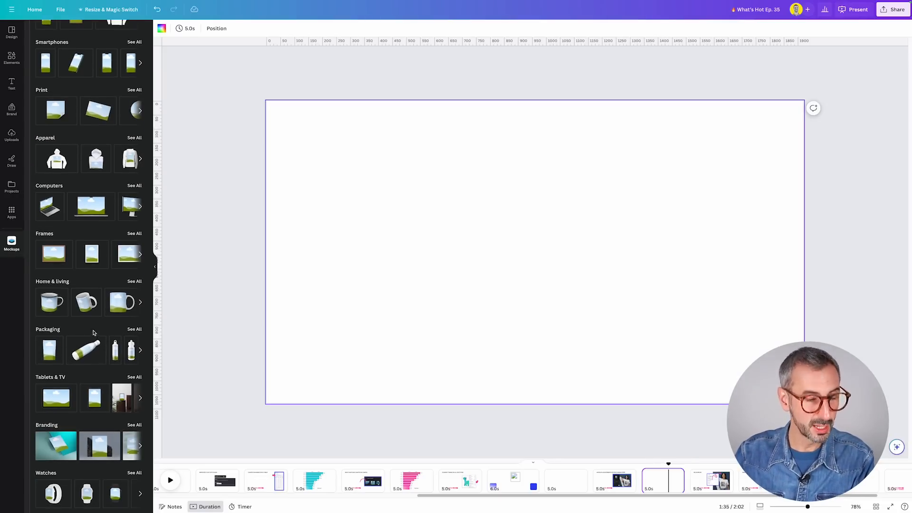
scroll(86, 345, "up", 1)
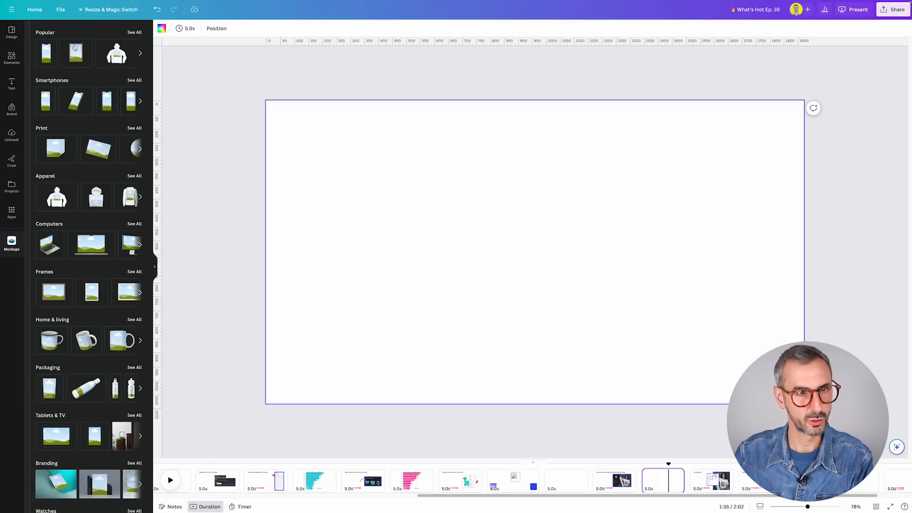
left_click(134, 32)
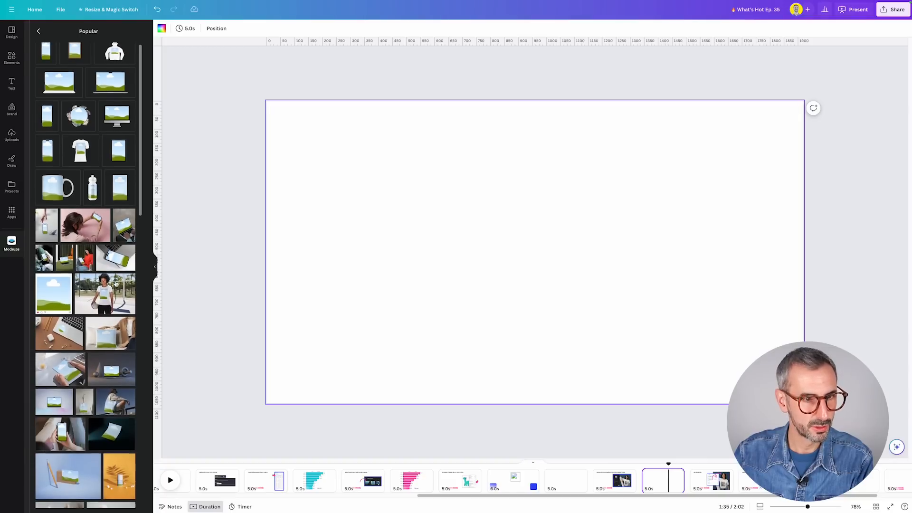
scroll(120, 288, "down", 1)
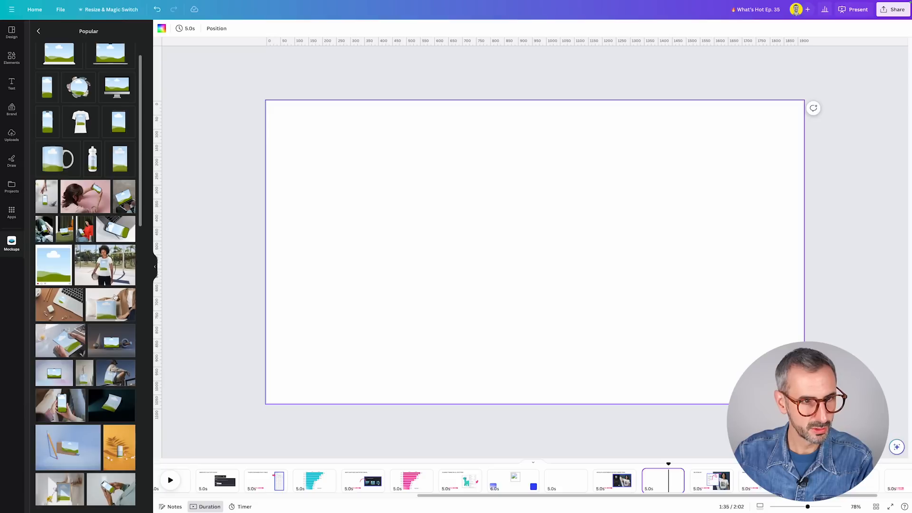
left_click(120, 289)
Step: Enlarge the T-shirt mockup and centre it on the page
left_click_drag(444, 312, 354, 375)
left_click_drag(626, 190, 709, 136)
left_click_drag(514, 267, 529, 269)
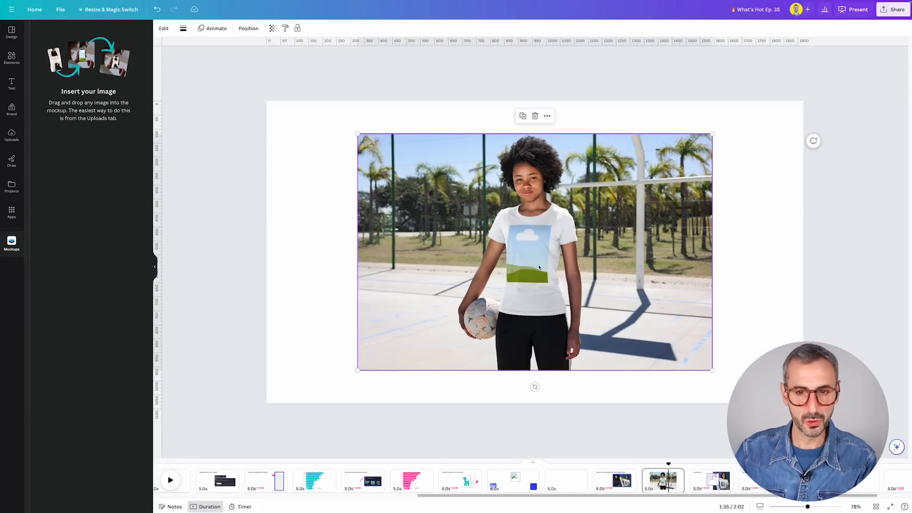
Step: Place the uploaded photo of the man with his hands on his cheeks onto the mockup's T-shirt
left_click(12, 135)
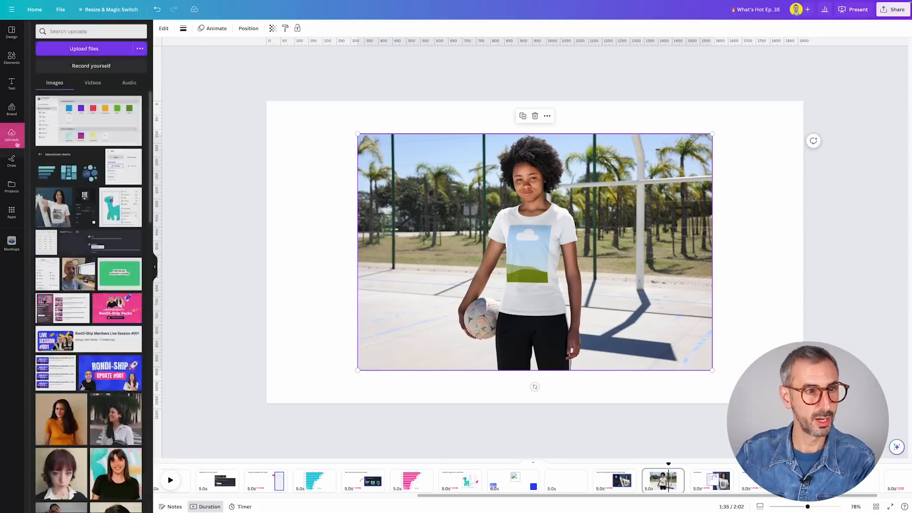
scroll(57, 204, "down", 2)
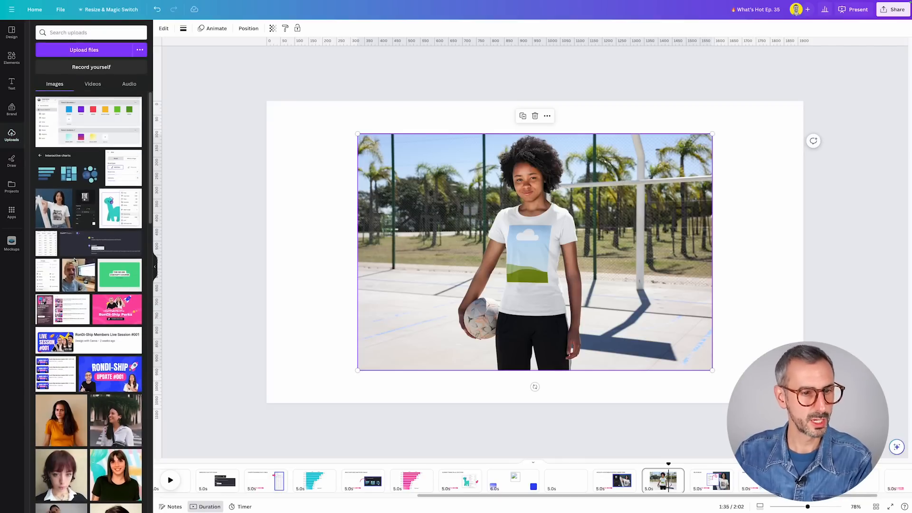
scroll(76, 254, "down", 15)
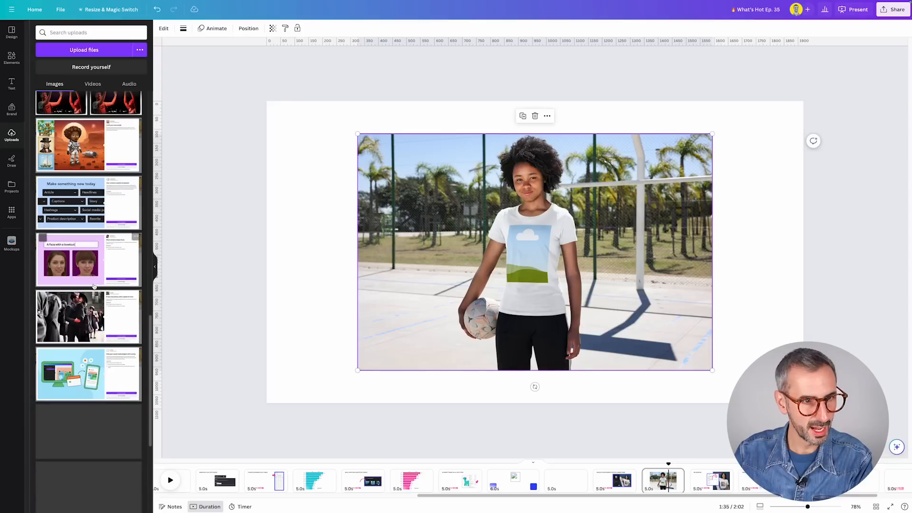
scroll(94, 287, "down", 15)
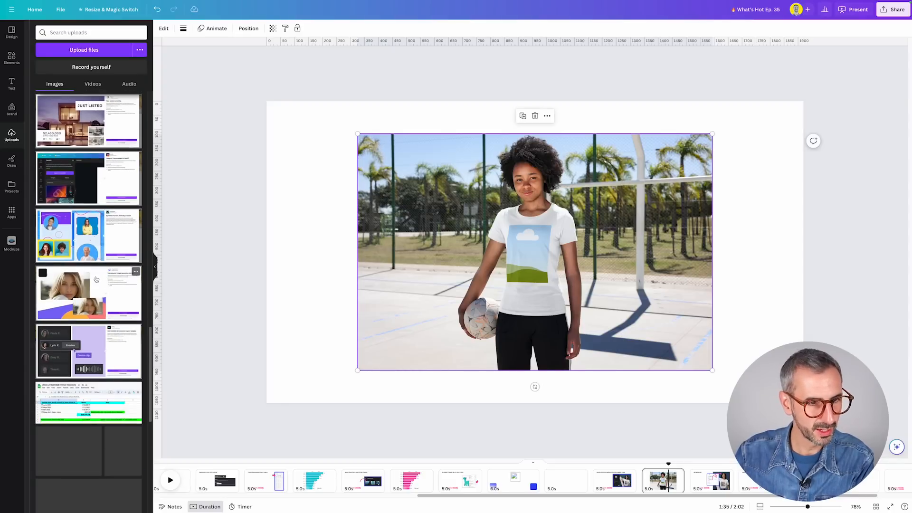
scroll(98, 278, "down", 2)
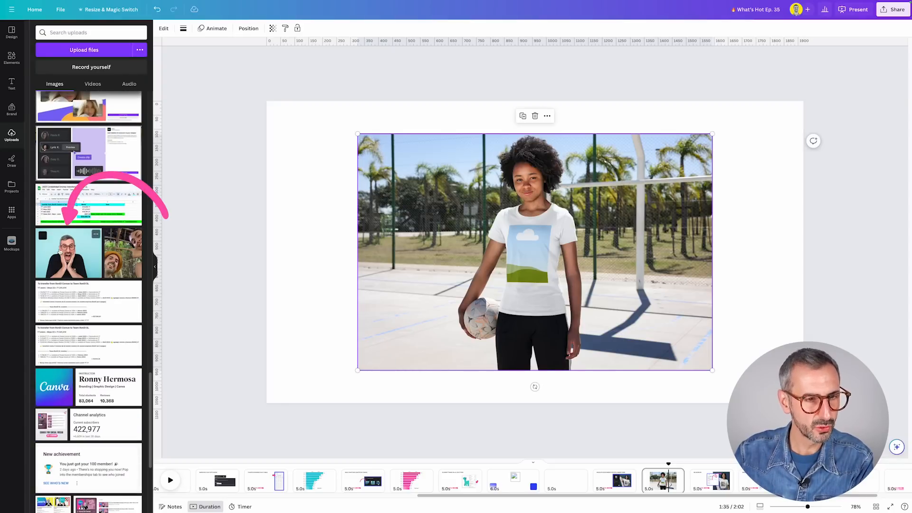
left_click_drag(60, 251, 455, 239)
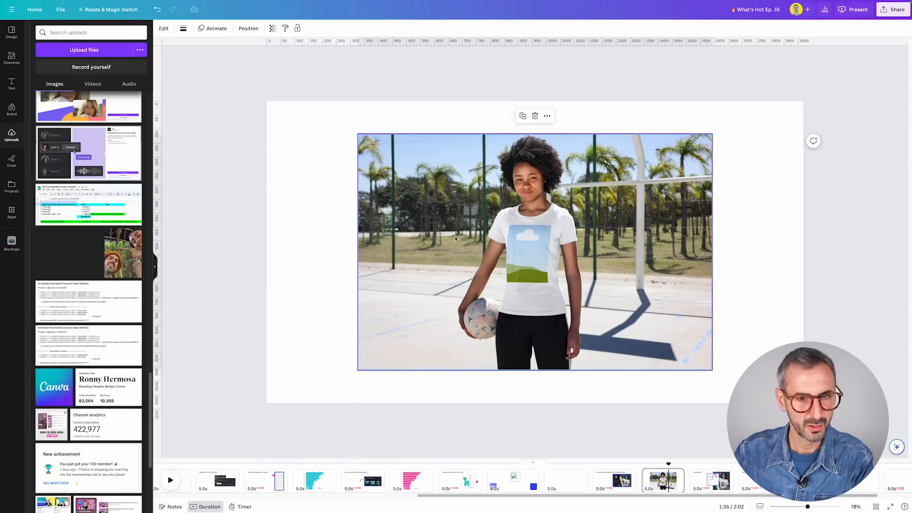
left_click_drag(408, 292, 530, 249)
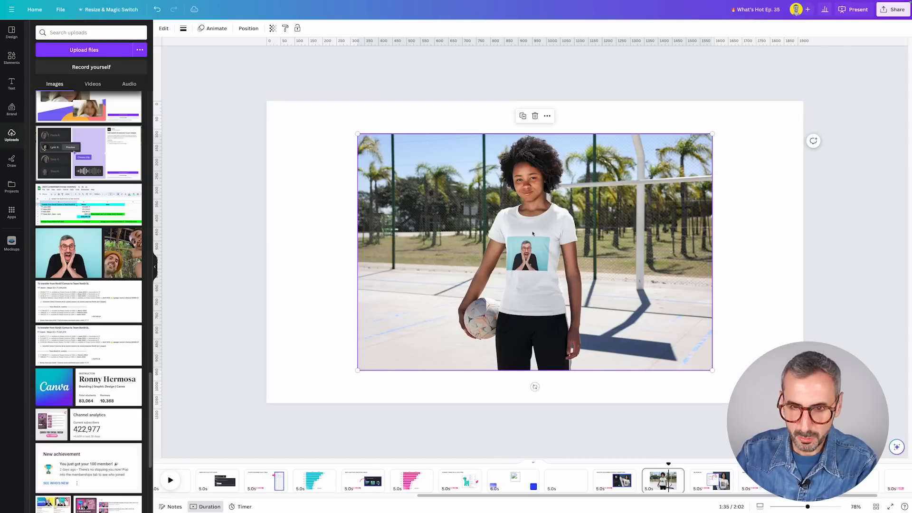
Step: Shrink the photo in the mockup's print area, apply it at the top, and reposition it near the upper left corner
left_click(164, 28)
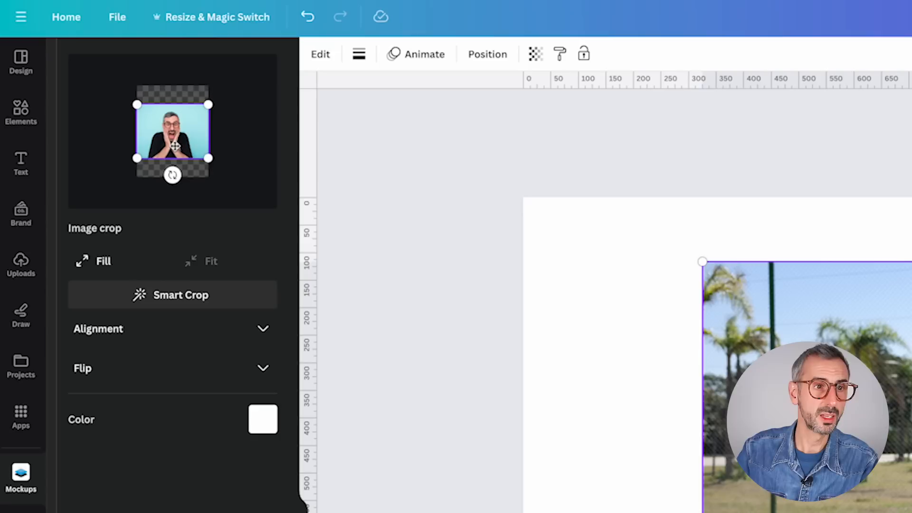
left_click_drag(207, 157, 191, 103)
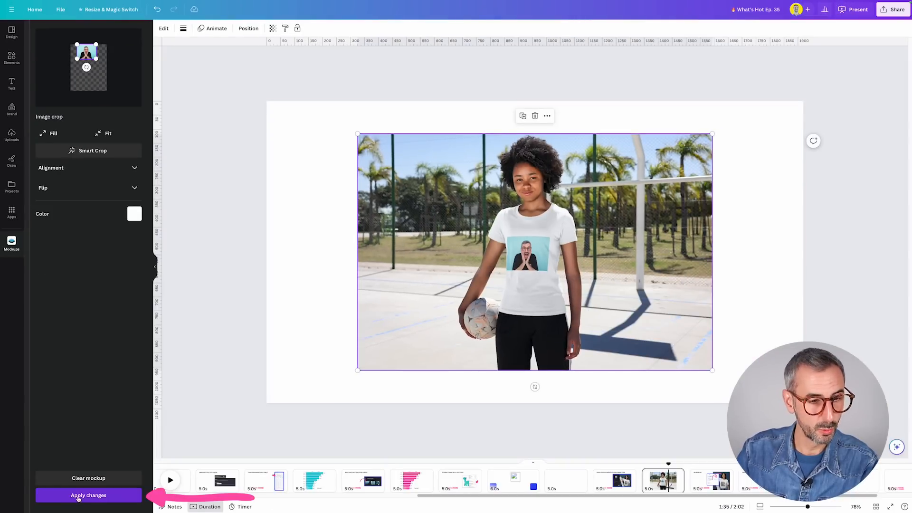
left_click(95, 496)
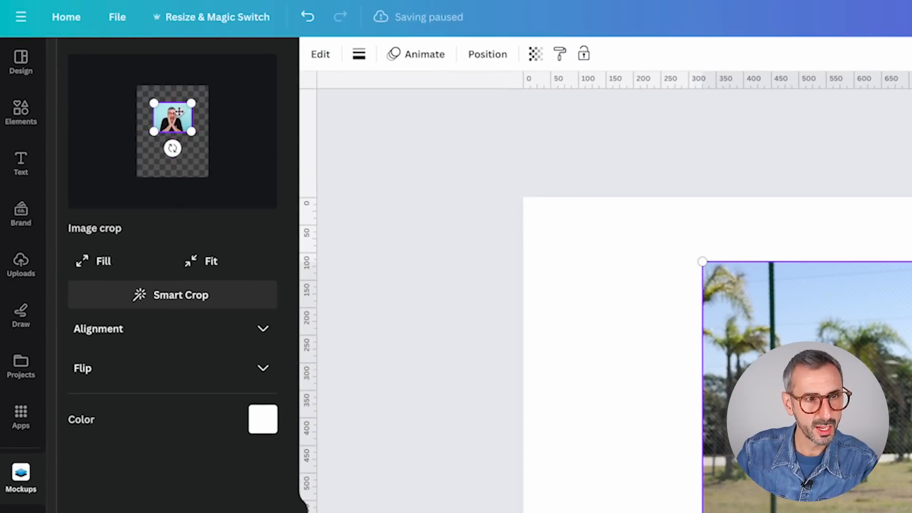
left_click_drag(93, 57, 95, 68)
left_click_drag(184, 132, 163, 113)
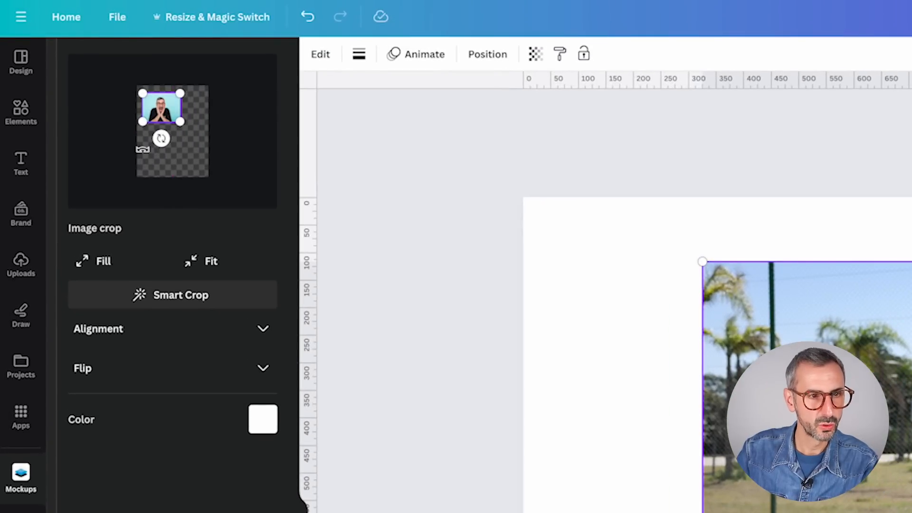
Step: Make the photo fill the T-shirt's print area and apply the changes
left_click(102, 263)
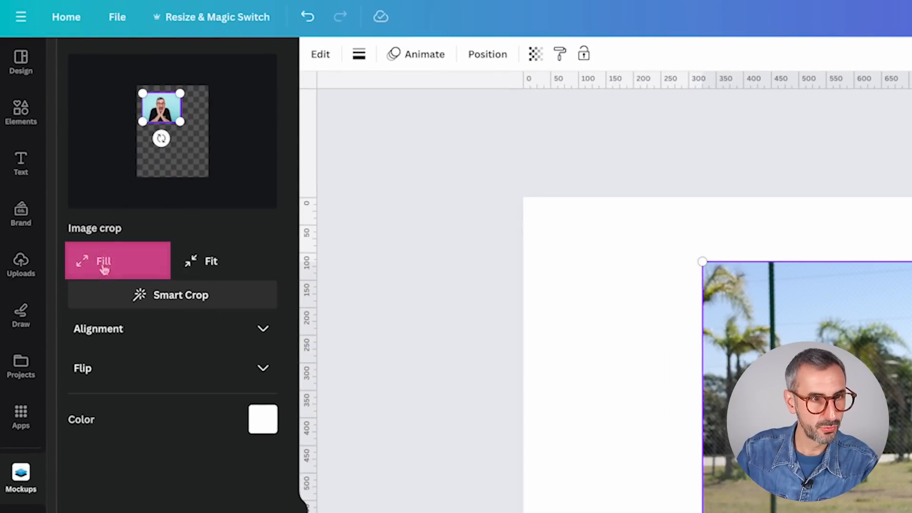
left_click_drag(182, 148, 186, 151)
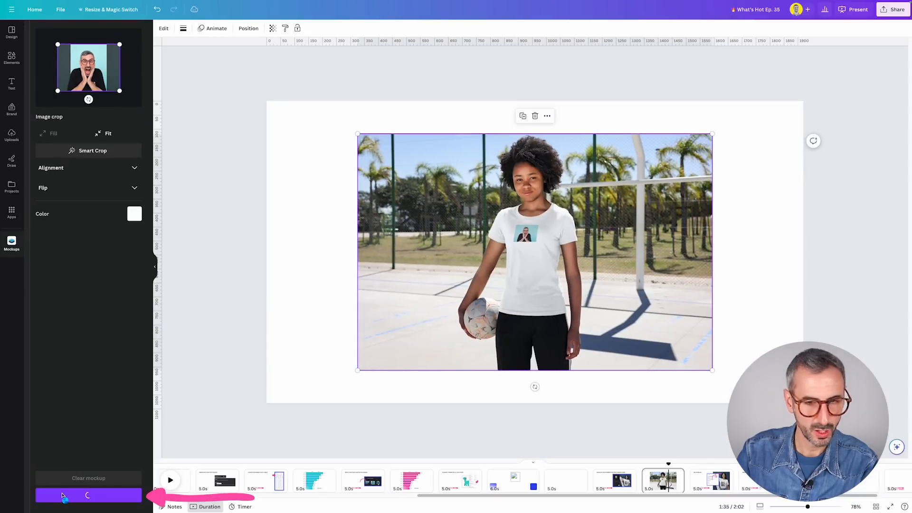
left_click(67, 495)
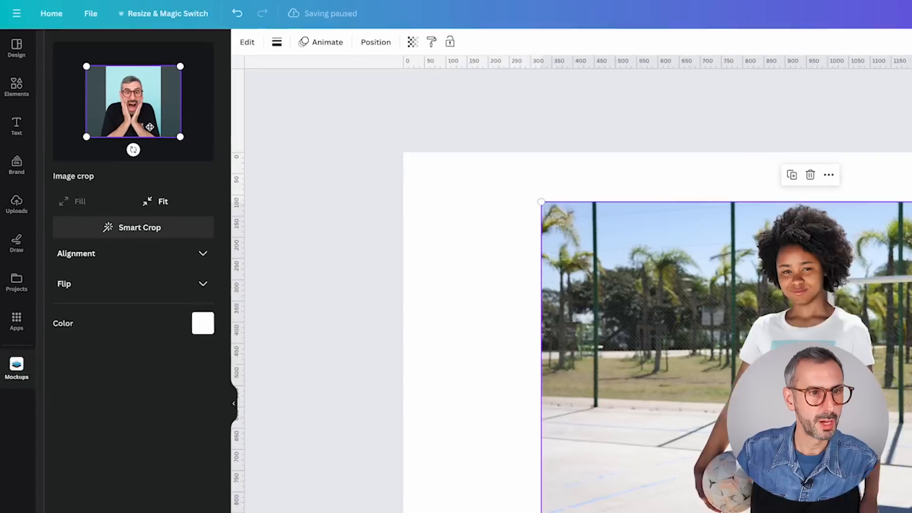
Step: Fit the photo to the print area, replace that with a Smart Crop, and apply the changes
left_click(105, 133)
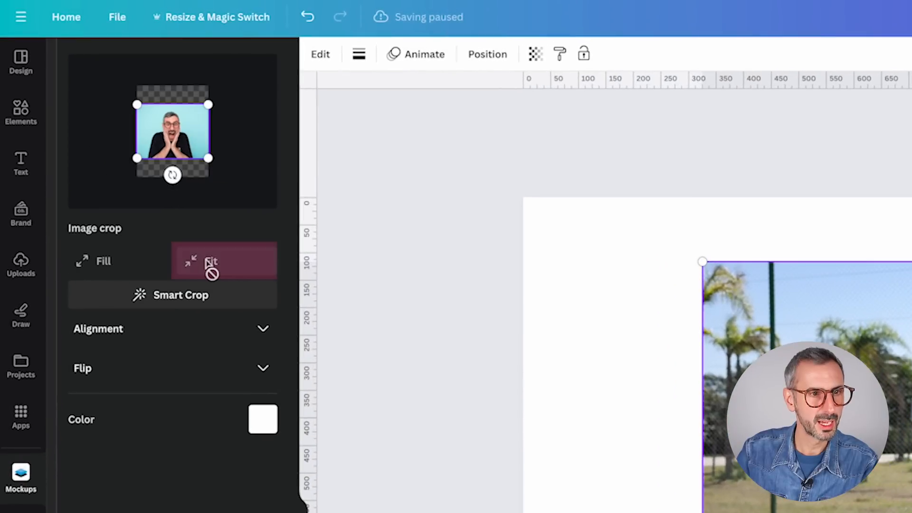
left_click(161, 304)
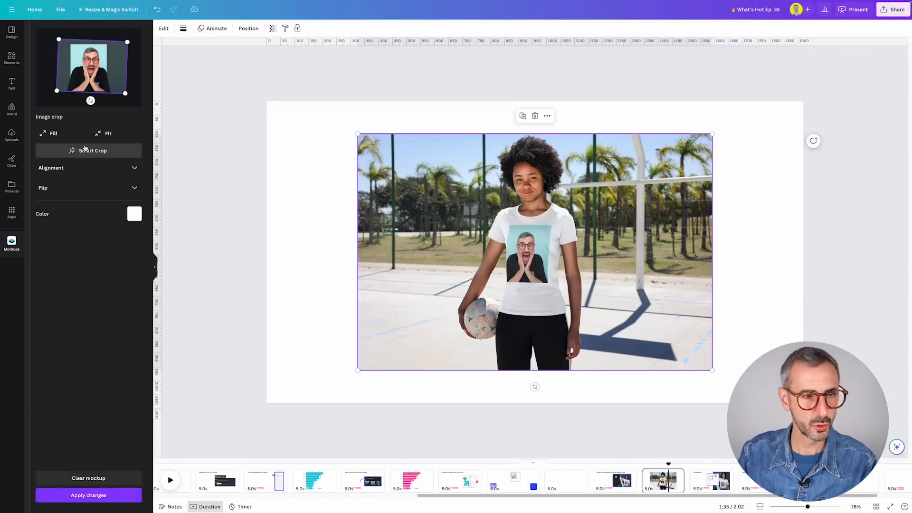
left_click(102, 494)
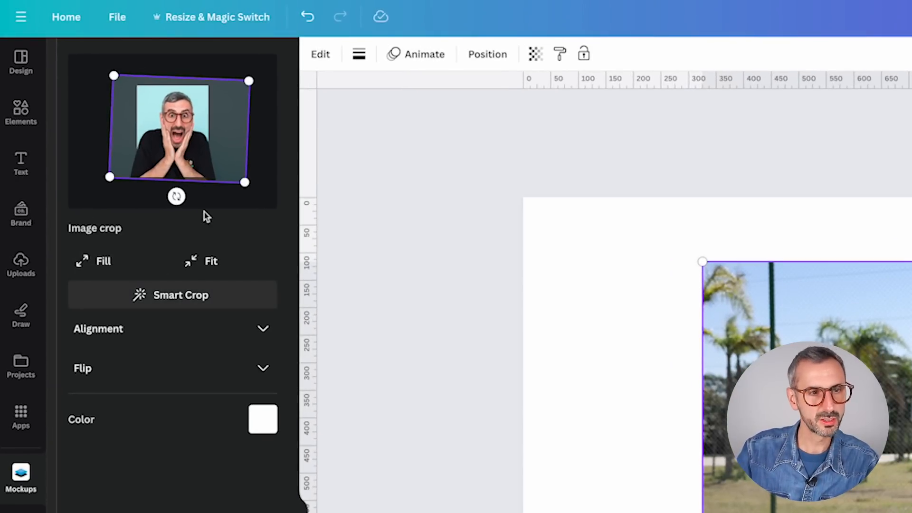
Step: Try vertical flipping on the T-shirt photo, but keep only the horizontal flip and apply it
left_click(263, 369)
left_click(140, 409)
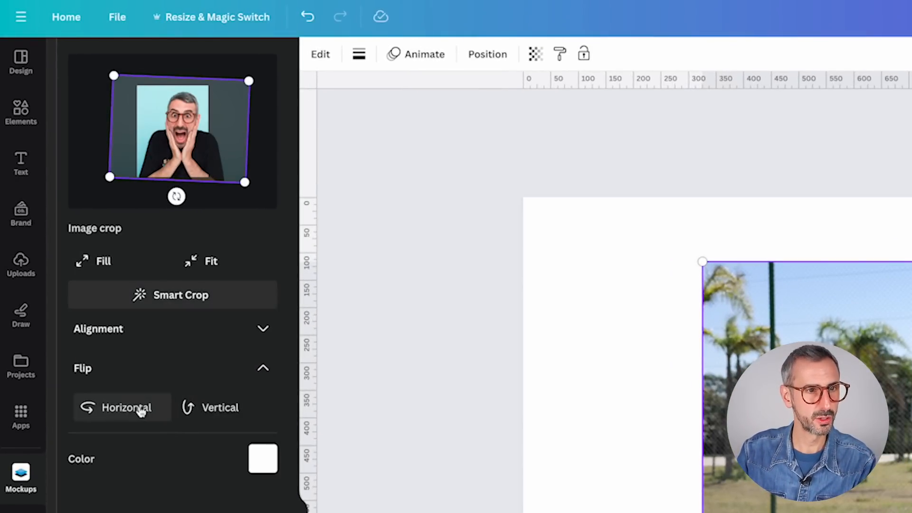
left_click(203, 407)
left_click(197, 407)
left_click(112, 416)
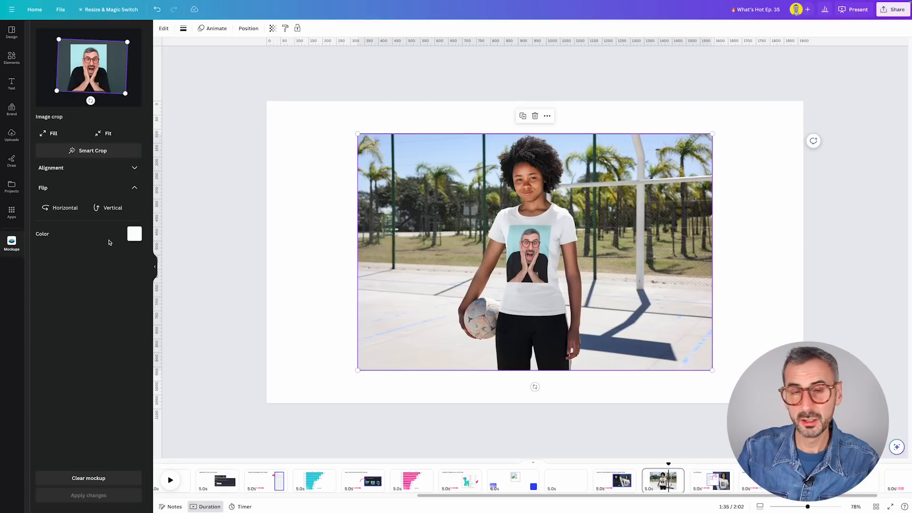
Step: Set the T-shirt colour to #B4DEE4, sampled from the photo's light blue background, and apply the changes
left_click(134, 239)
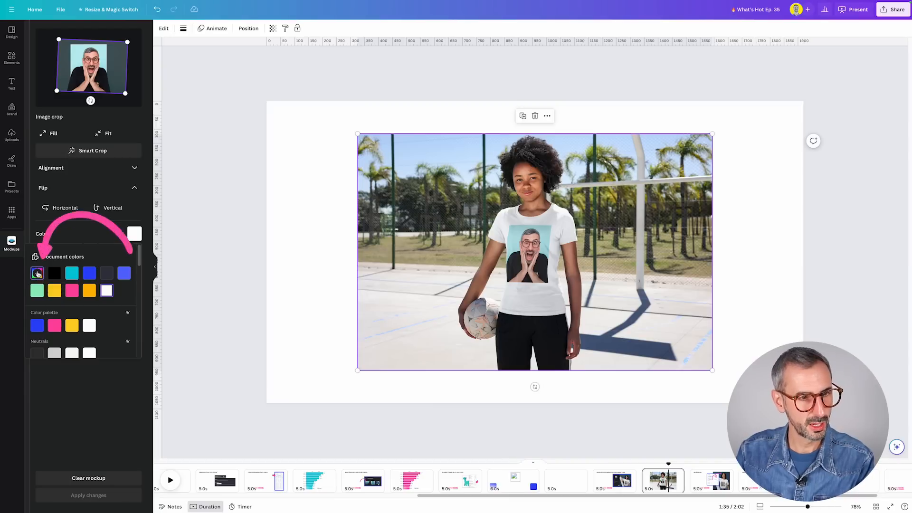
left_click(37, 273)
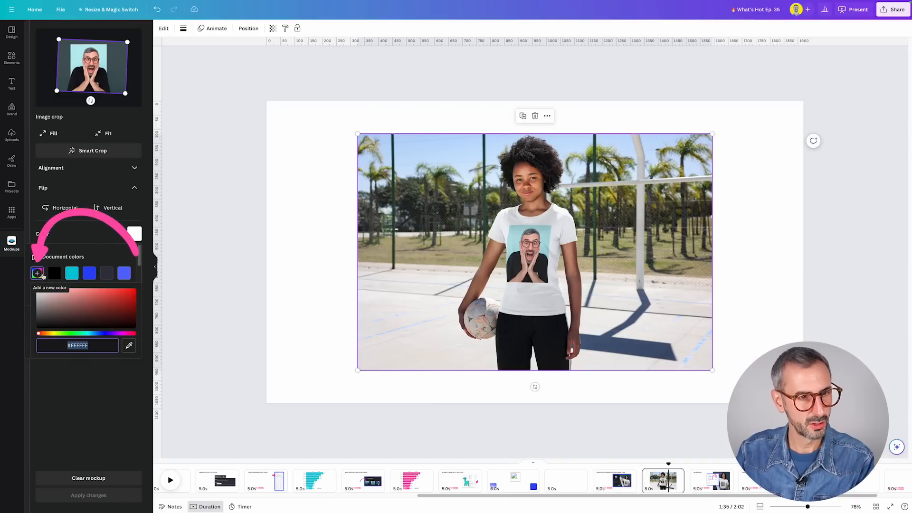
left_click(129, 347)
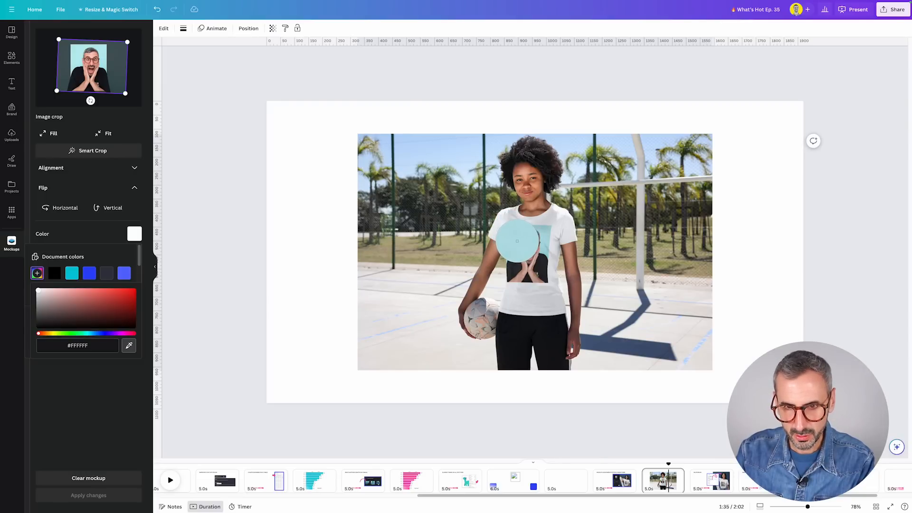
left_click(517, 241)
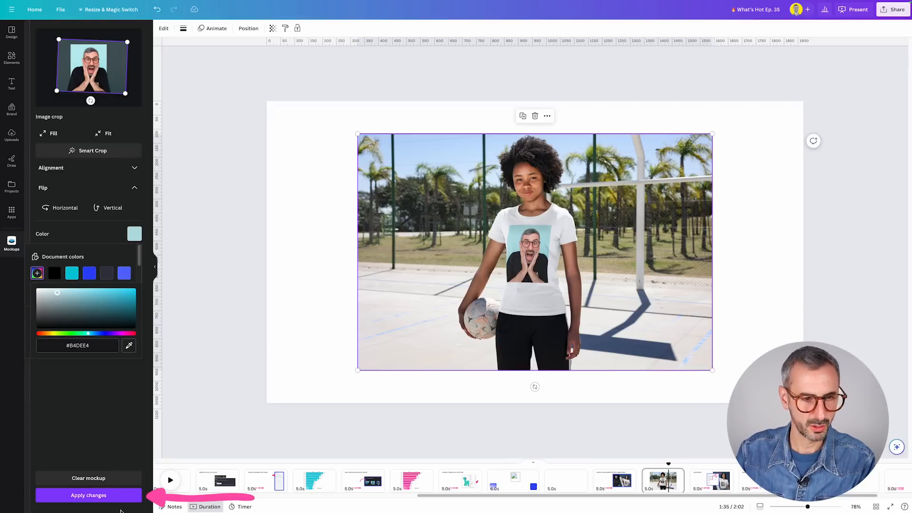
left_click(116, 495)
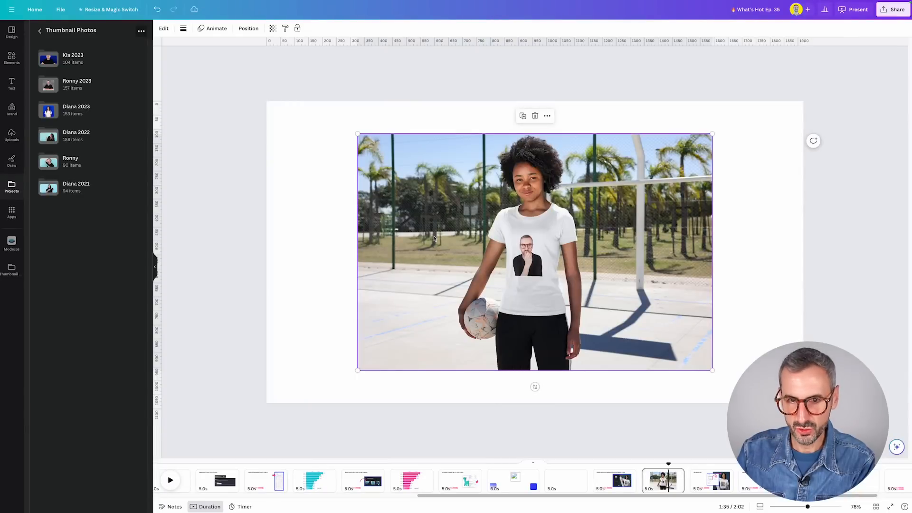
Step: Smart-crop the portrait printed on the T-shirt mockup, set the T-shirt colour to yellow, and apply the changes
left_click(167, 29)
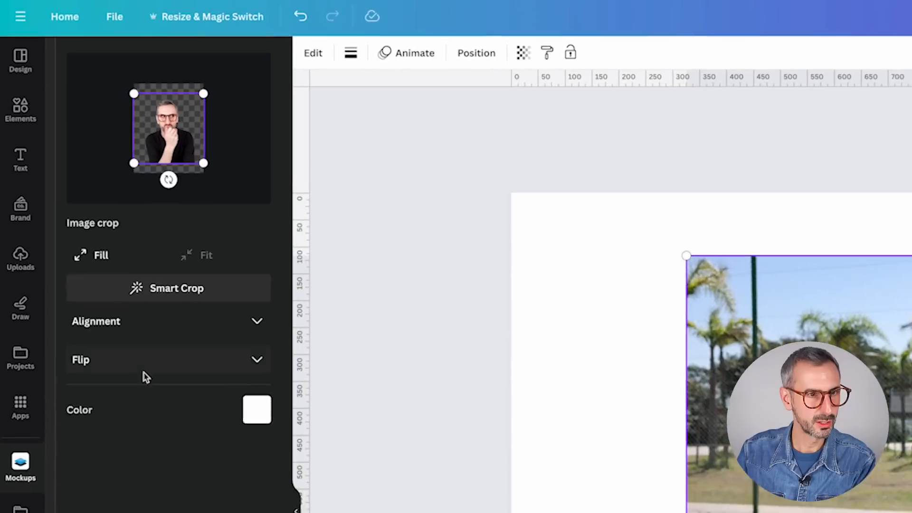
left_click(70, 151)
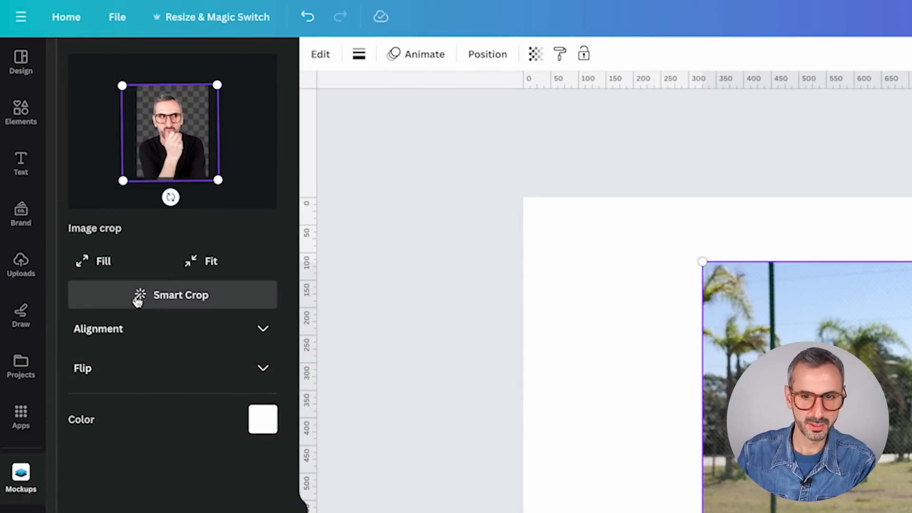
left_click(264, 420)
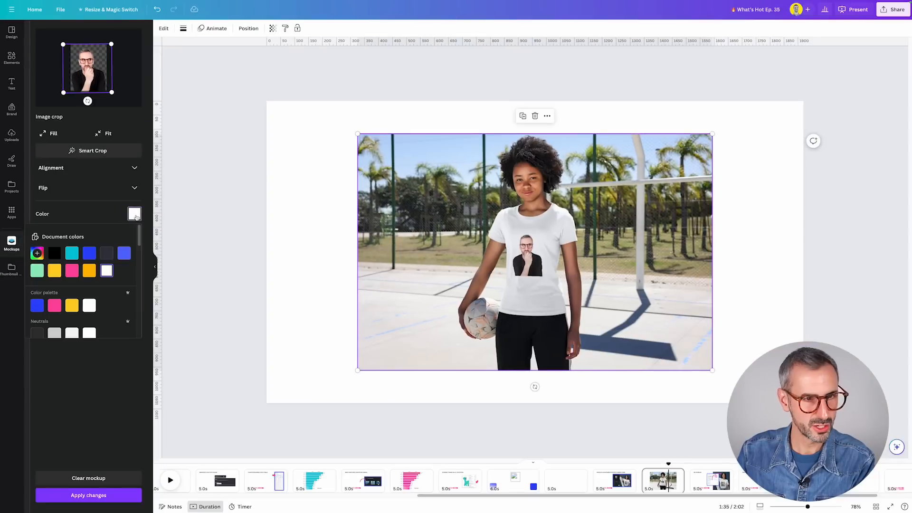
left_click(54, 270)
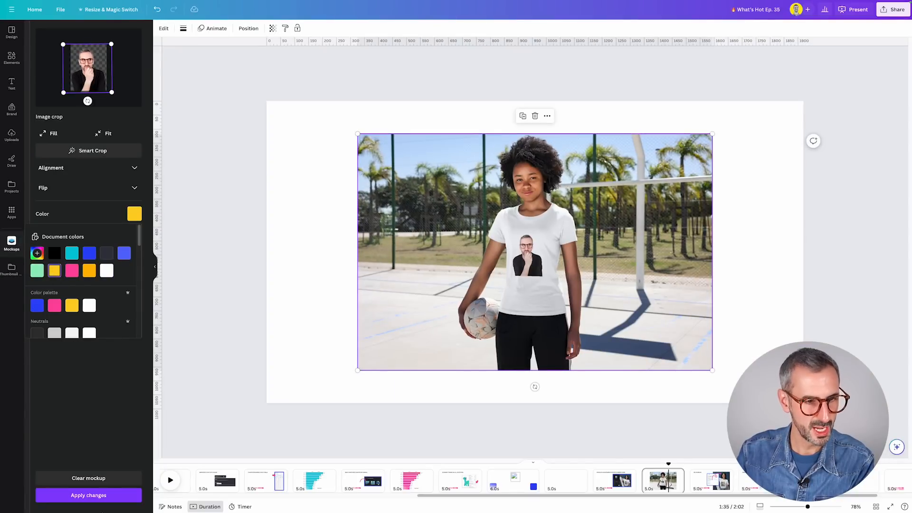
left_click(88, 494)
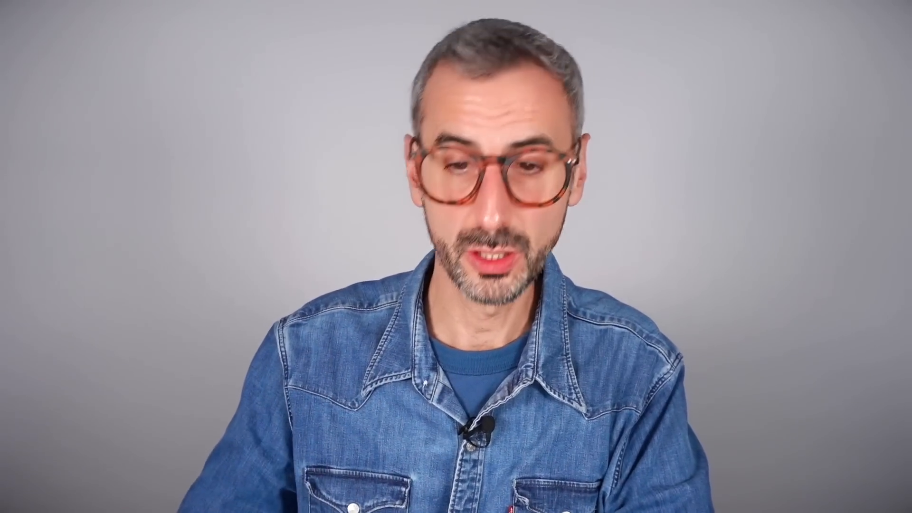
Step: Add the uploaded photo of the woman in the hamster T-shirt to the blank page and enlarge it
left_click(11, 136)
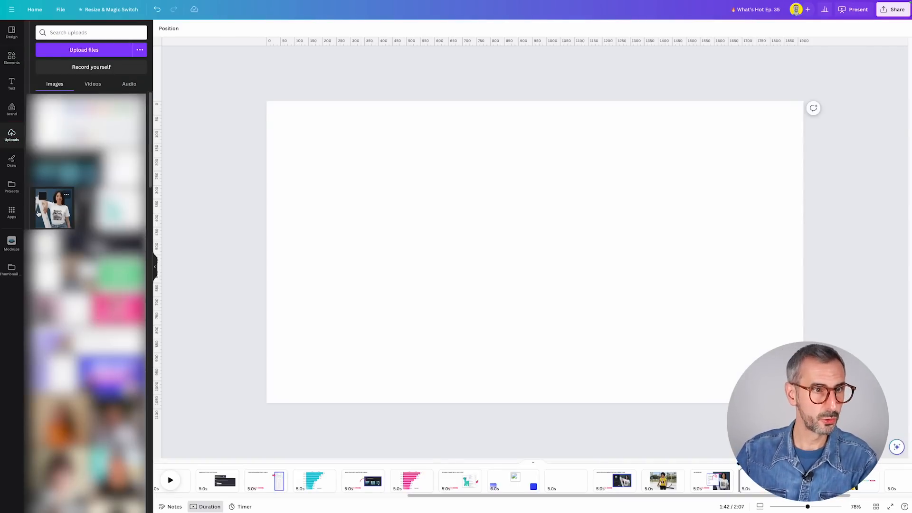
left_click(64, 218)
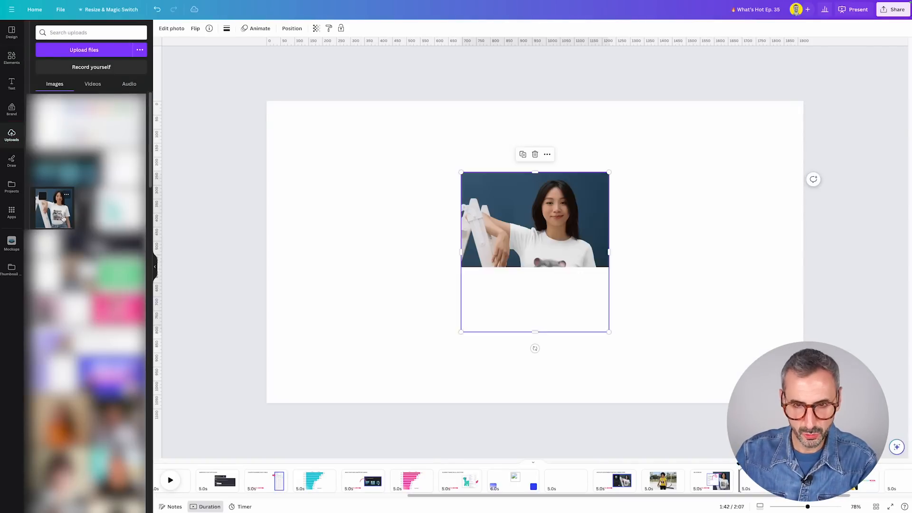
left_click_drag(460, 333, 414, 365)
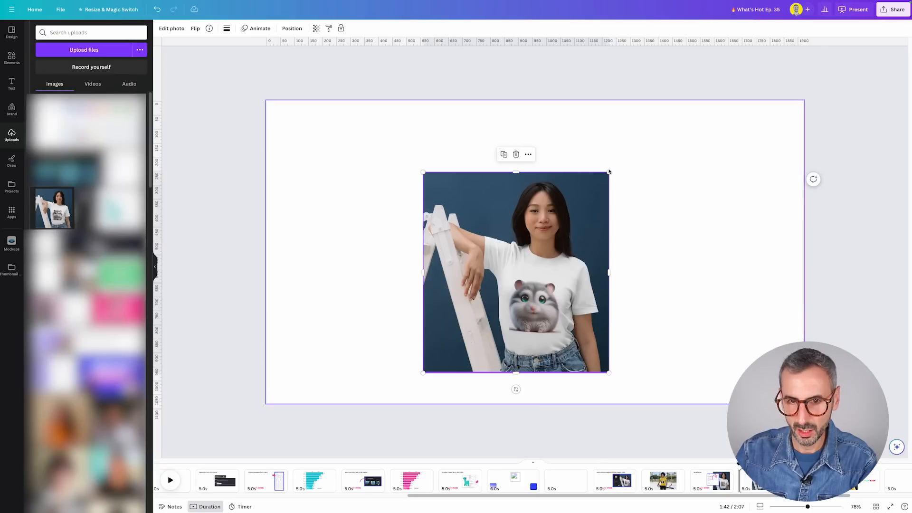
left_click_drag(609, 172, 644, 135)
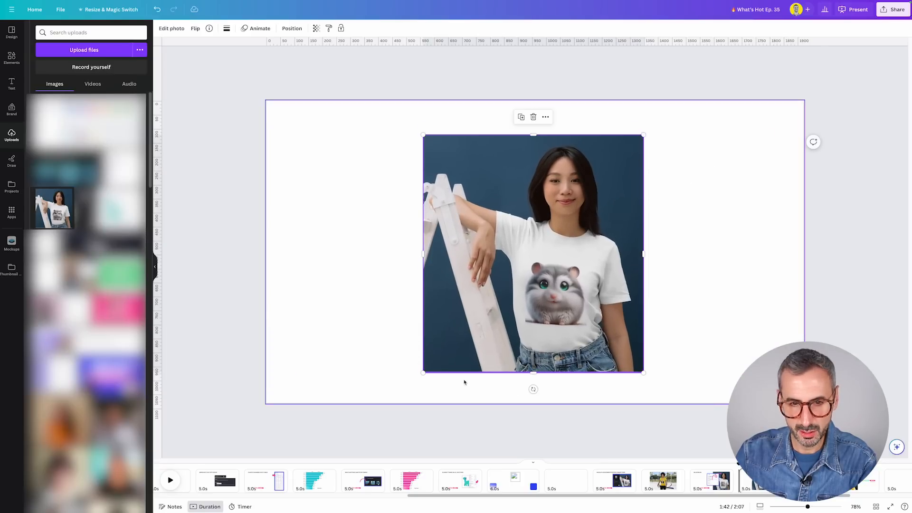
left_click(648, 187)
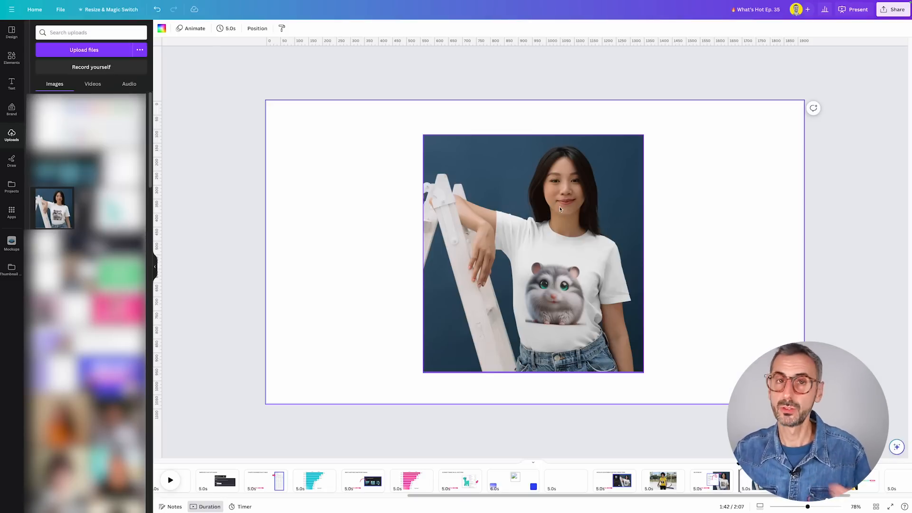
Step: Open the Blur effect for the photo of the woman in the hamster T-shirt
left_click(527, 232)
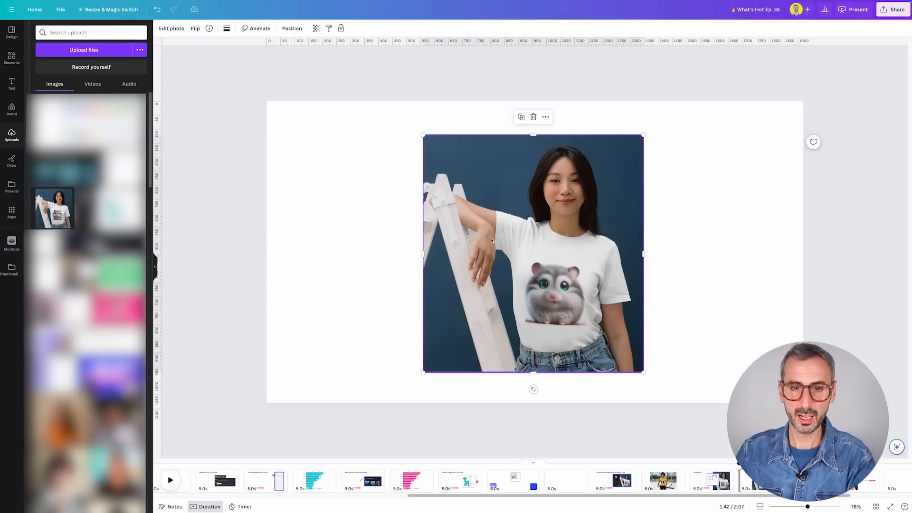
left_click(172, 28)
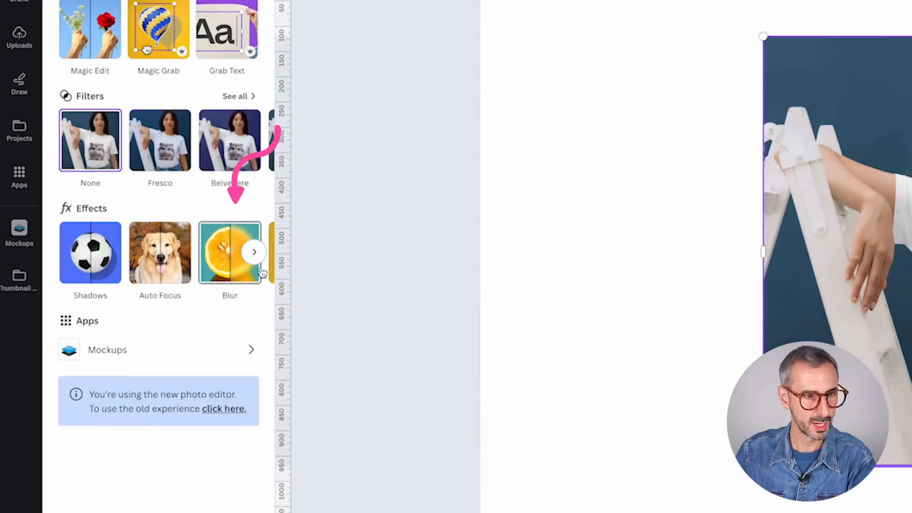
left_click(230, 273)
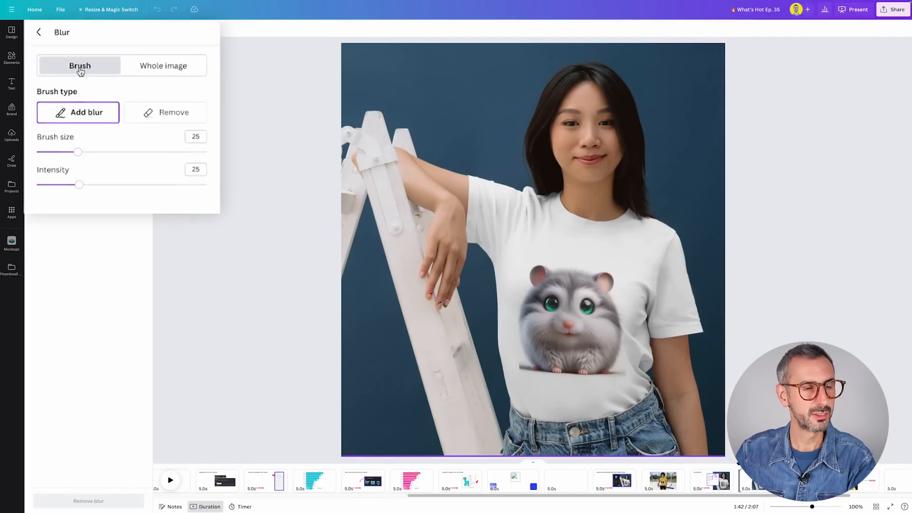
Step: Try the whole-image blur mode and its intensity setting, and return to brush blurring
left_click(172, 69)
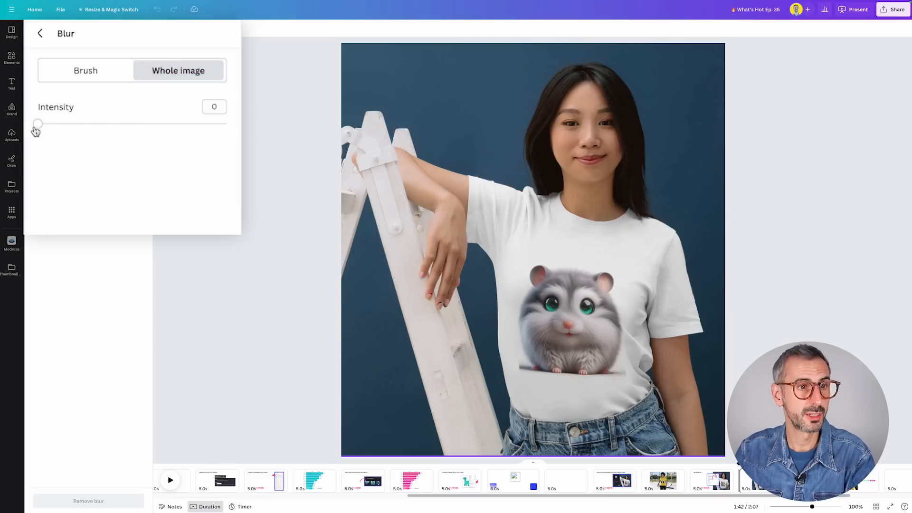
mouse_move(36, 131)
left_mouse_down()
mouse_move(142, 133)
mouse_move(34, 123)
left_mouse_up()
left_click(79, 72)
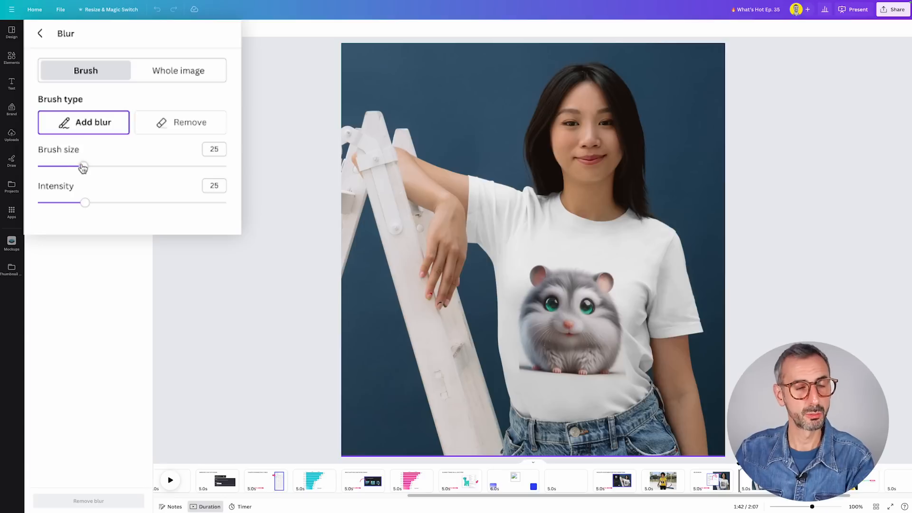
Step: Try brushing blur over the woman's face with brush size 100 and intensity 25
left_click(70, 128)
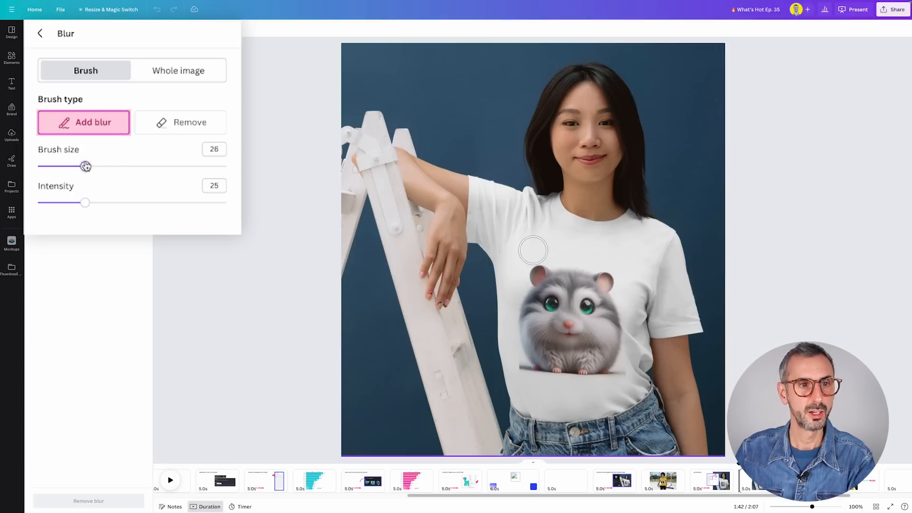
left_click_drag(84, 165, 239, 167)
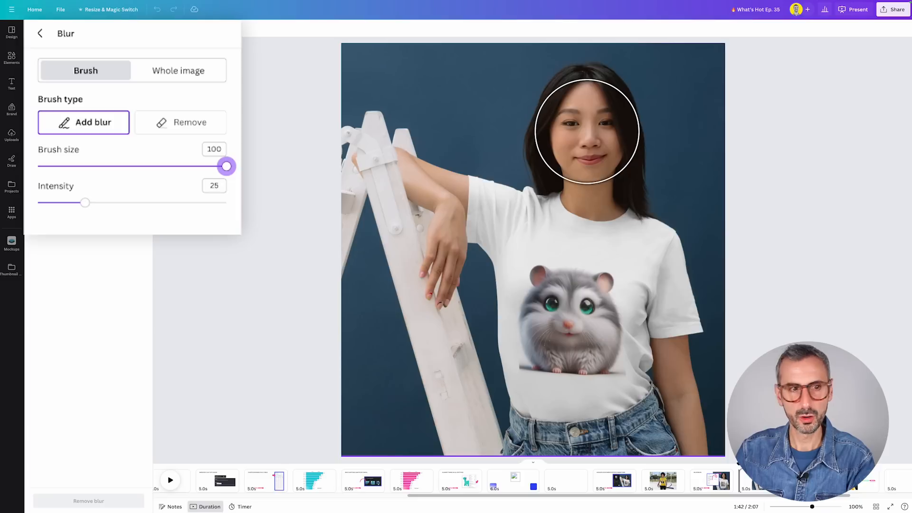
left_click(587, 131)
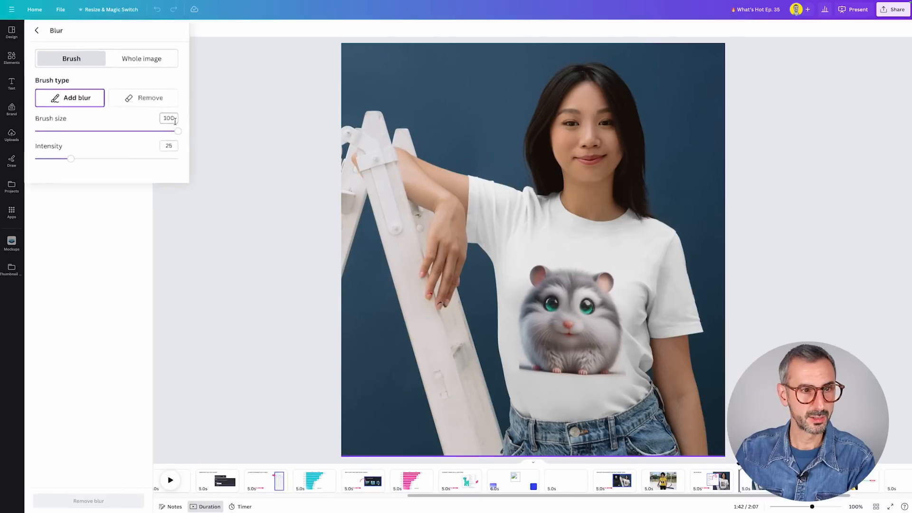
Step: Blur the woman's face at intensity 100 with the brush, and remove all blur from the photo
left_click_drag(79, 206, 228, 203)
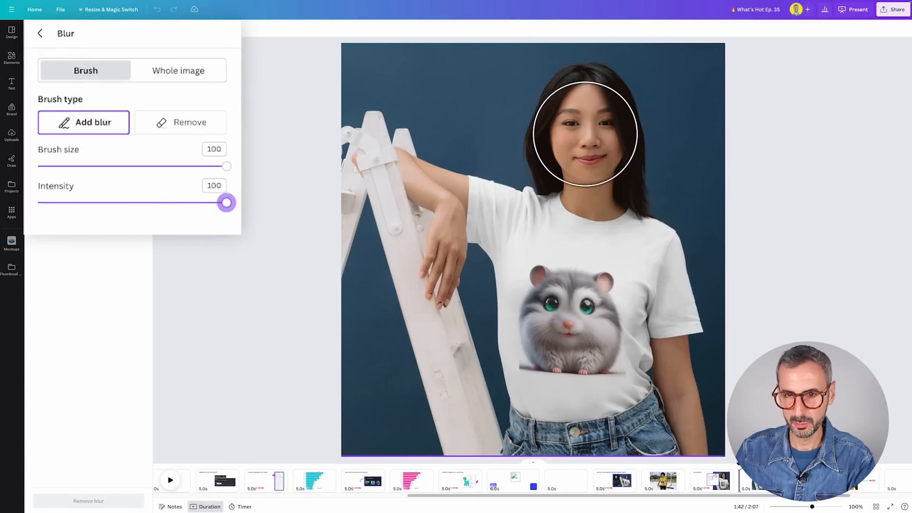
mouse_move(586, 143)
left_mouse_down()
mouse_move(587, 135)
mouse_move(596, 142)
mouse_move(573, 48)
mouse_move(575, 143)
mouse_move(611, 71)
mouse_move(610, 102)
mouse_move(589, 119)
left_mouse_up()
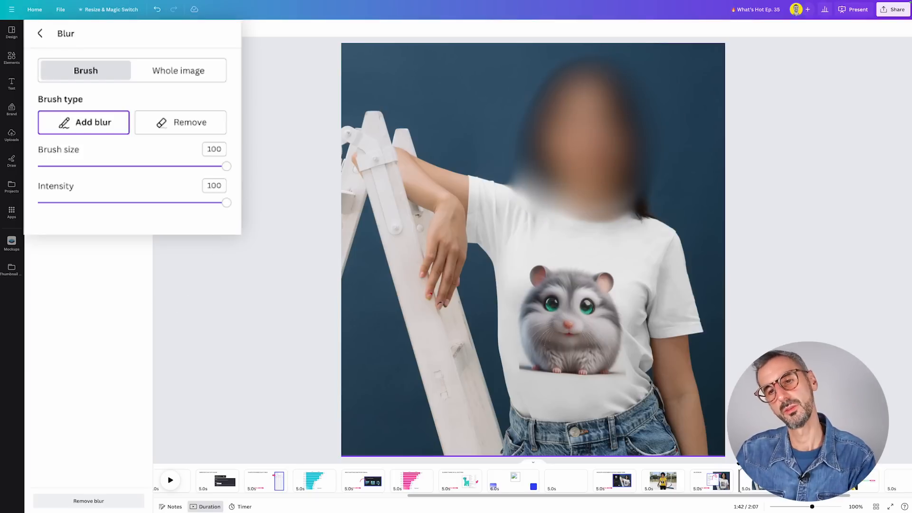
mouse_move(456, 512)
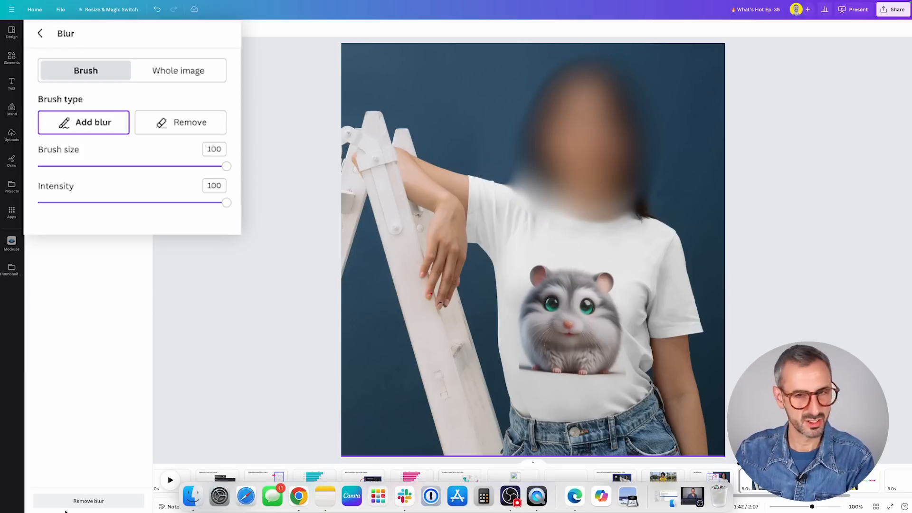
left_click(85, 501)
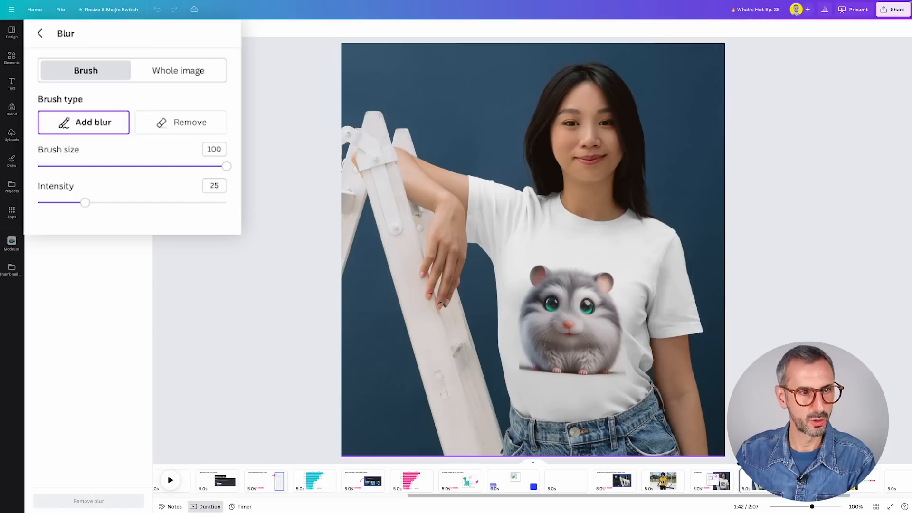
Step: Blur the hamster print on the T-shirt with brush size 63 and intensity 59
left_click_drag(84, 210, 196, 219)
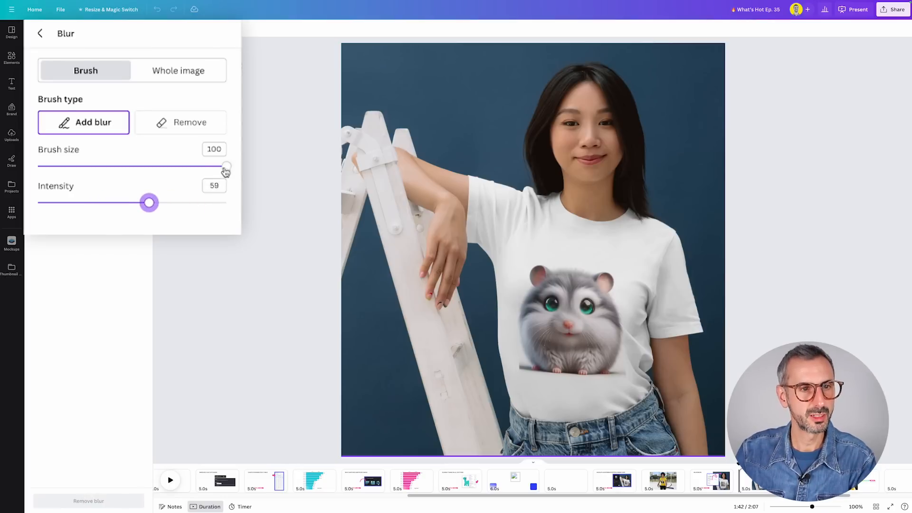
mouse_move(226, 170)
left_mouse_down()
mouse_move(138, 166)
mouse_move(155, 166)
left_mouse_up()
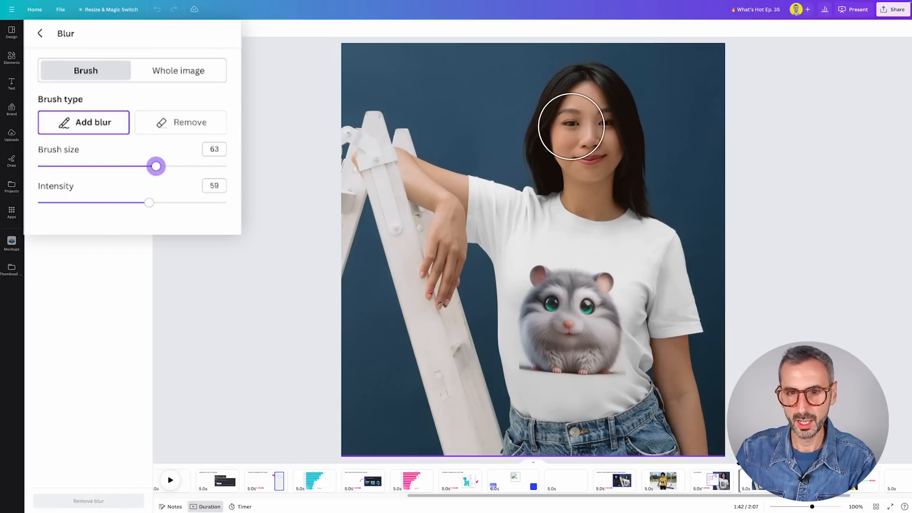
mouse_move(560, 332)
left_mouse_down()
mouse_move(581, 300)
mouse_move(554, 322)
mouse_move(576, 326)
mouse_move(551, 311)
mouse_move(547, 337)
left_mouse_up()
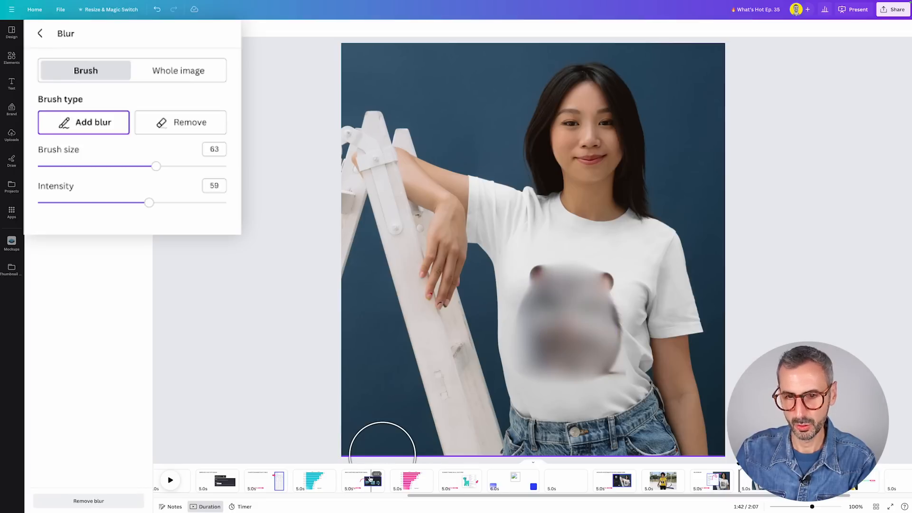
Step: Erase the blur from the hamster print with the Remove brush at size 63 and intensity 100
left_click(195, 127)
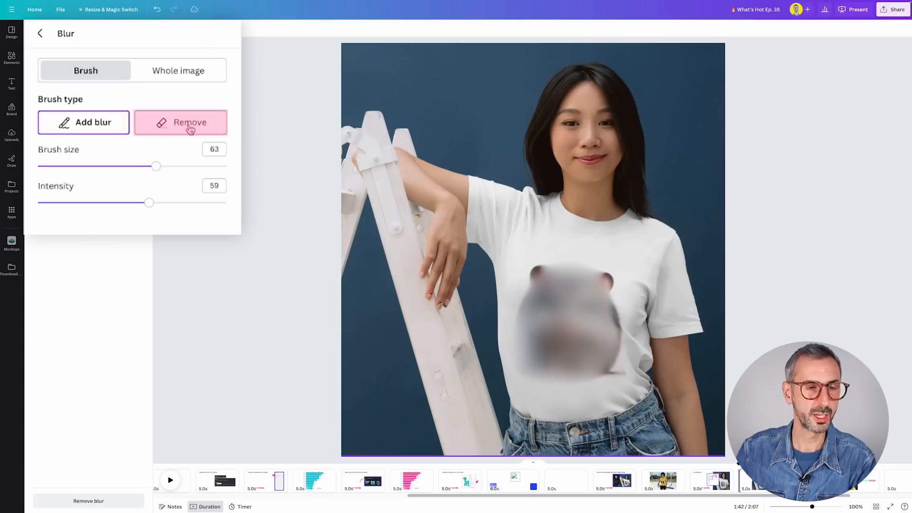
left_click(183, 126)
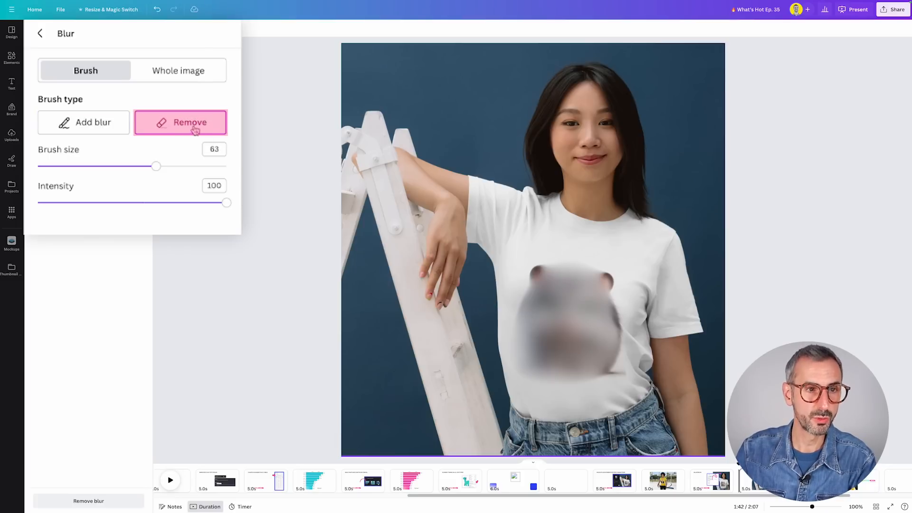
mouse_move(617, 308)
left_mouse_down()
mouse_move(554, 361)
mouse_move(546, 293)
mouse_move(573, 287)
mouse_move(589, 348)
mouse_move(563, 356)
mouse_move(572, 278)
left_mouse_up()
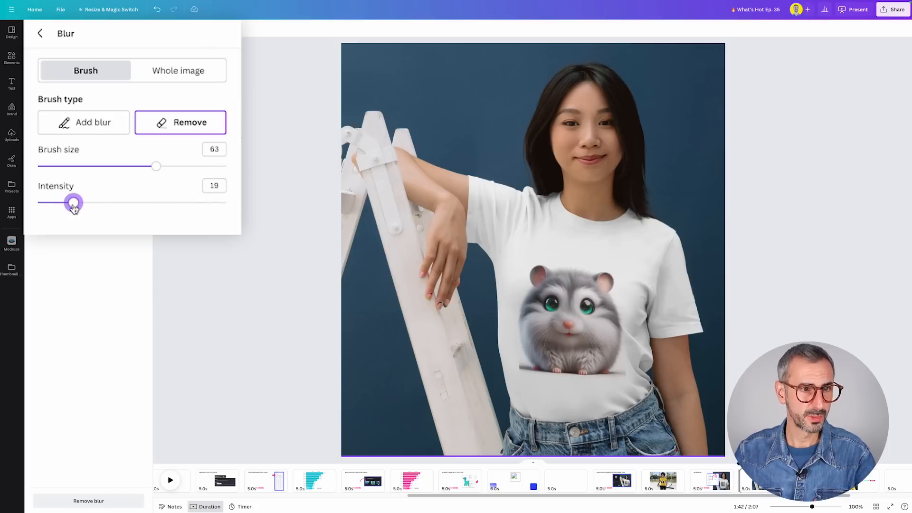
Step: Blur the woman's eyes, nose and mouth using the Add blur brush at size 19 and intensity 25
left_click_drag(156, 167, 72, 167)
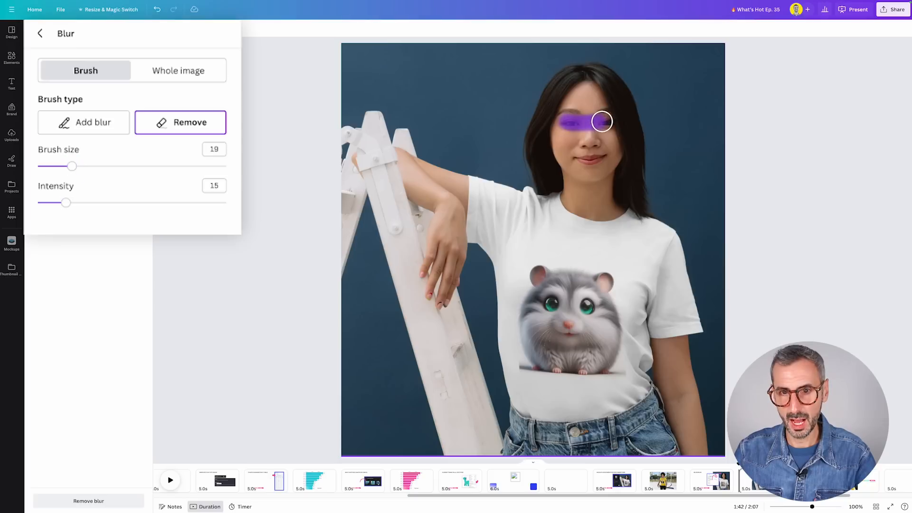
left_click_drag(571, 122, 569, 122)
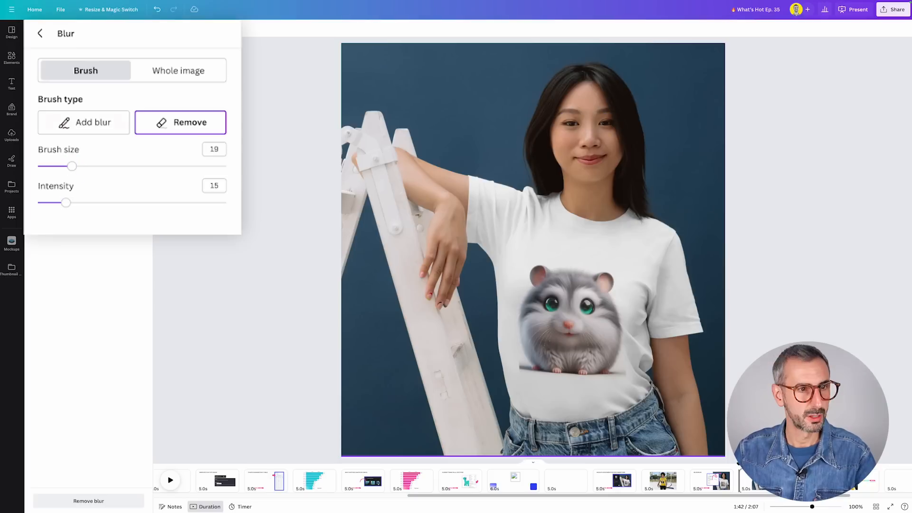
left_click(83, 123)
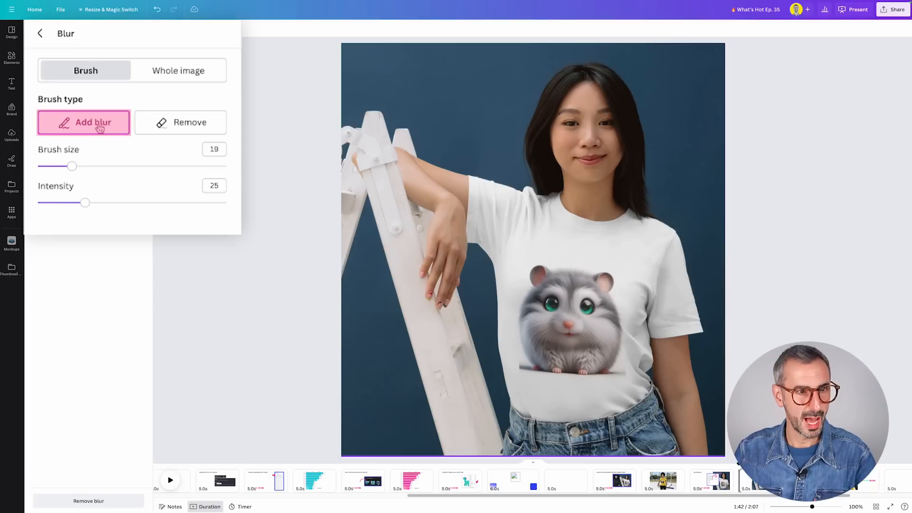
left_click_drag(591, 125, 549, 127)
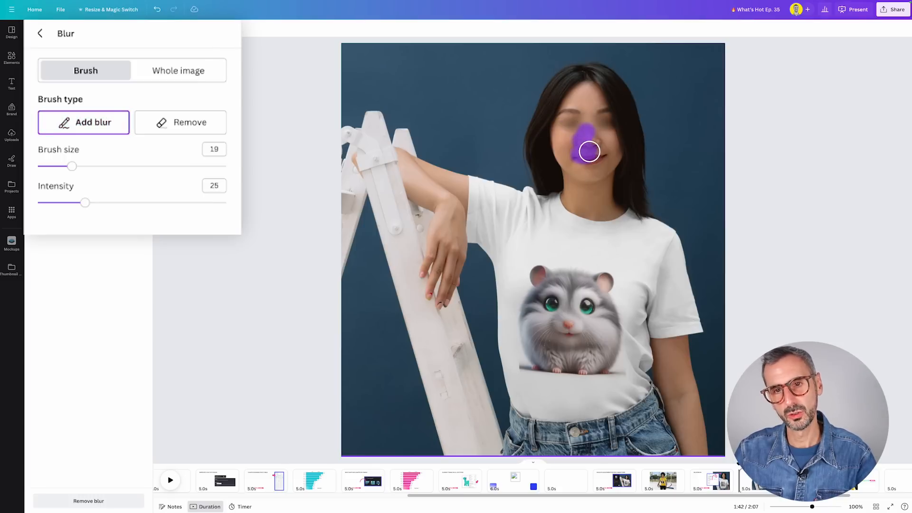
left_click_drag(597, 133, 597, 134)
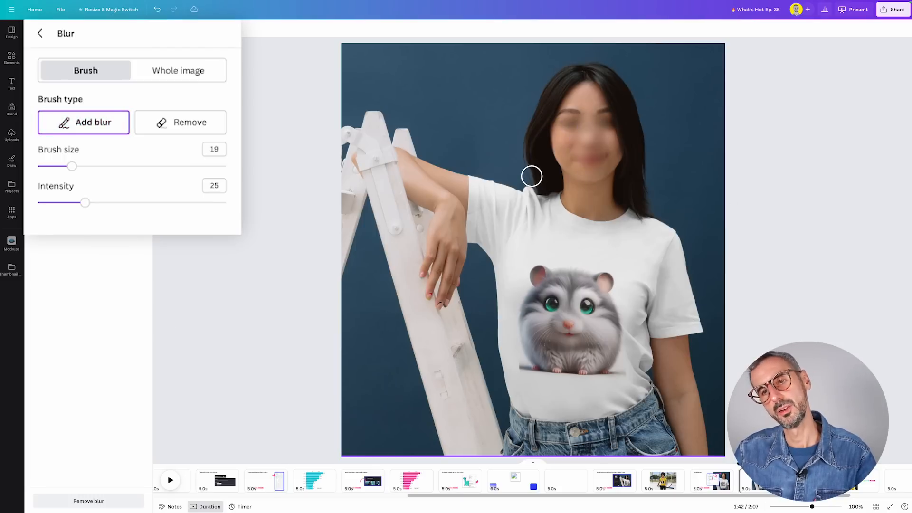
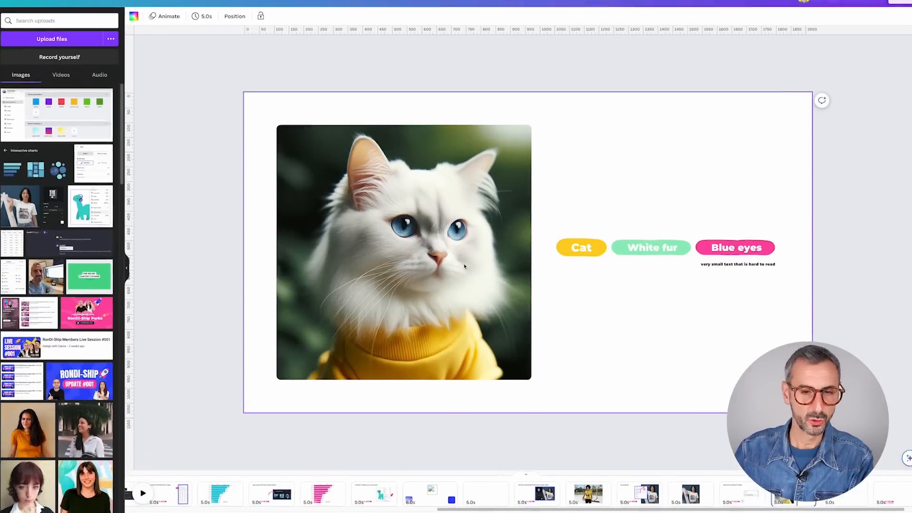
Step: Examine the cat photo and the Cat, White fur and Blue eyes labels one by one
left_click(437, 216)
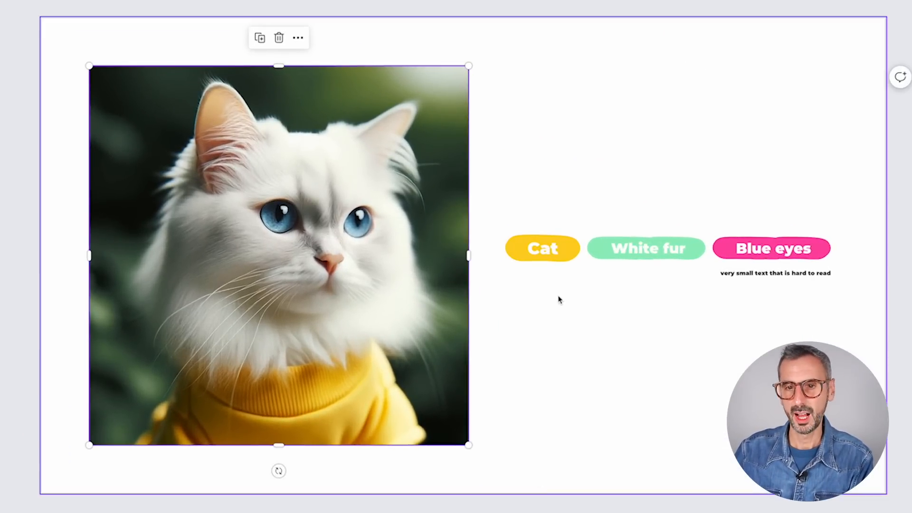
left_click(565, 248)
left_click(654, 251)
left_click(789, 249)
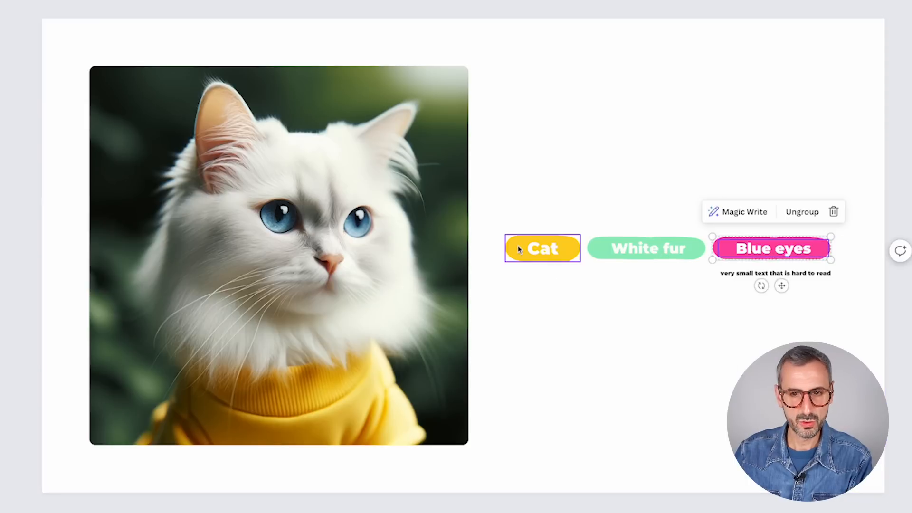
left_click(562, 349)
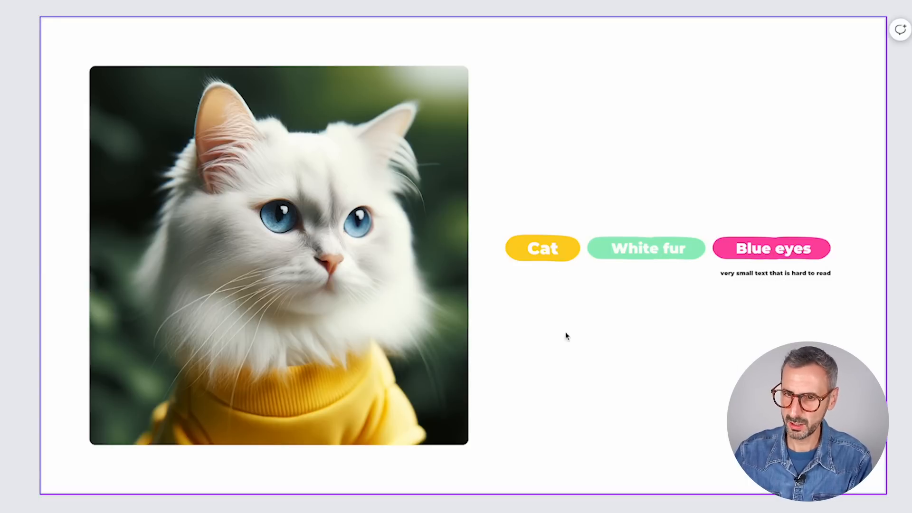
left_click(676, 246)
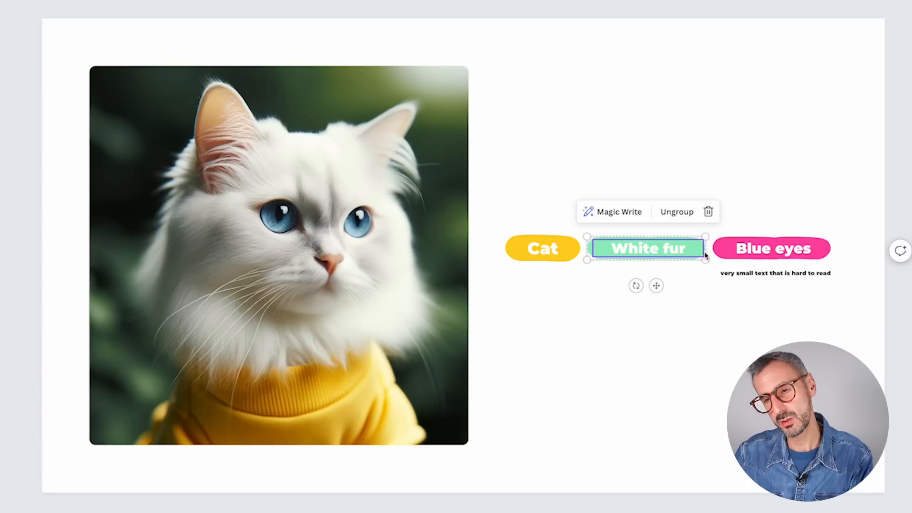
left_click(746, 252)
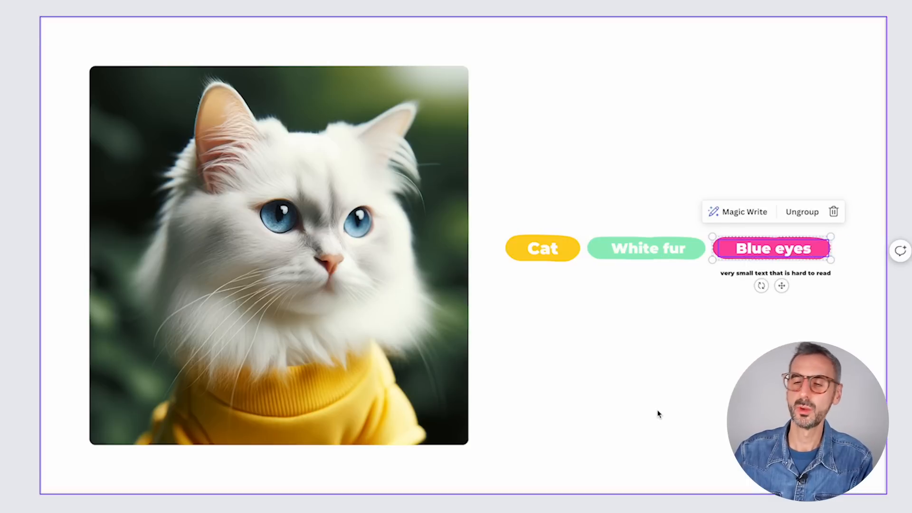
left_click(683, 378)
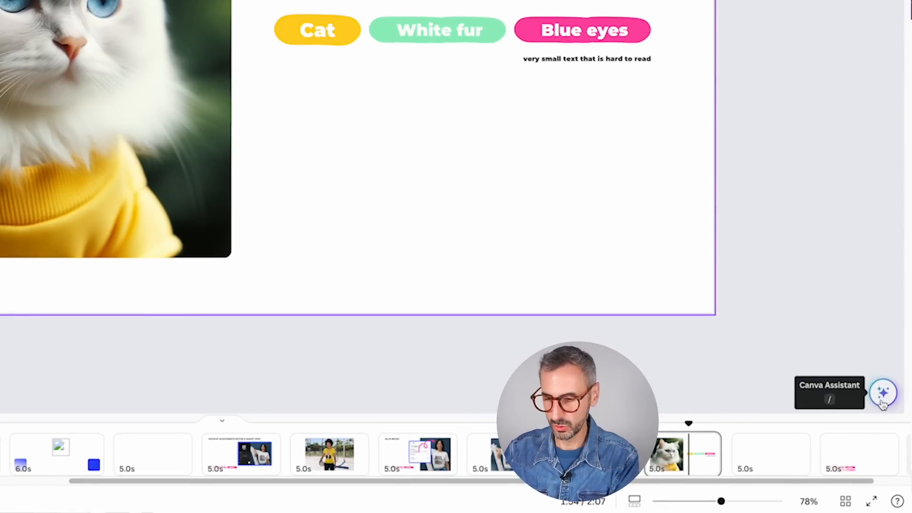
Step: Find the Design Accessibility check by searching "acces" in the Canva Assistant, and run it on the design
key("/")
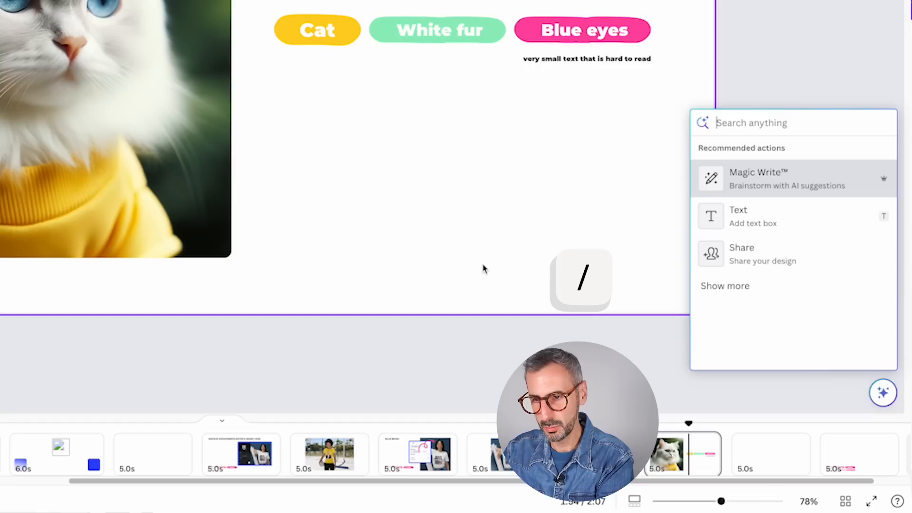
left_click(542, 373)
left_click(884, 393)
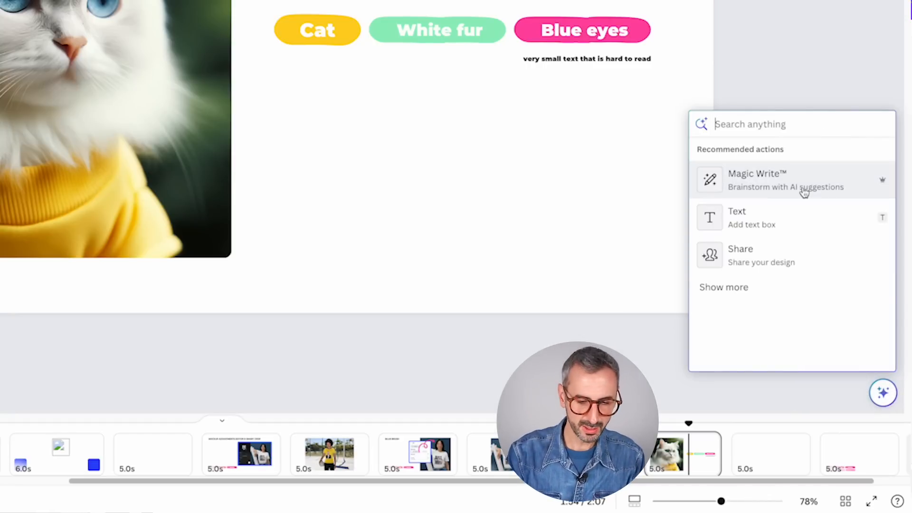
type("acces")
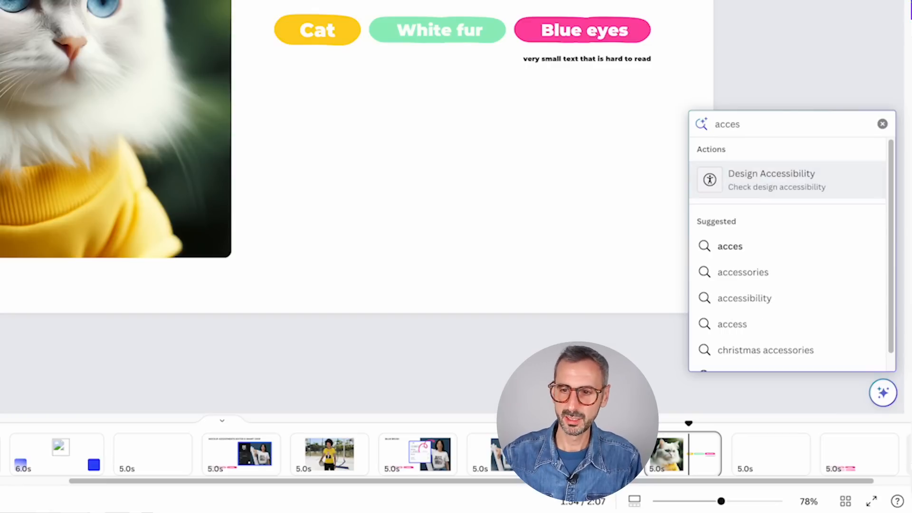
left_click(742, 188)
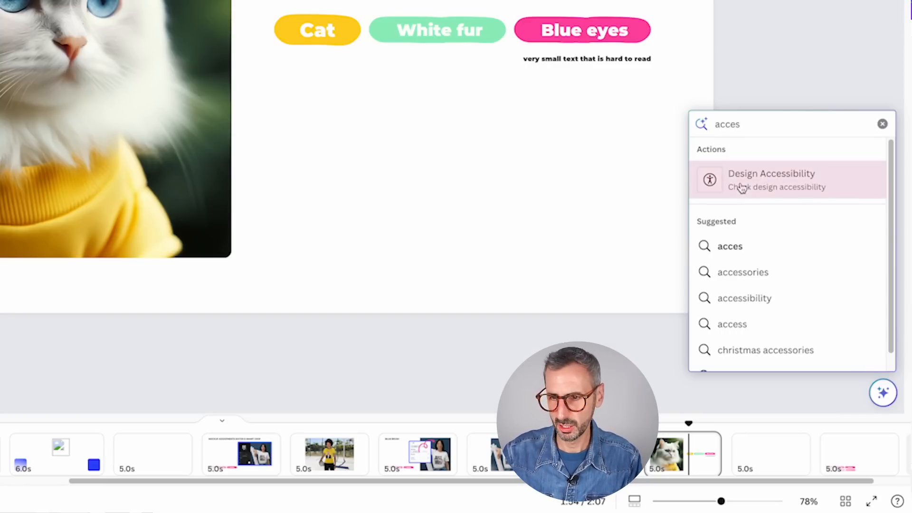
left_click(813, 189)
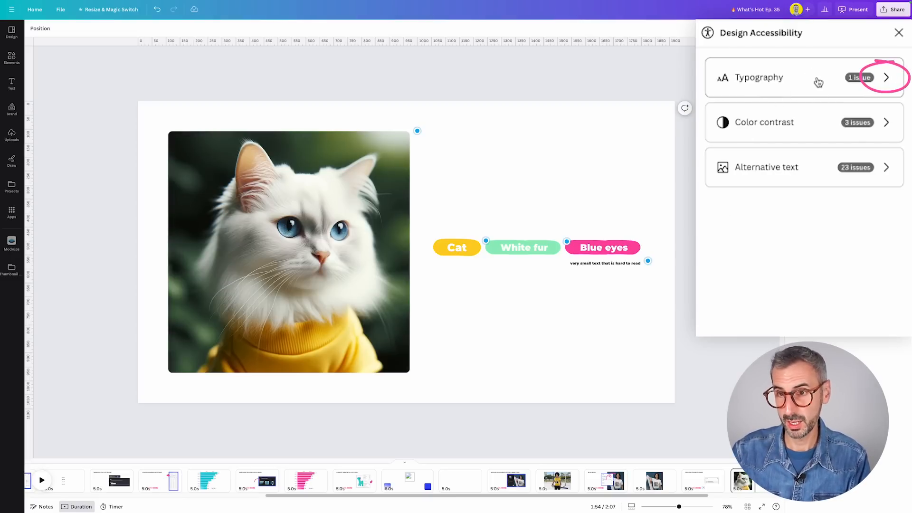
Step: Resolve the typography issue on page 22 by increasing the small text below Blue eyes to 12pt with the suggested fix
left_click(887, 78)
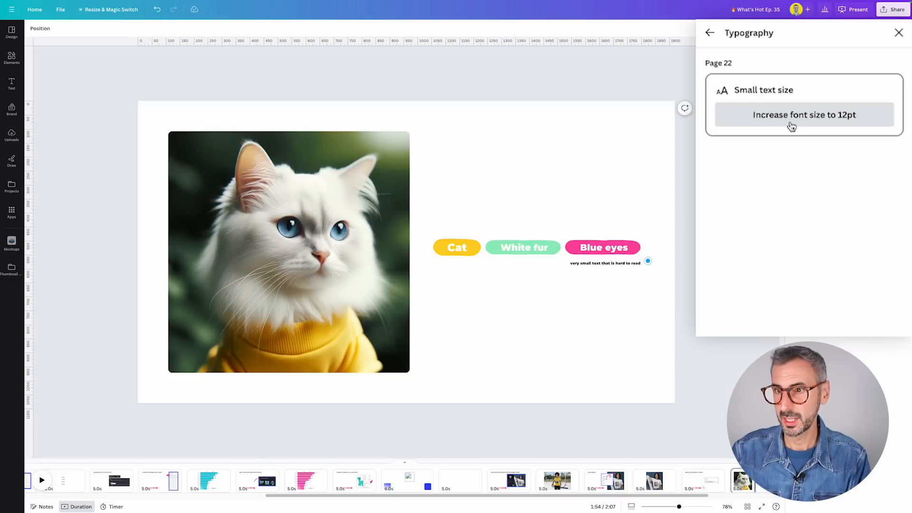
left_click(853, 120)
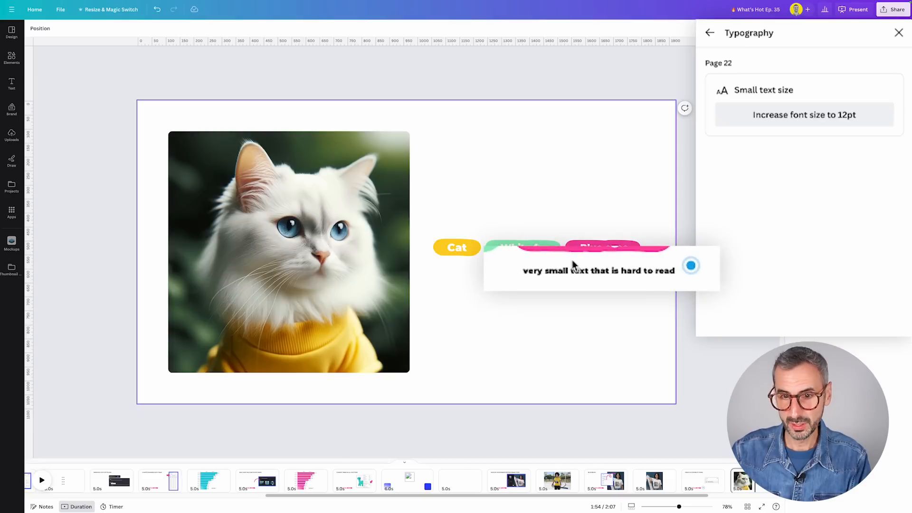
left_click(596, 275)
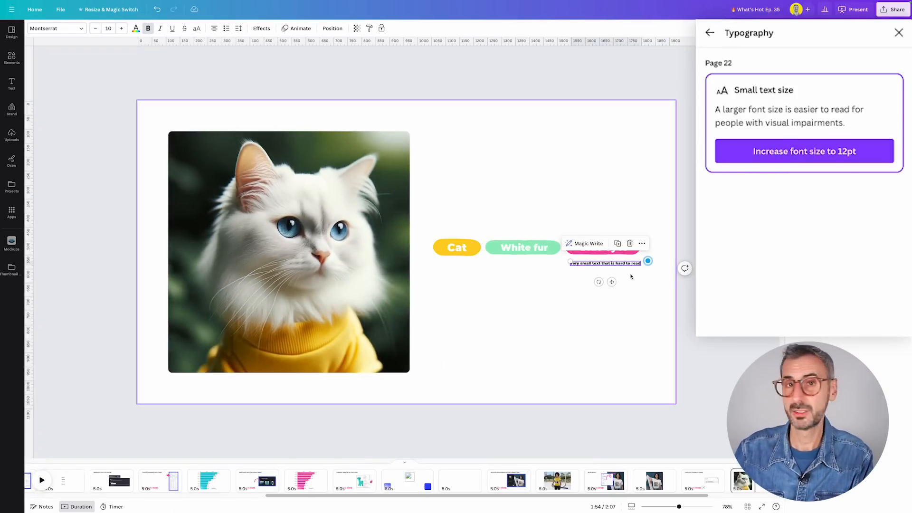
left_click(825, 157)
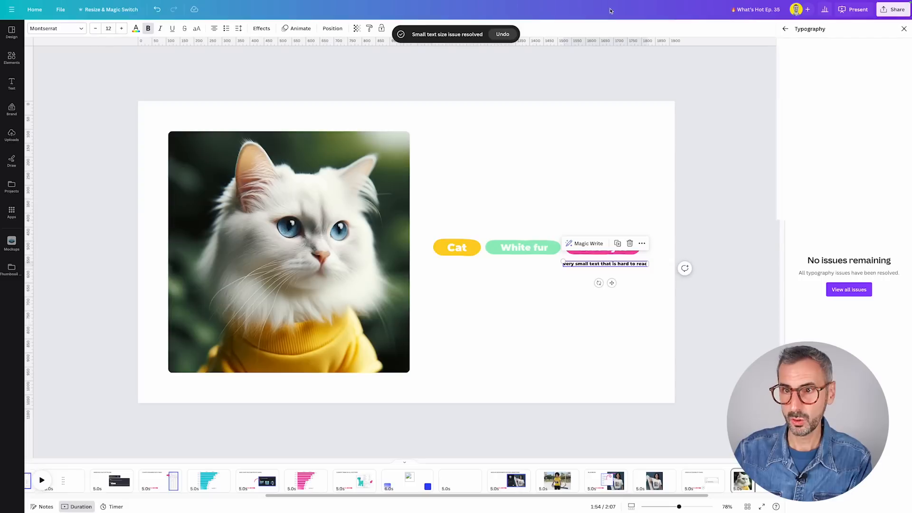
Step: Resolve page 22's color contrast issues by applying the suggested blue to the Cat text and the suggested dark gray to White fur
left_click(709, 34)
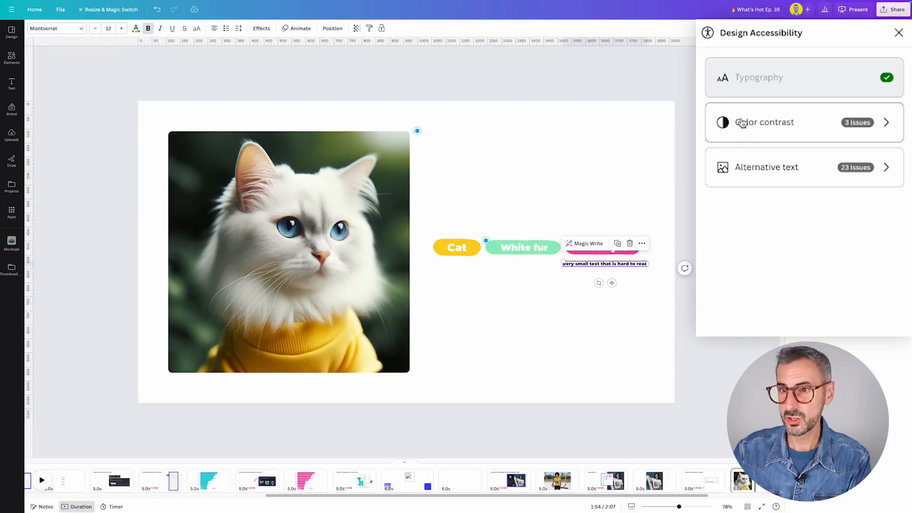
left_click(884, 122)
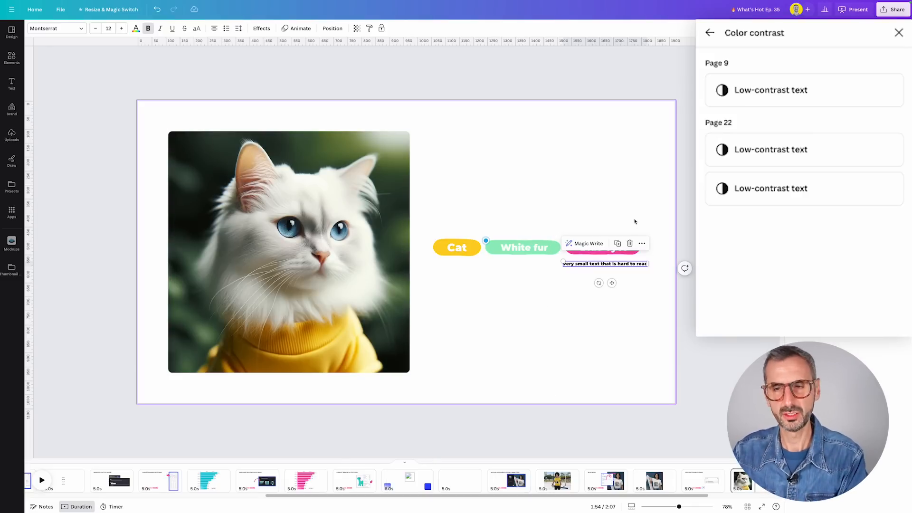
left_click(857, 155)
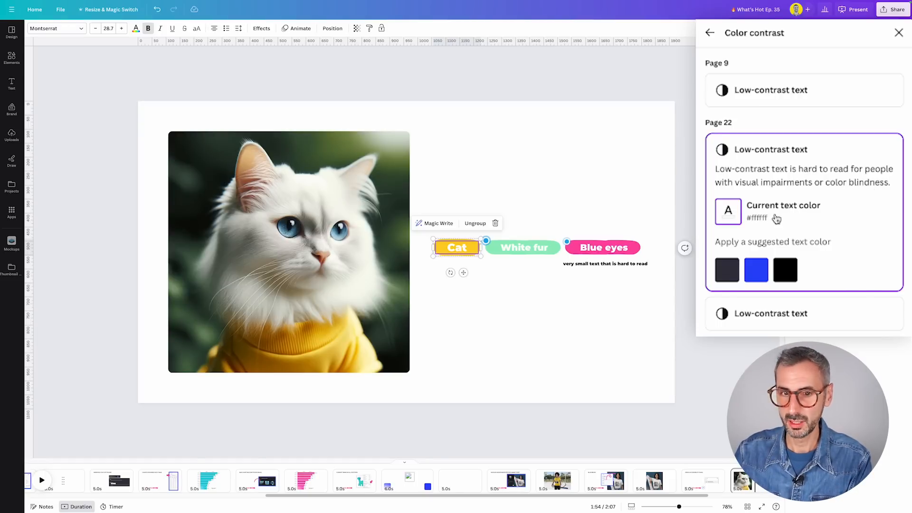
left_click(757, 271)
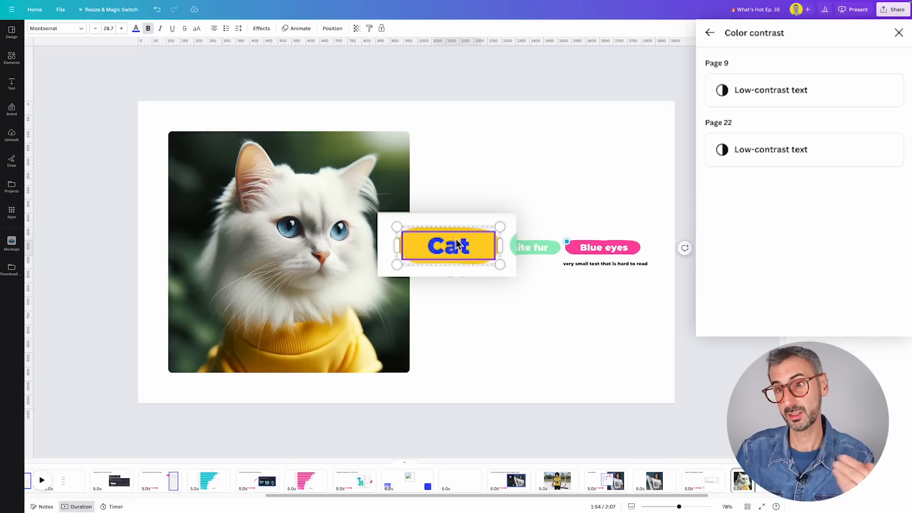
left_click(851, 157)
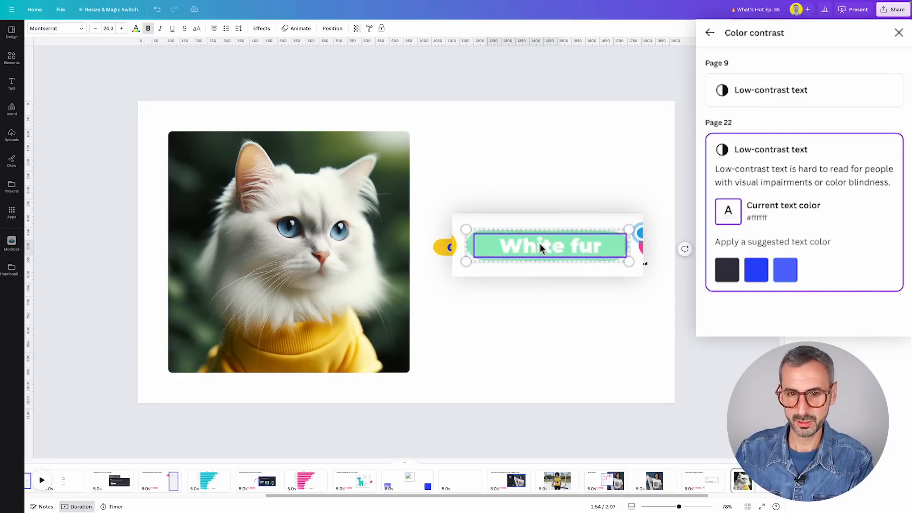
left_click(729, 272)
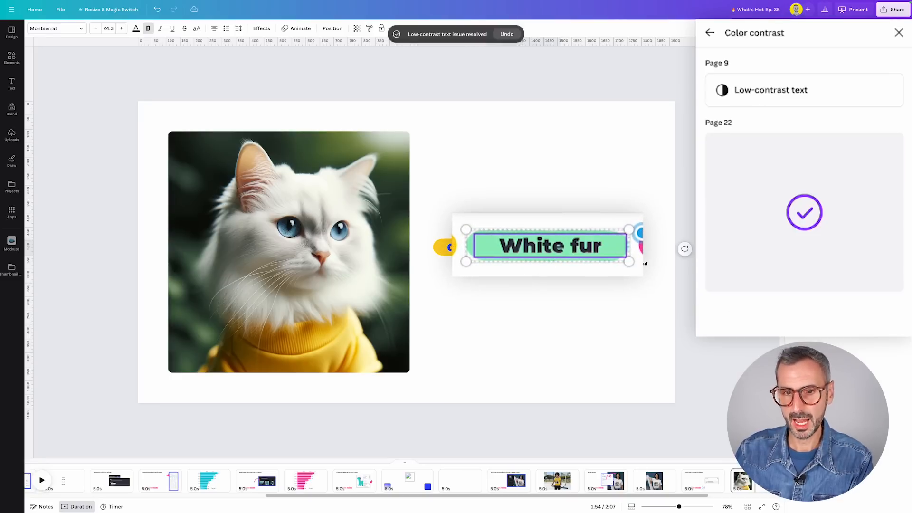
Step: Recolor the Cat label's text near-black, matching the White fur label, and deselect it
left_click(464, 248)
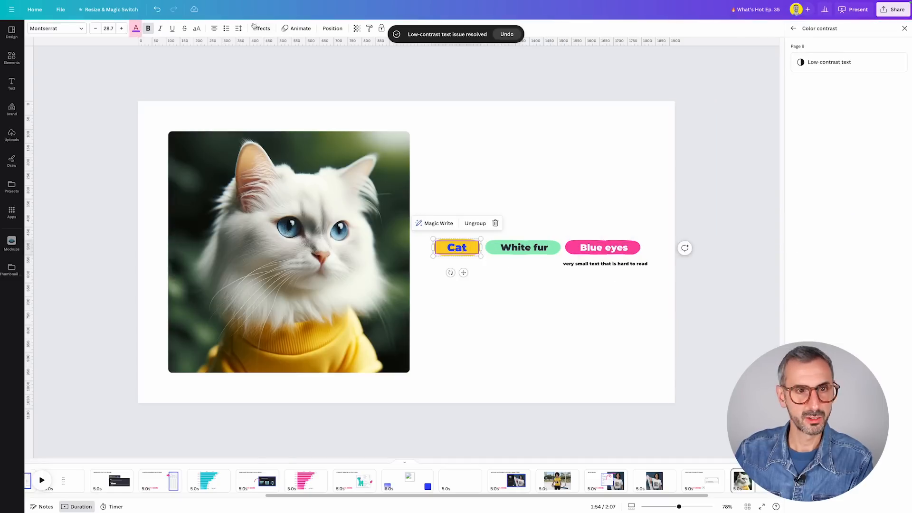
left_click(133, 30)
left_click(114, 72)
left_click(575, 312)
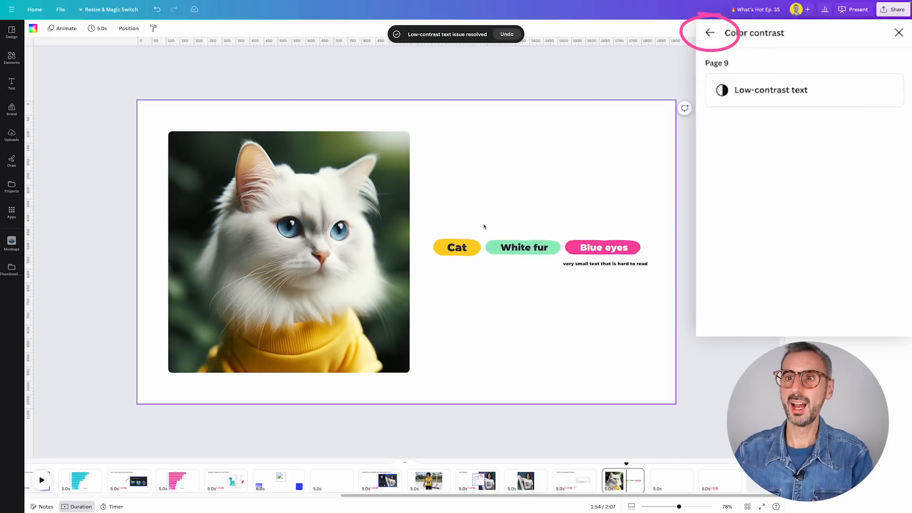
Step: Generate the suggested alternative text "a cat wearing a yellow sweater" for the page 22 cat photo and save it
left_click(713, 34)
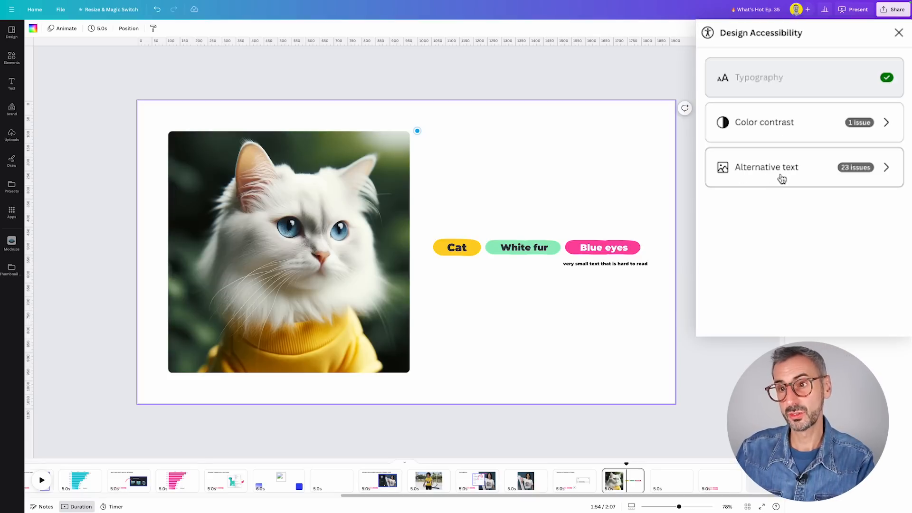
left_click(851, 183)
scroll(867, 325, "down", 10)
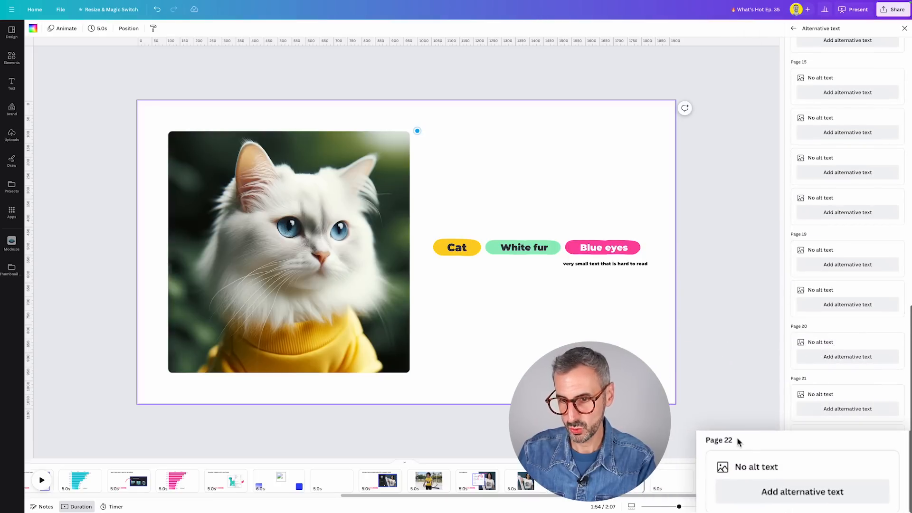
left_click(818, 447)
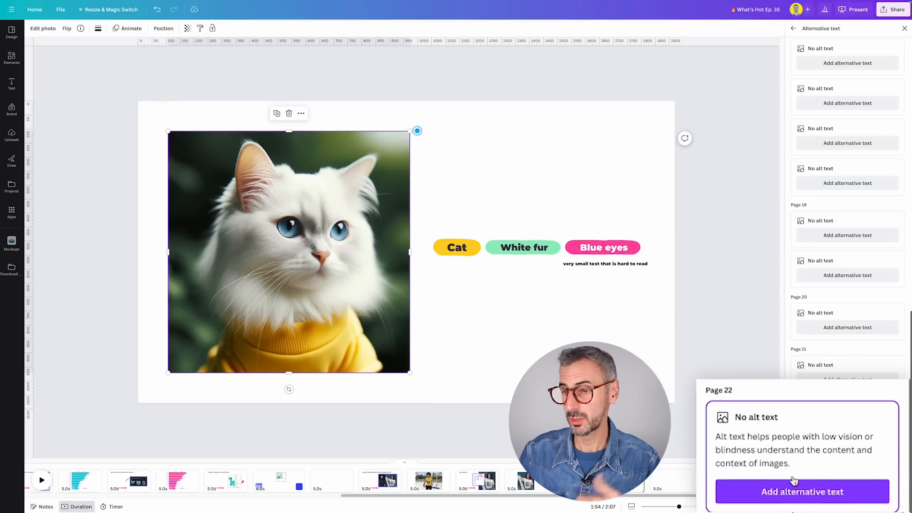
left_click(809, 502)
left_click(786, 63)
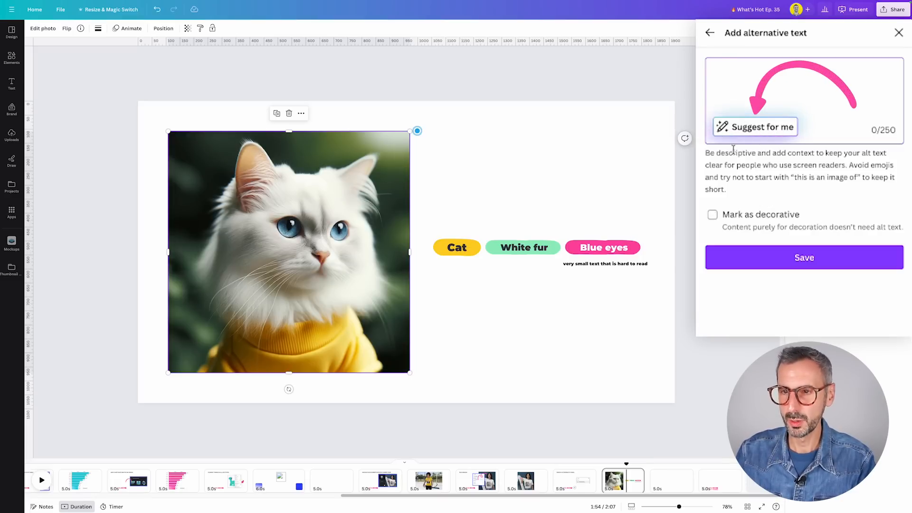
left_click(755, 136)
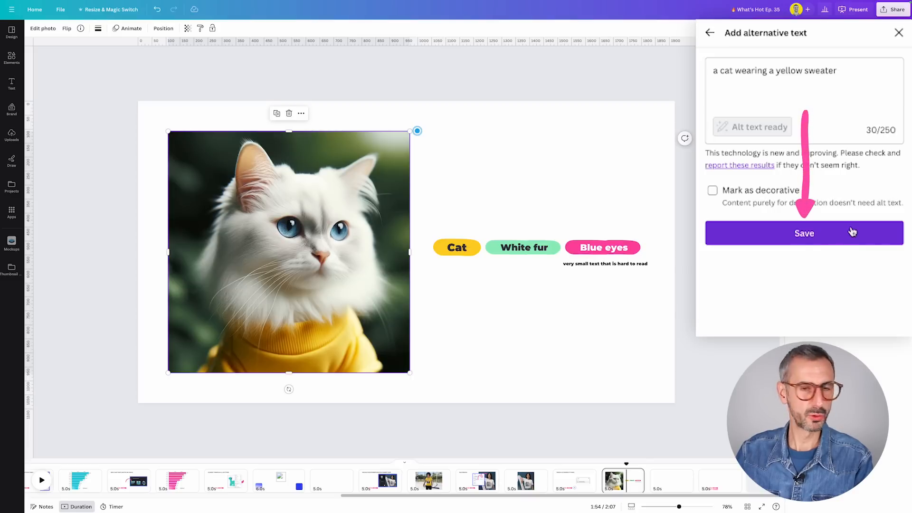
left_click(804, 233)
Step: Open the cat photo's alternative text from the photo's own options, save it, and close the accessibility check
scroll(833, 255, "down", 15)
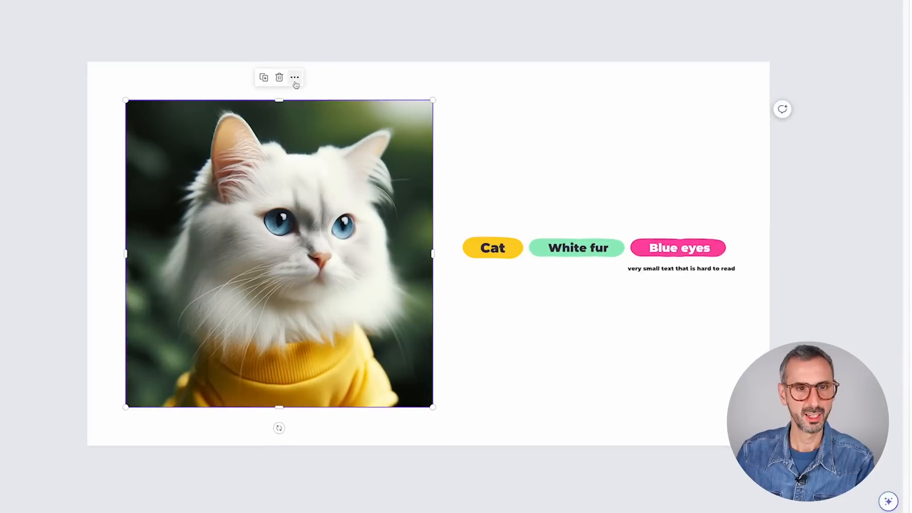
left_click(301, 113)
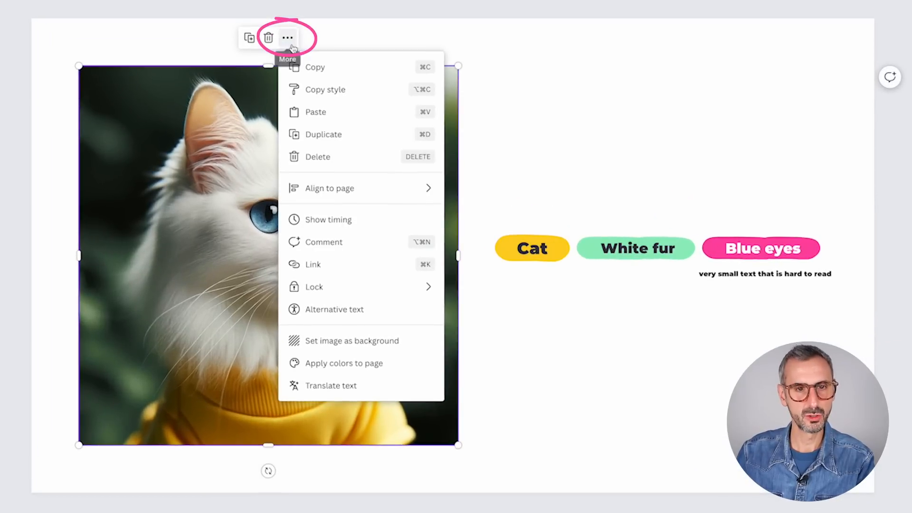
left_click(334, 313)
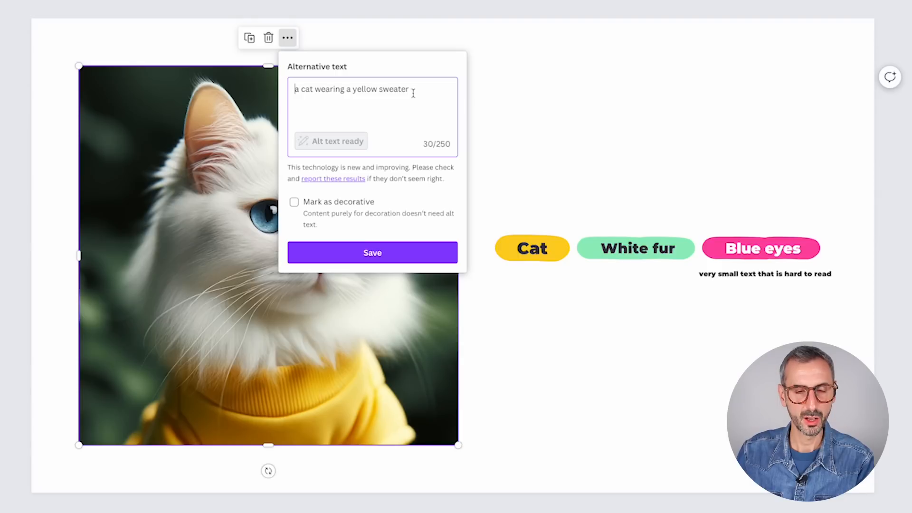
left_click(391, 252)
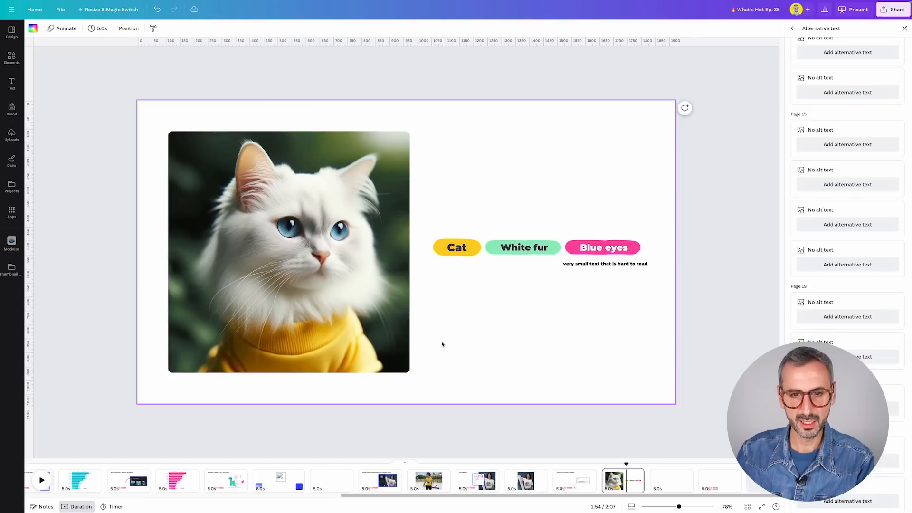
left_click(904, 29)
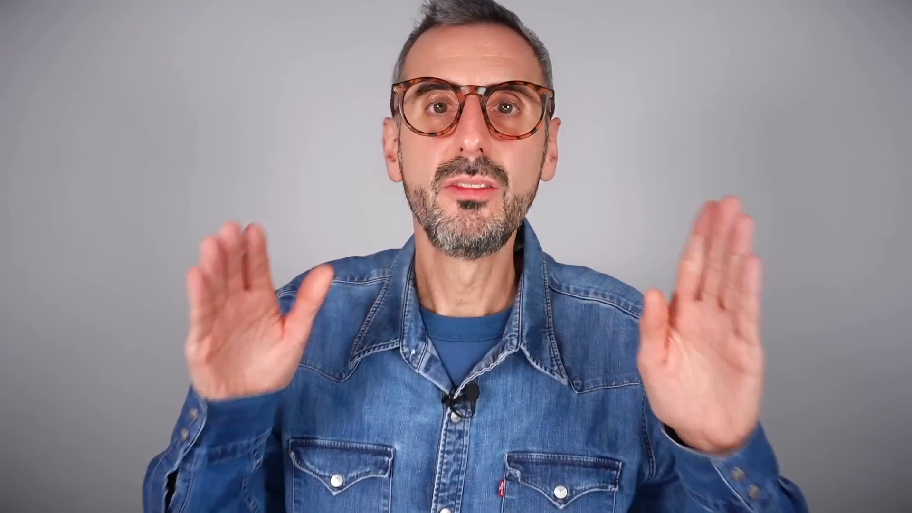